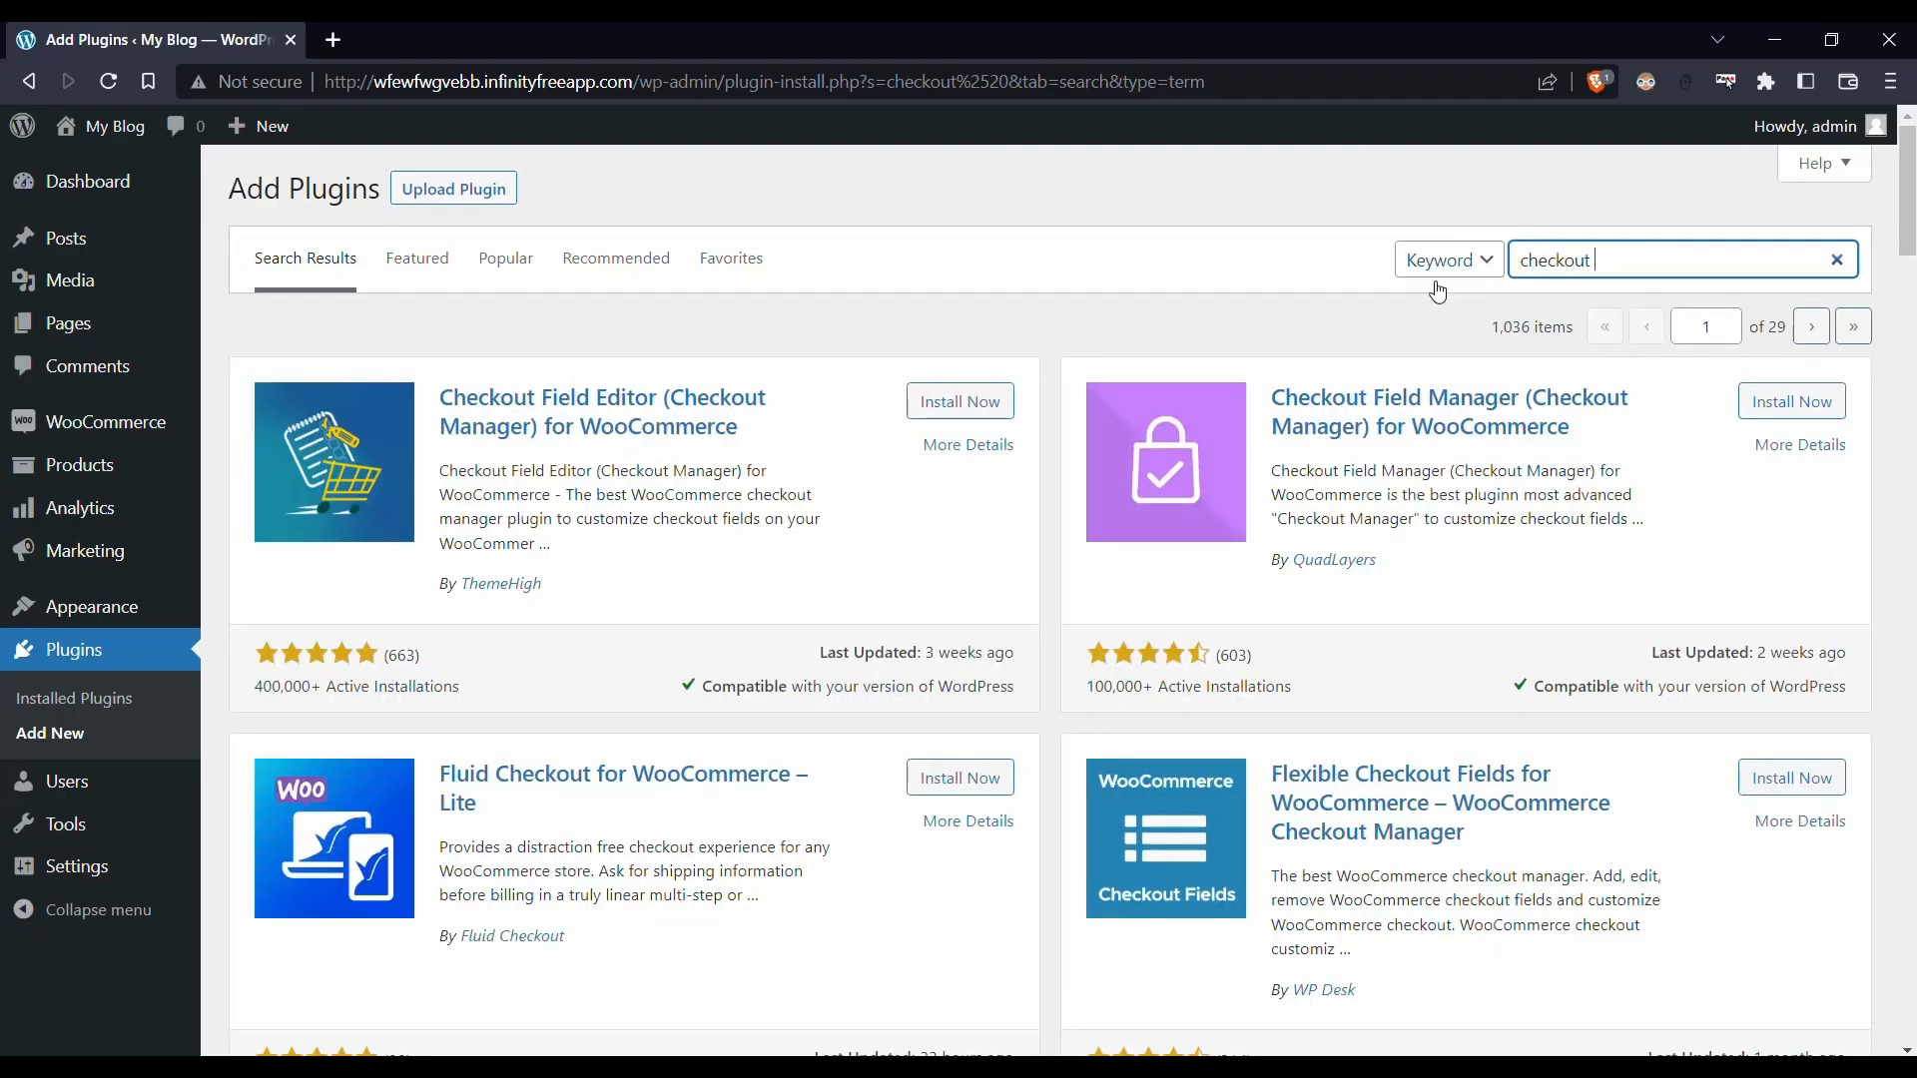
Install and activate the Checkout Field Editor (Checkout Manager) for WooCommerce plugin by ThemeHigh
click(970, 414)
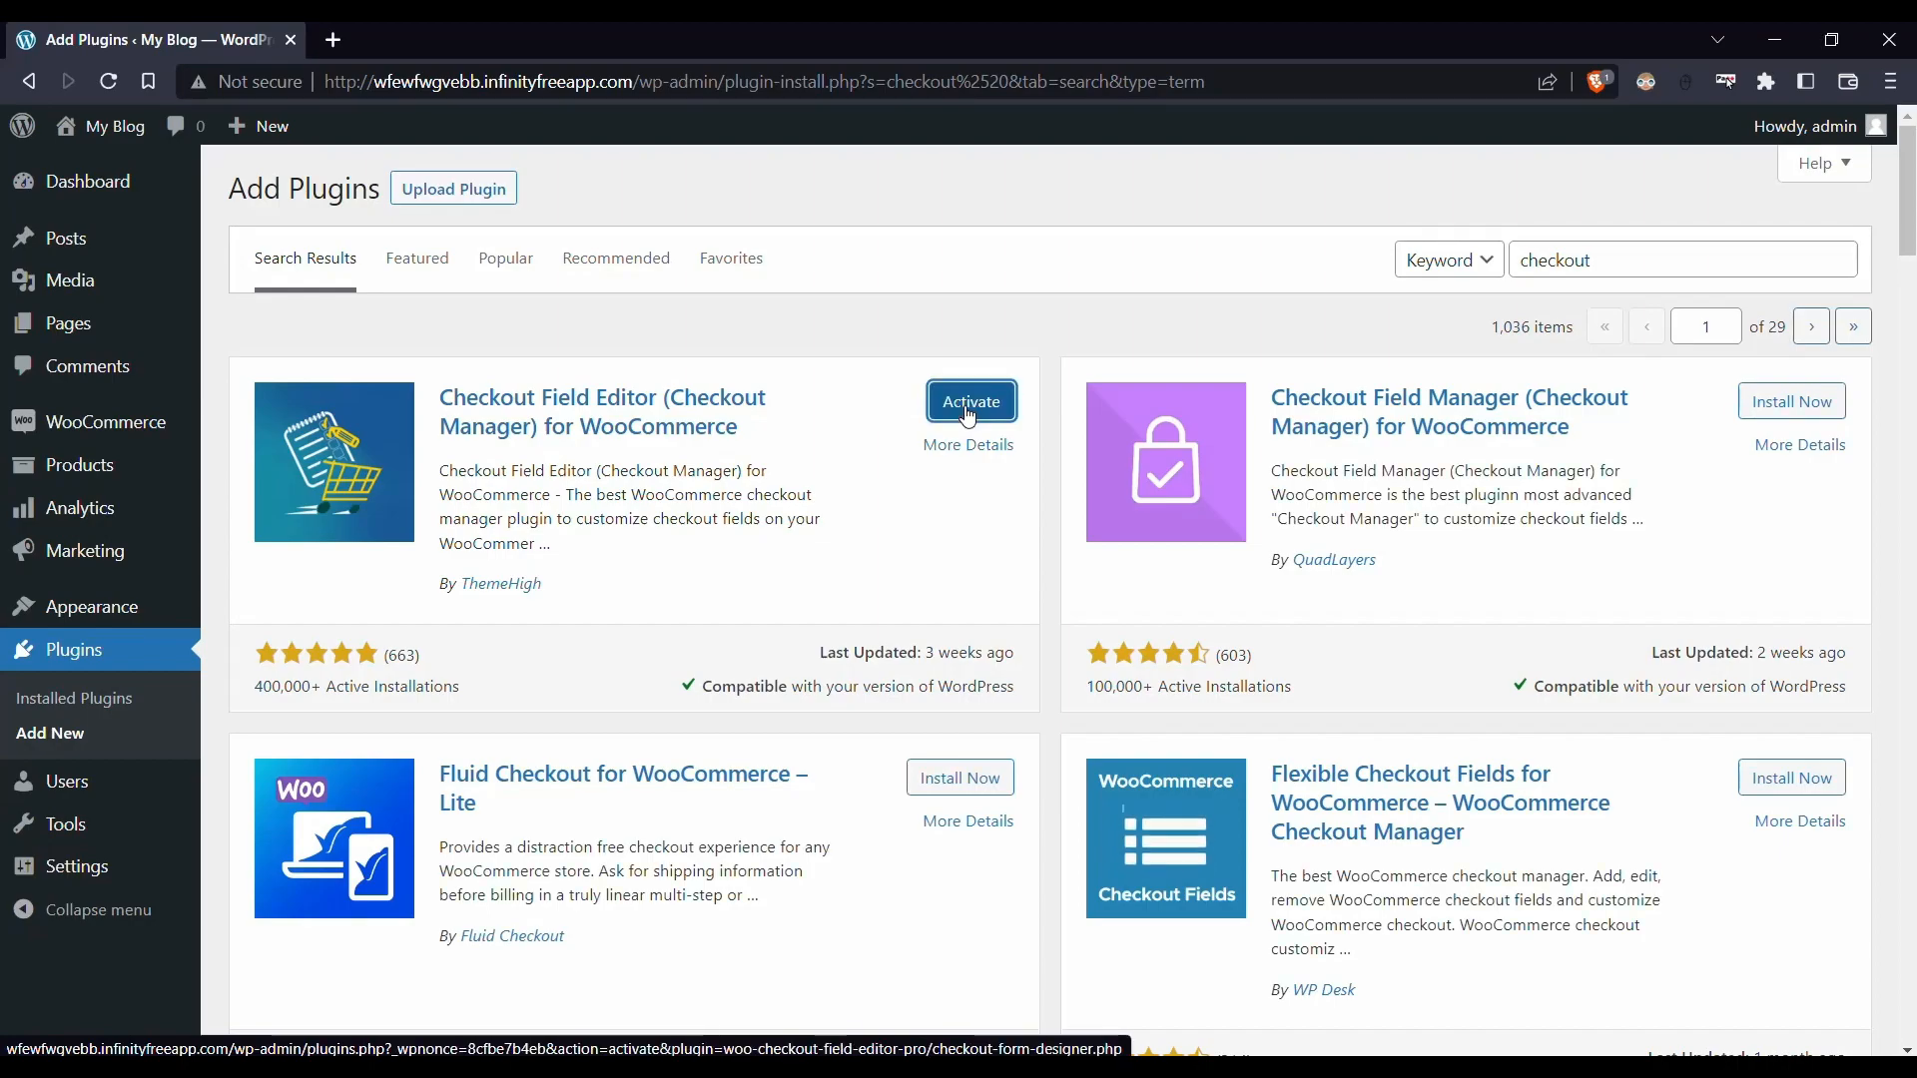
click(969, 405)
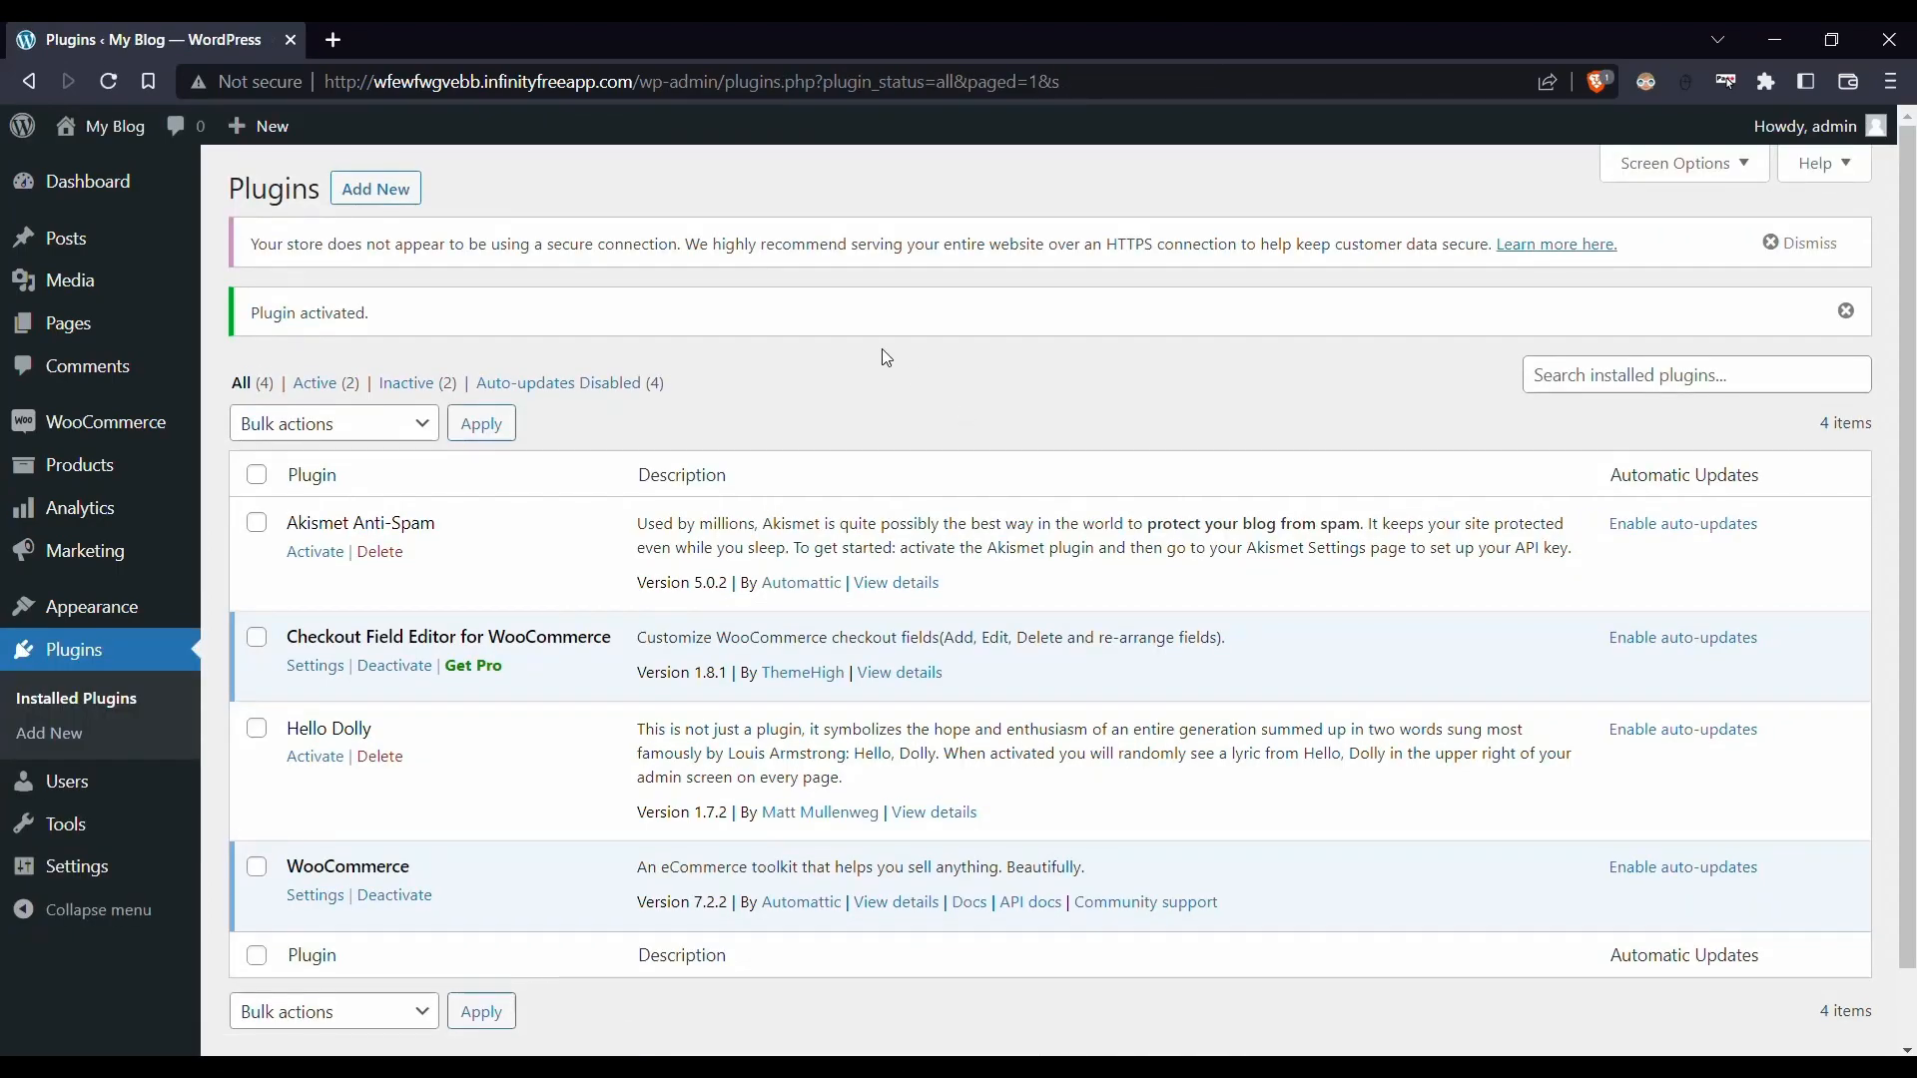
Open the storefront in a new tab and add the hgrbfvdgbfv product from the shop page to the cart
middle_click(110, 125)
click(415, 36)
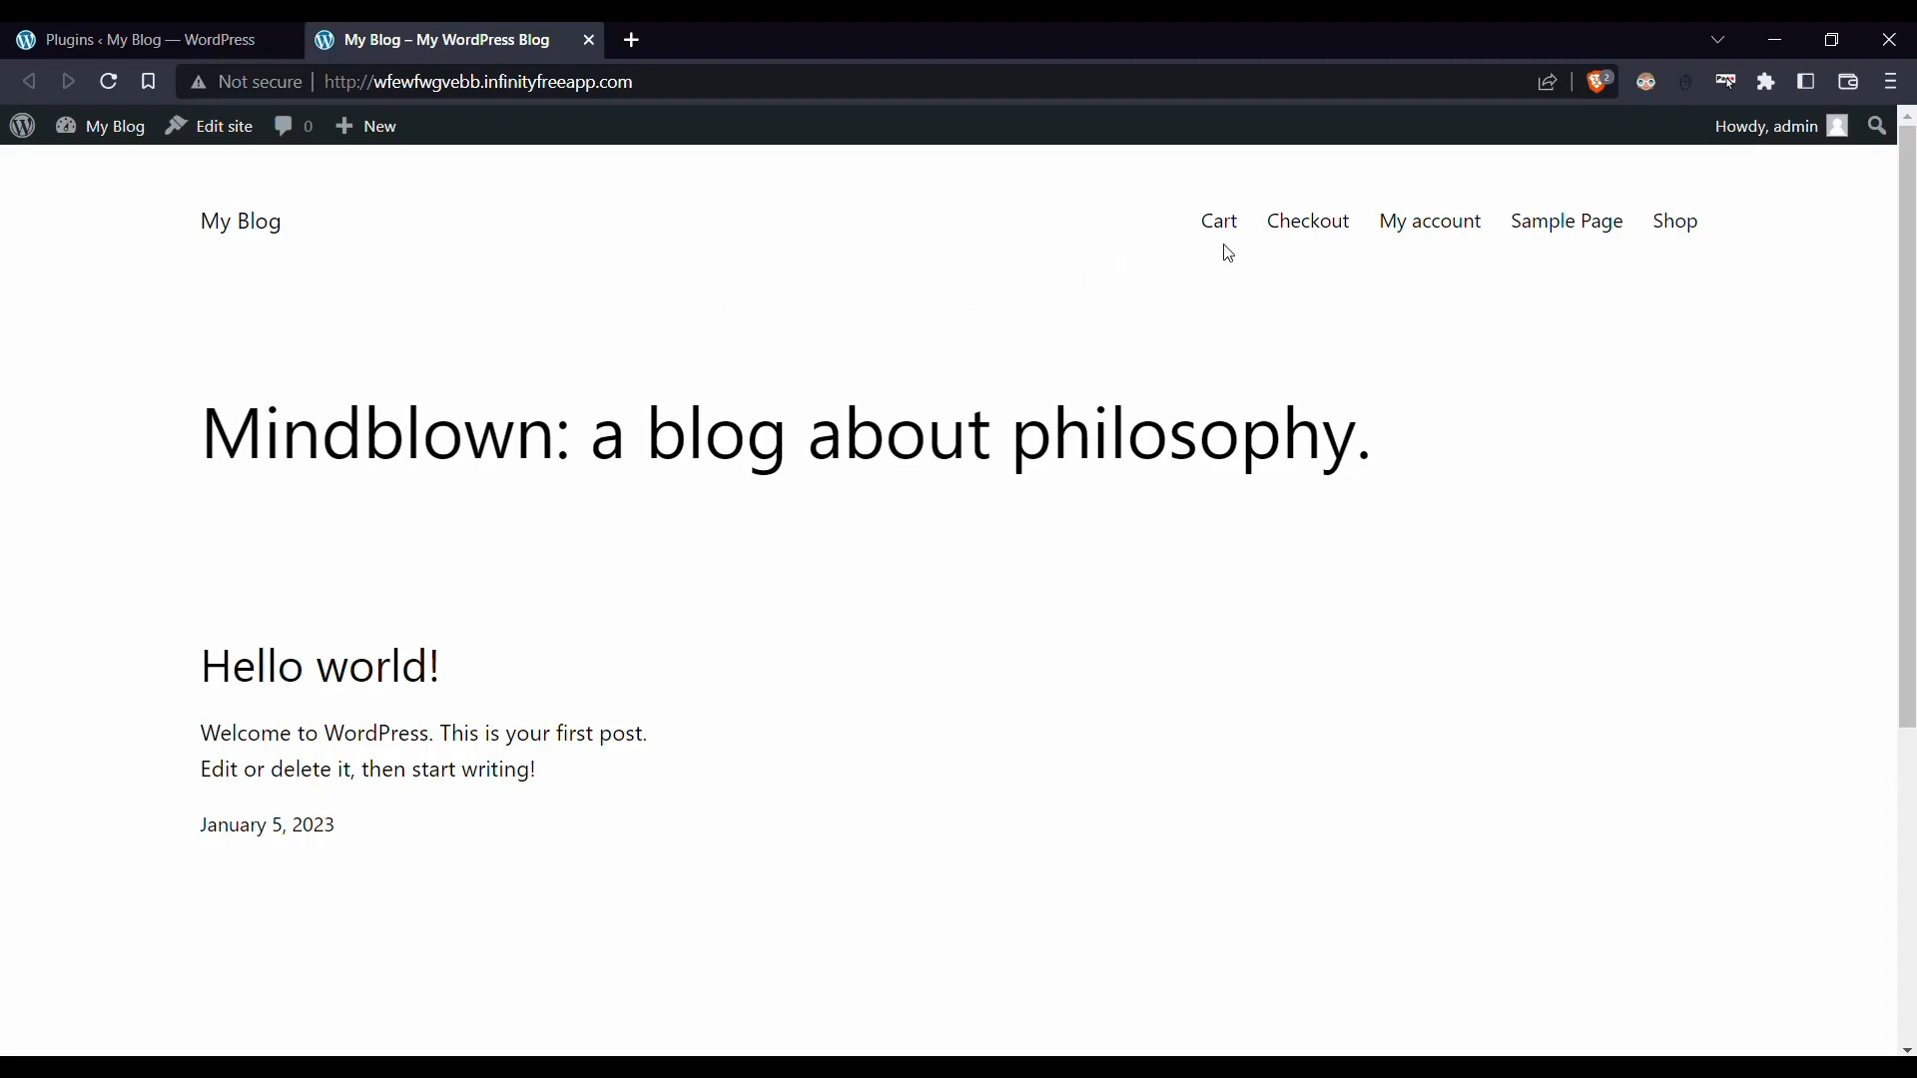
scroll(1205, 257, down, 5)
scroll(1316, 459, up, 5)
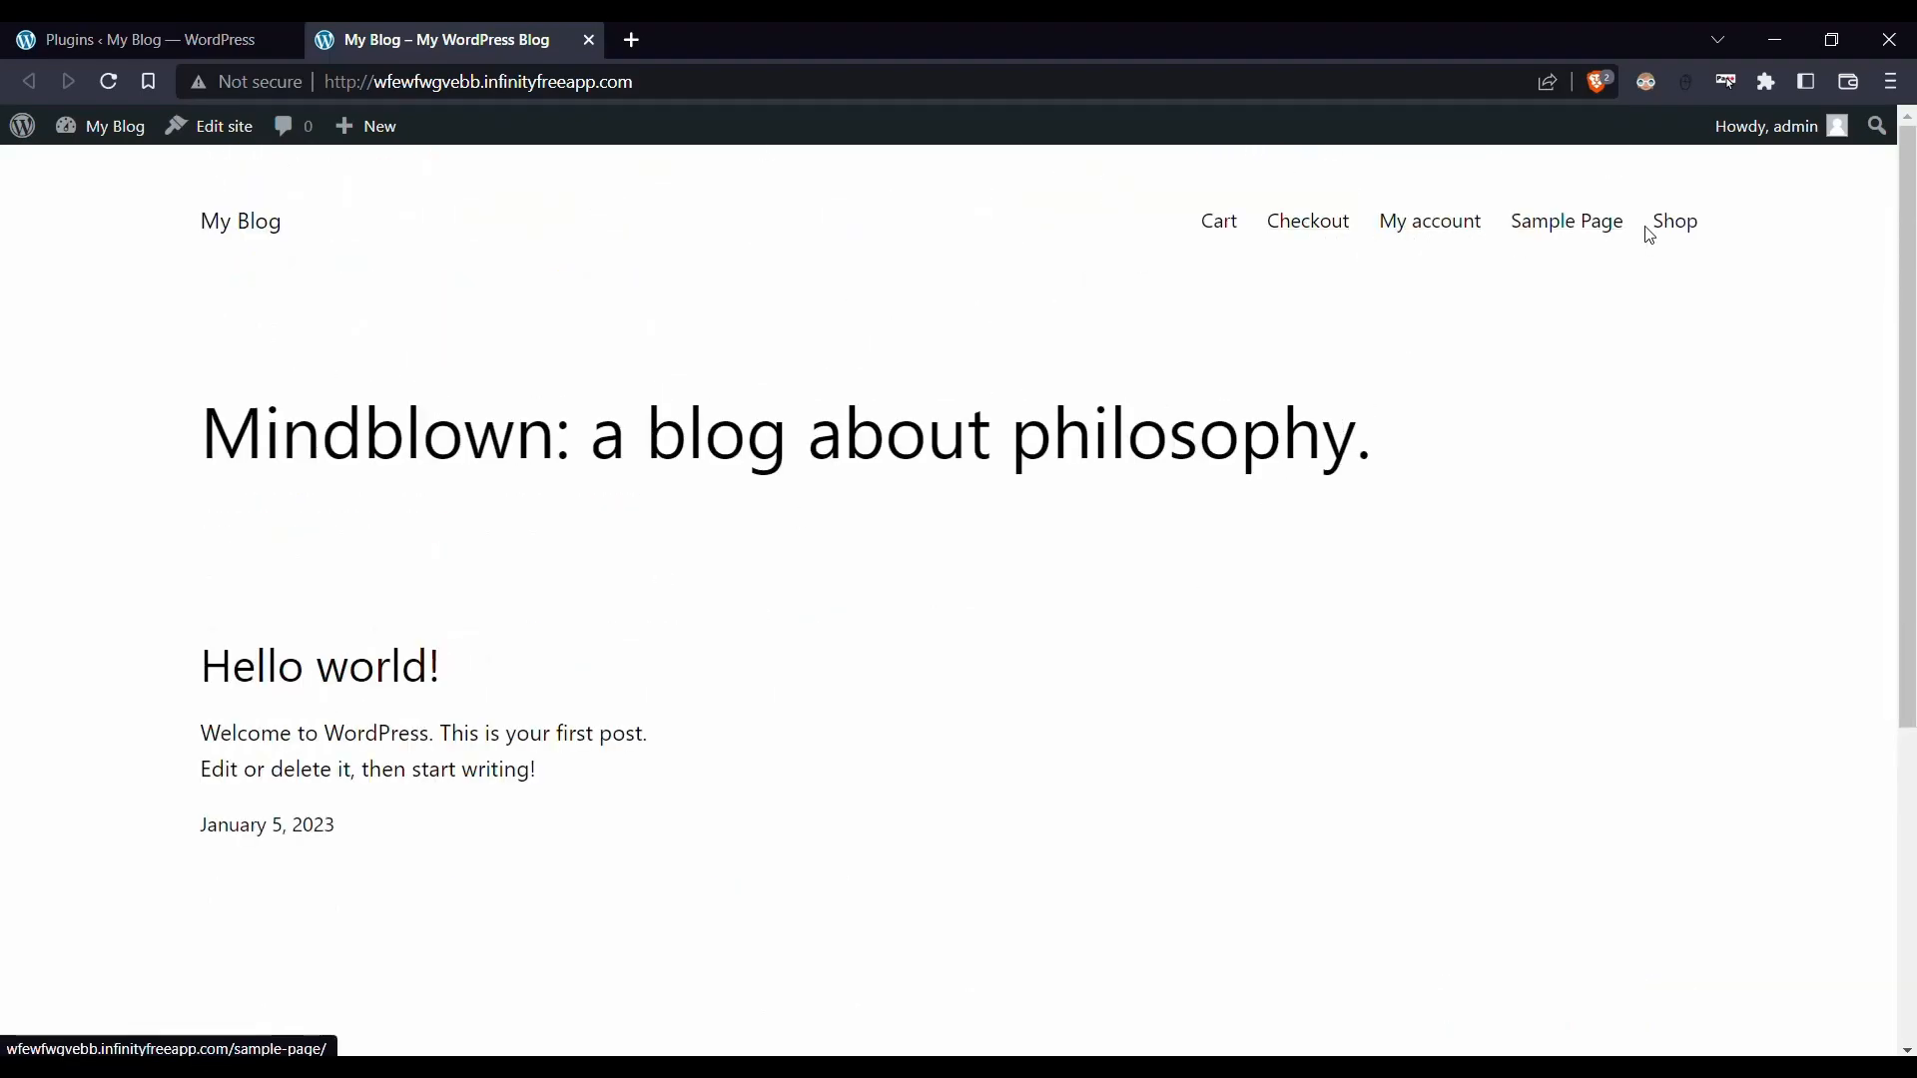
click(1683, 225)
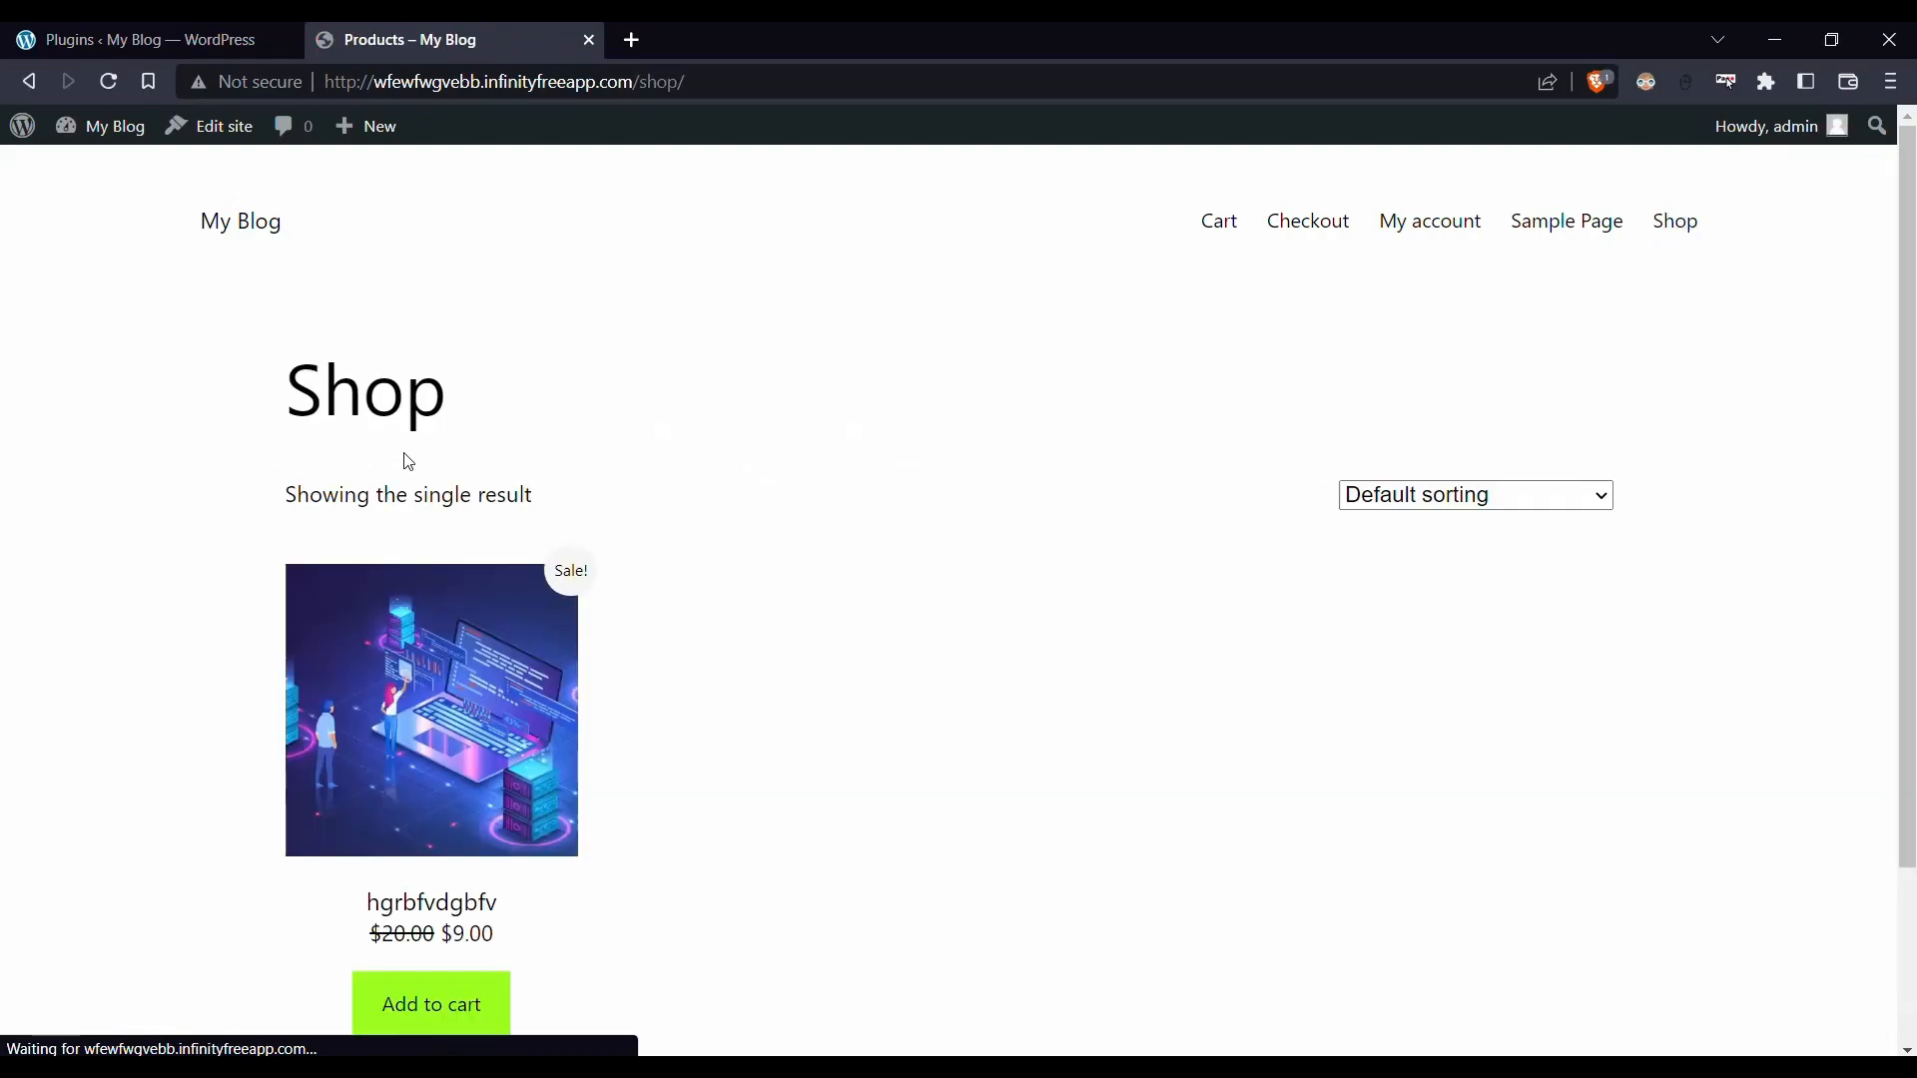
scroll(410, 459, down, 2)
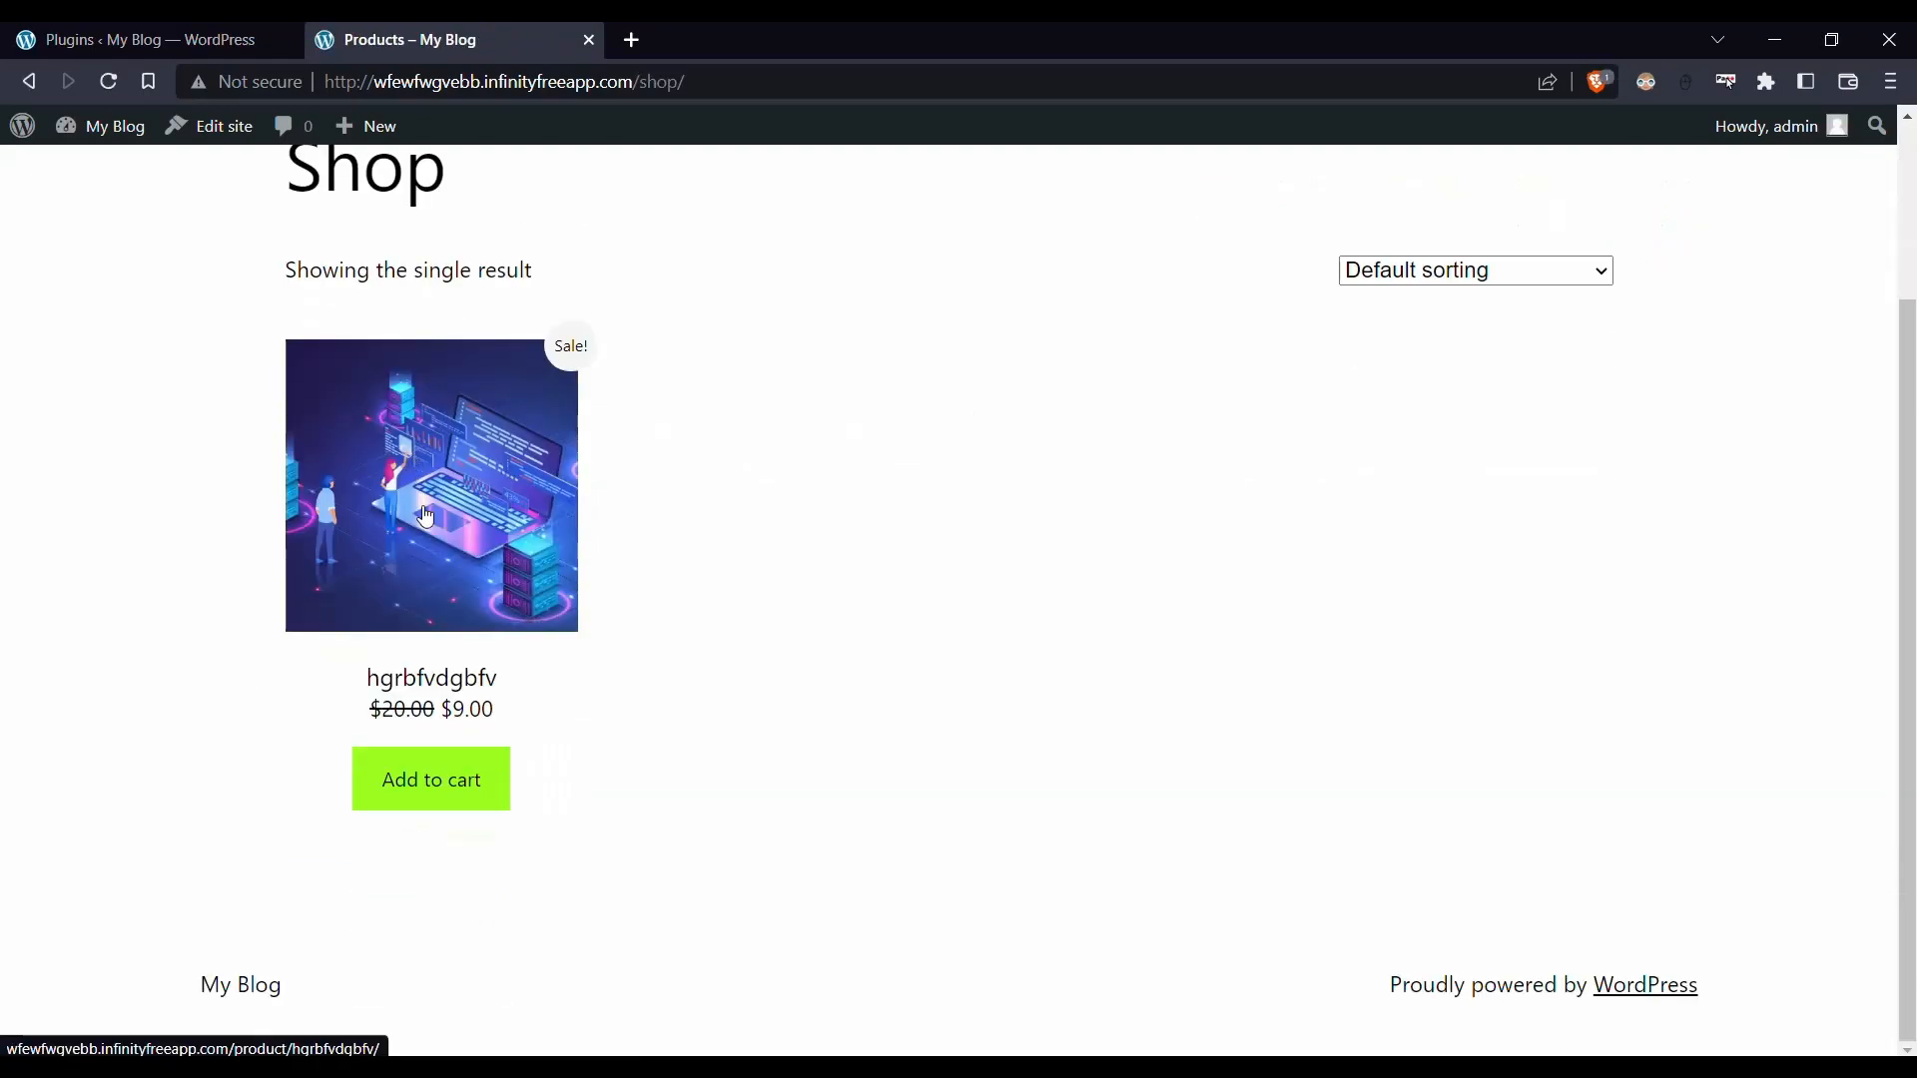
click(441, 797)
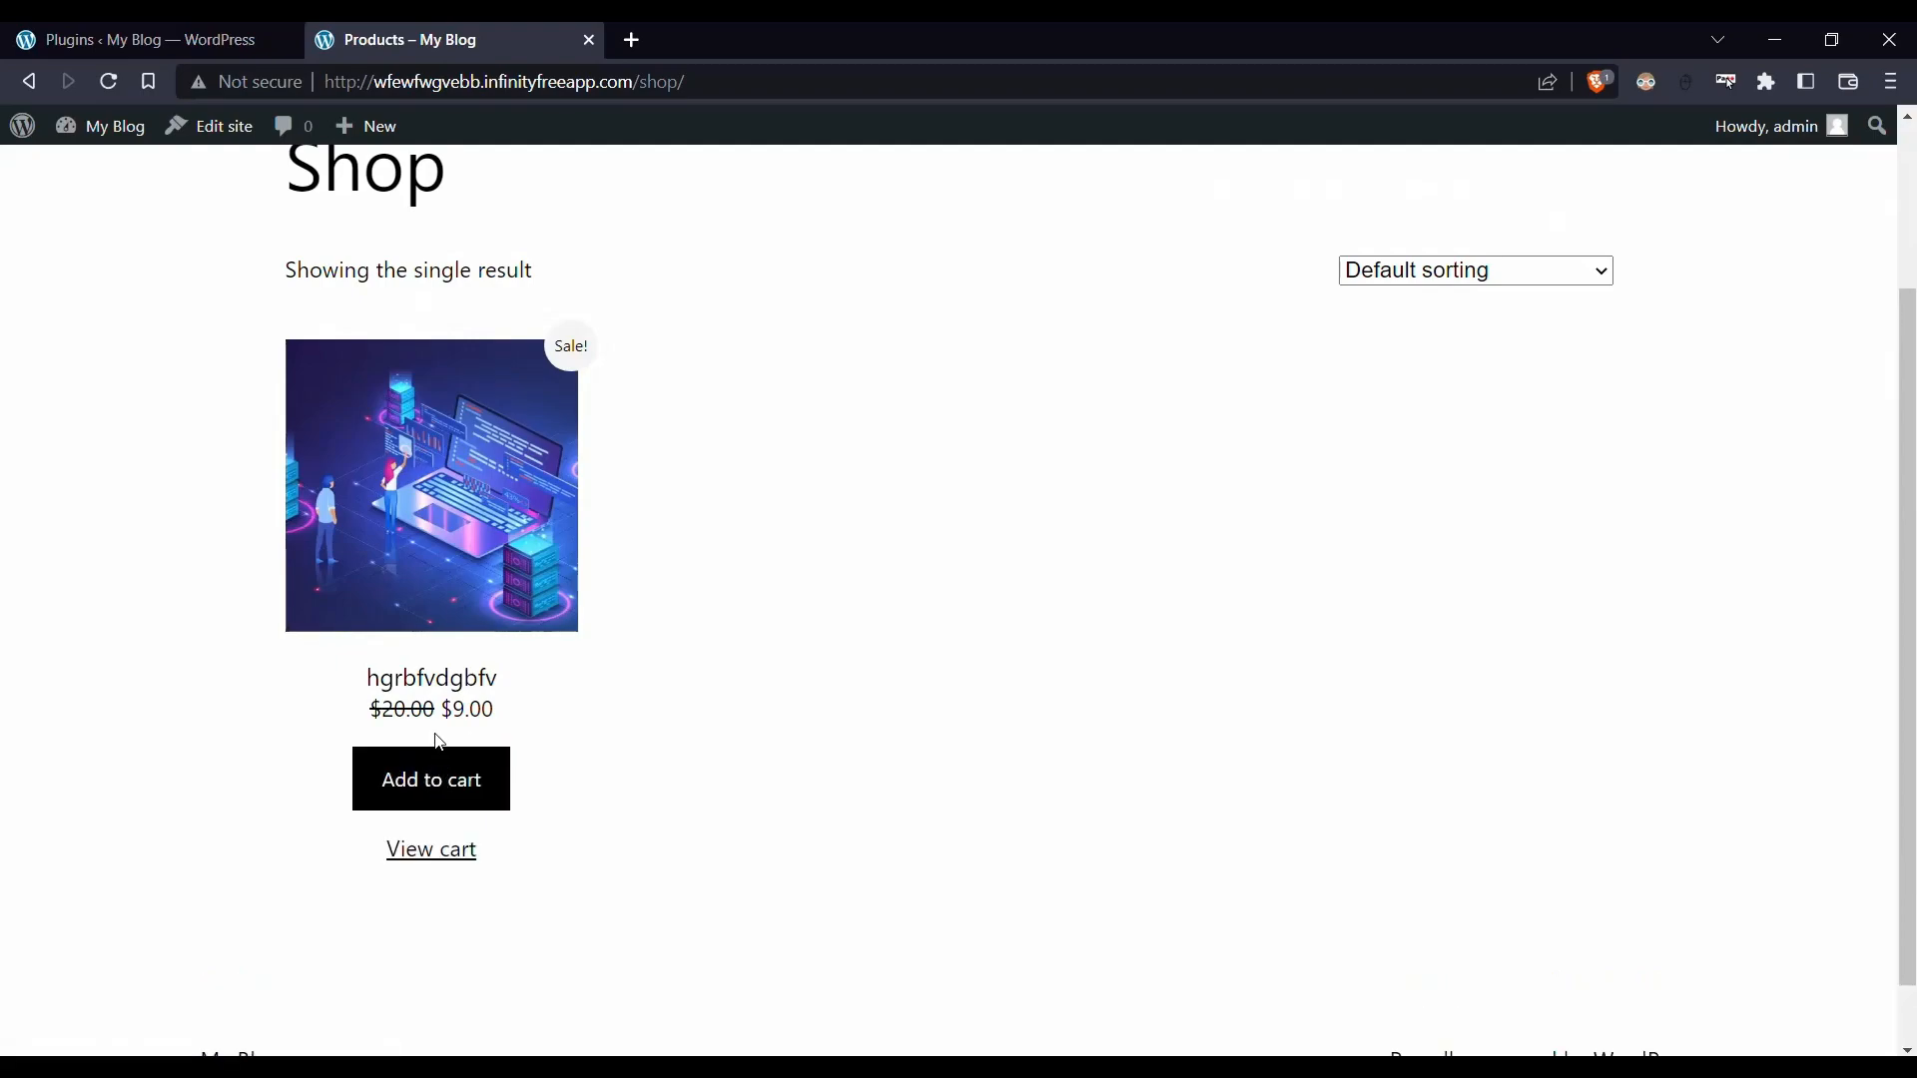
Proceed from the cart to the checkout page and review its billing details fields
click(449, 852)
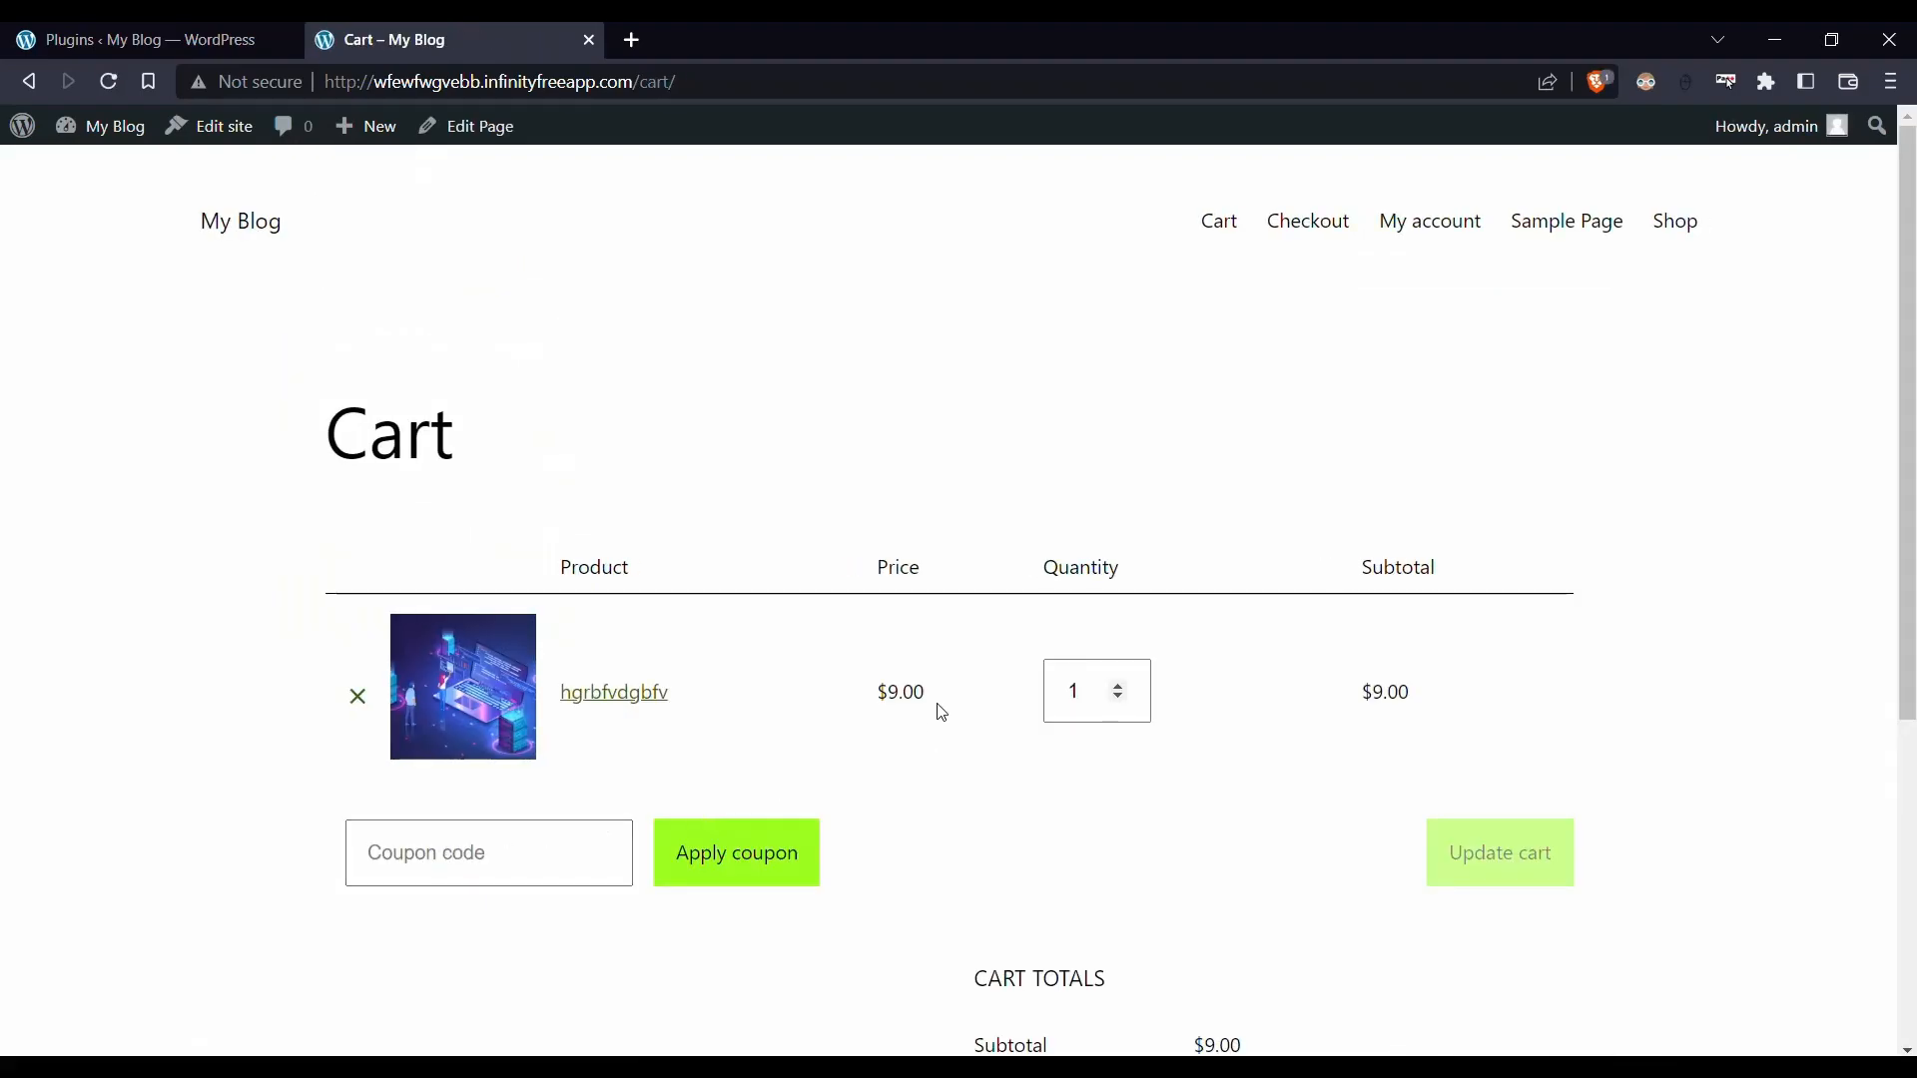
scroll(1317, 755, down, 3)
click(1088, 899)
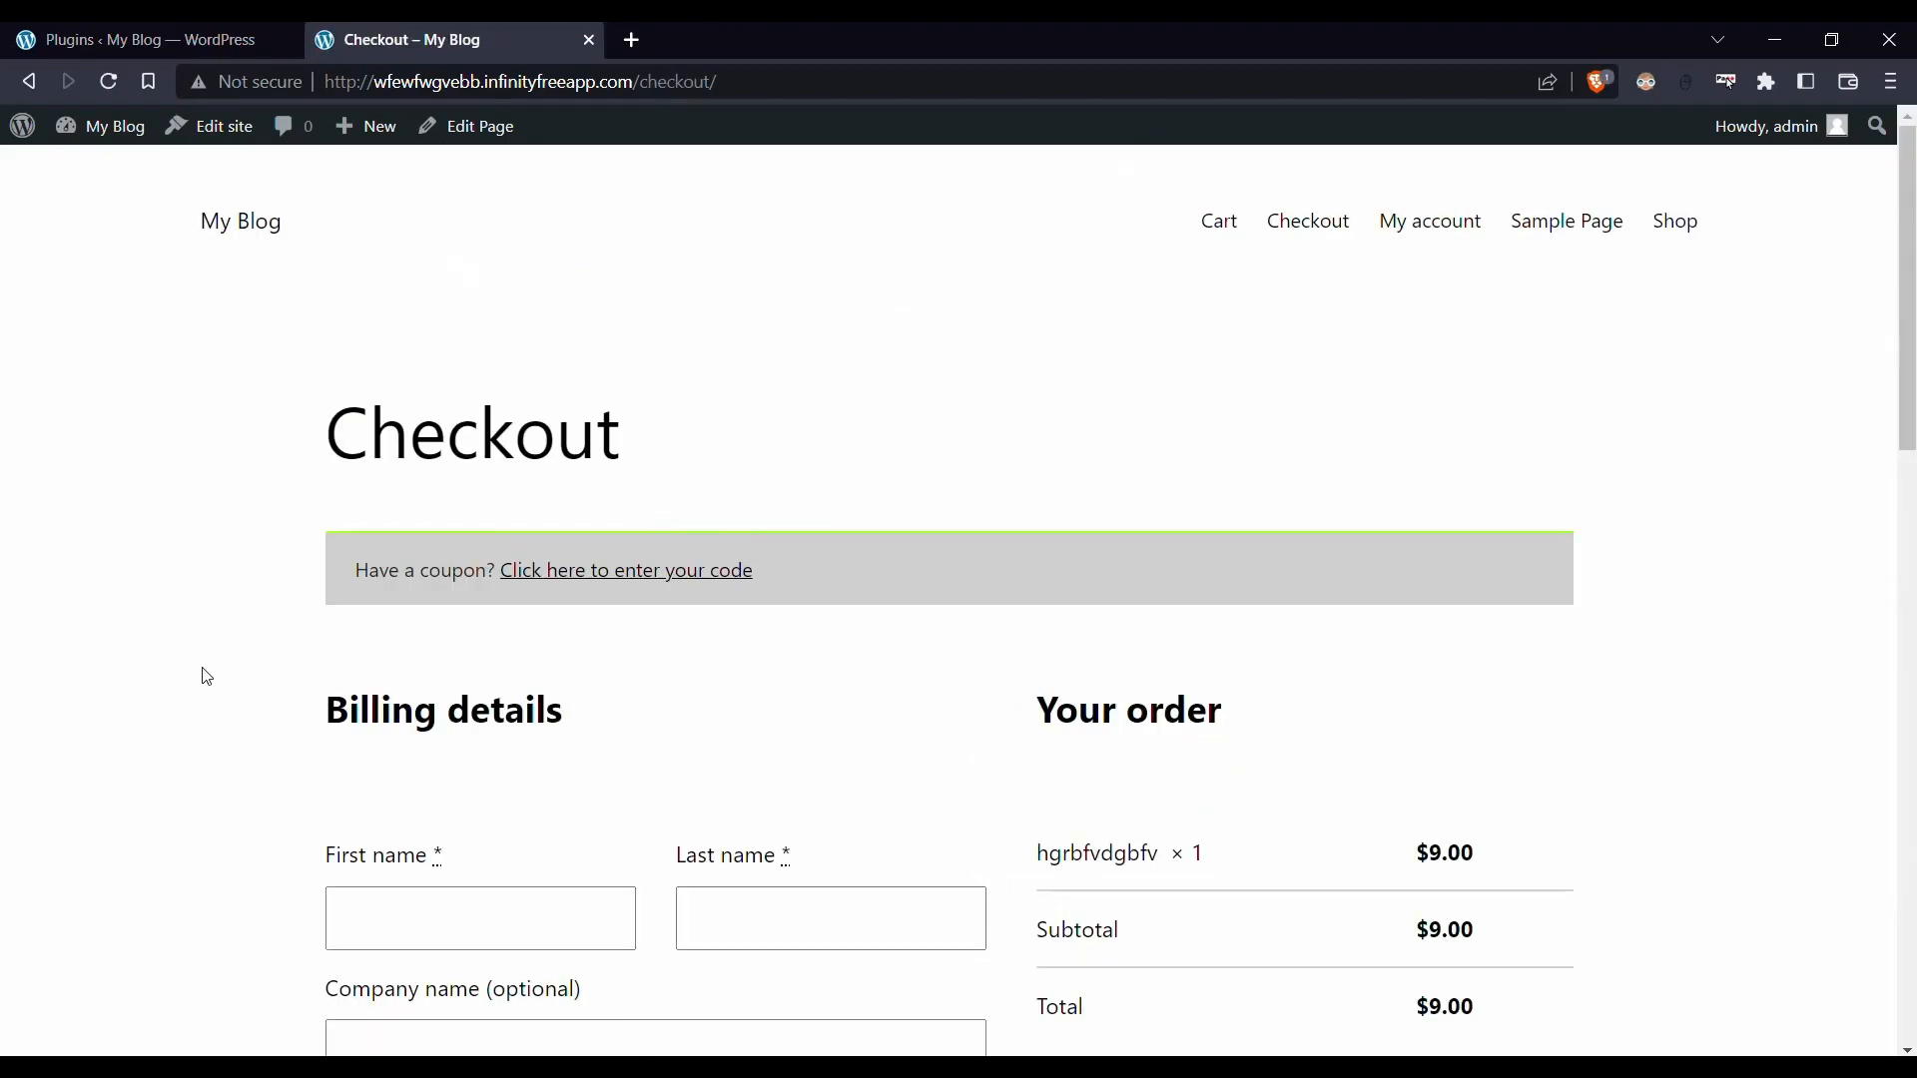
scroll(222, 673, down, 15)
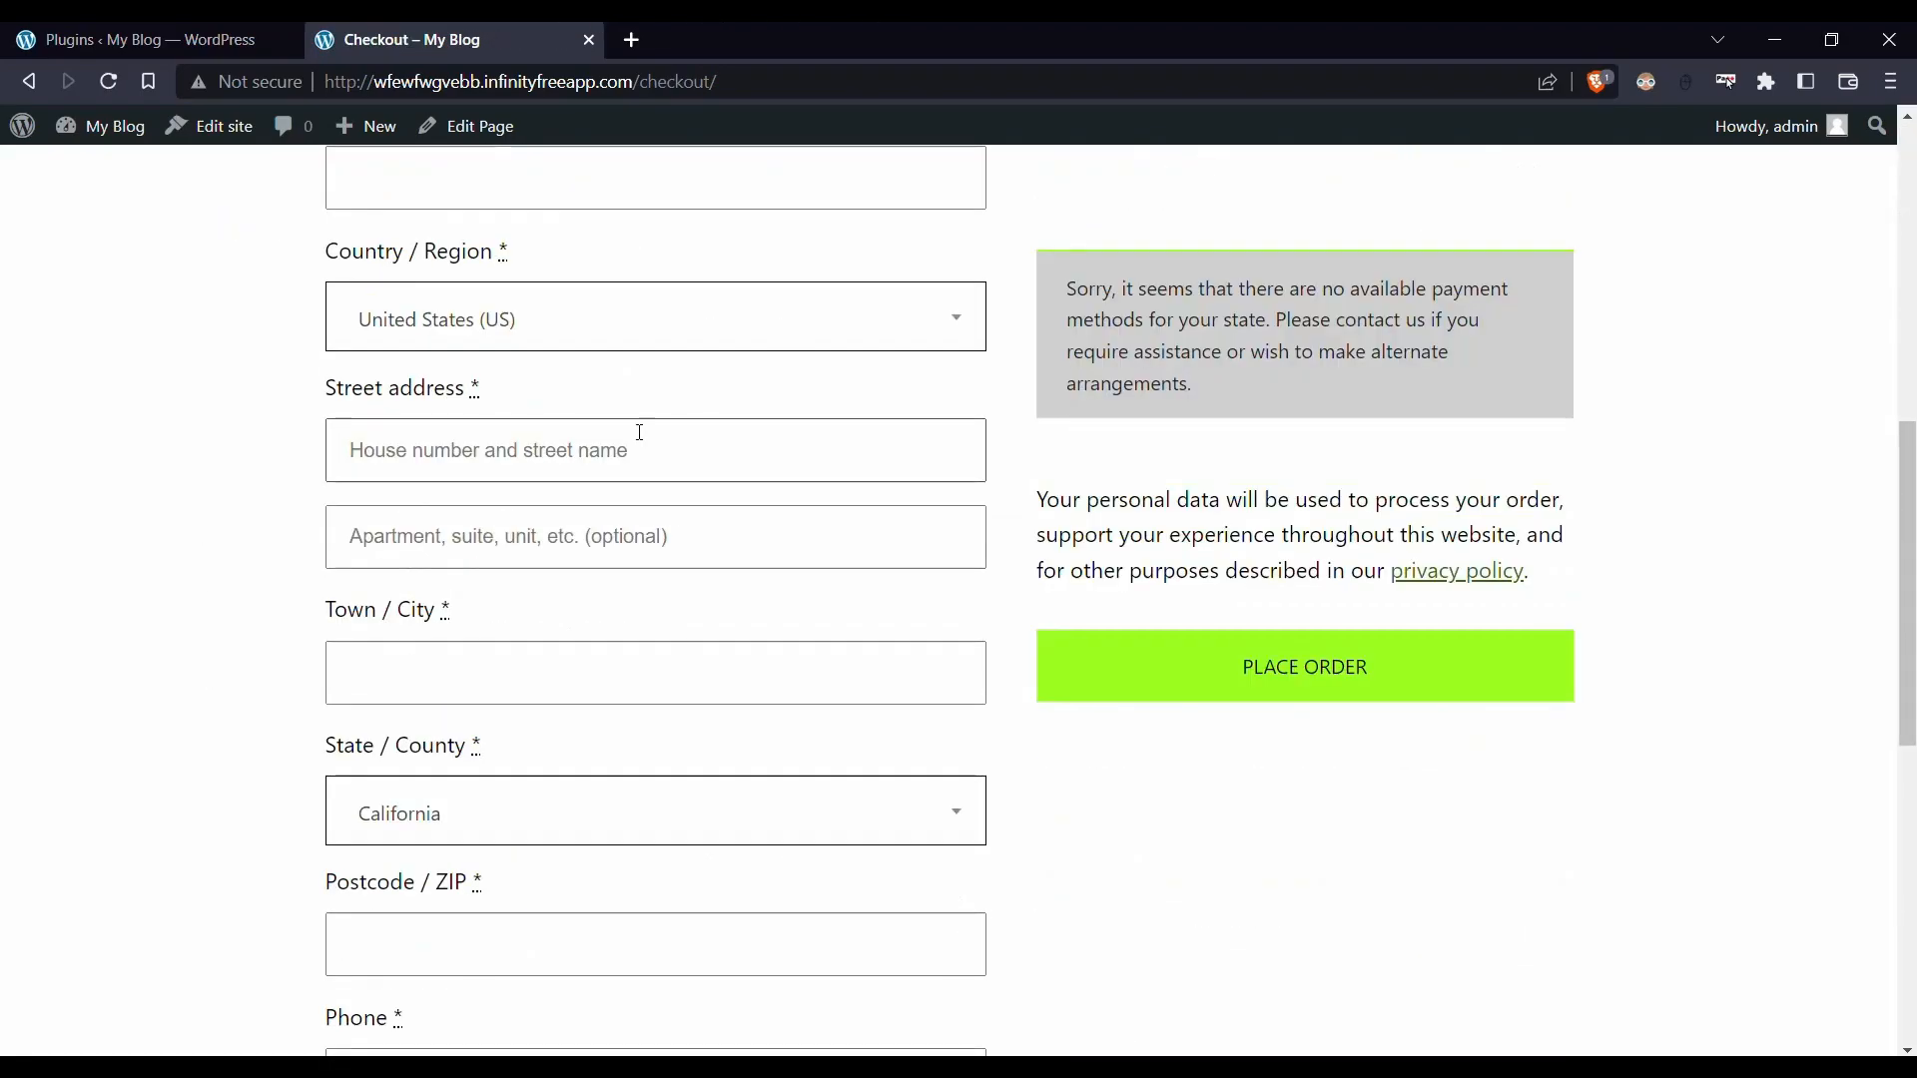
scroll(313, 328, up, 12)
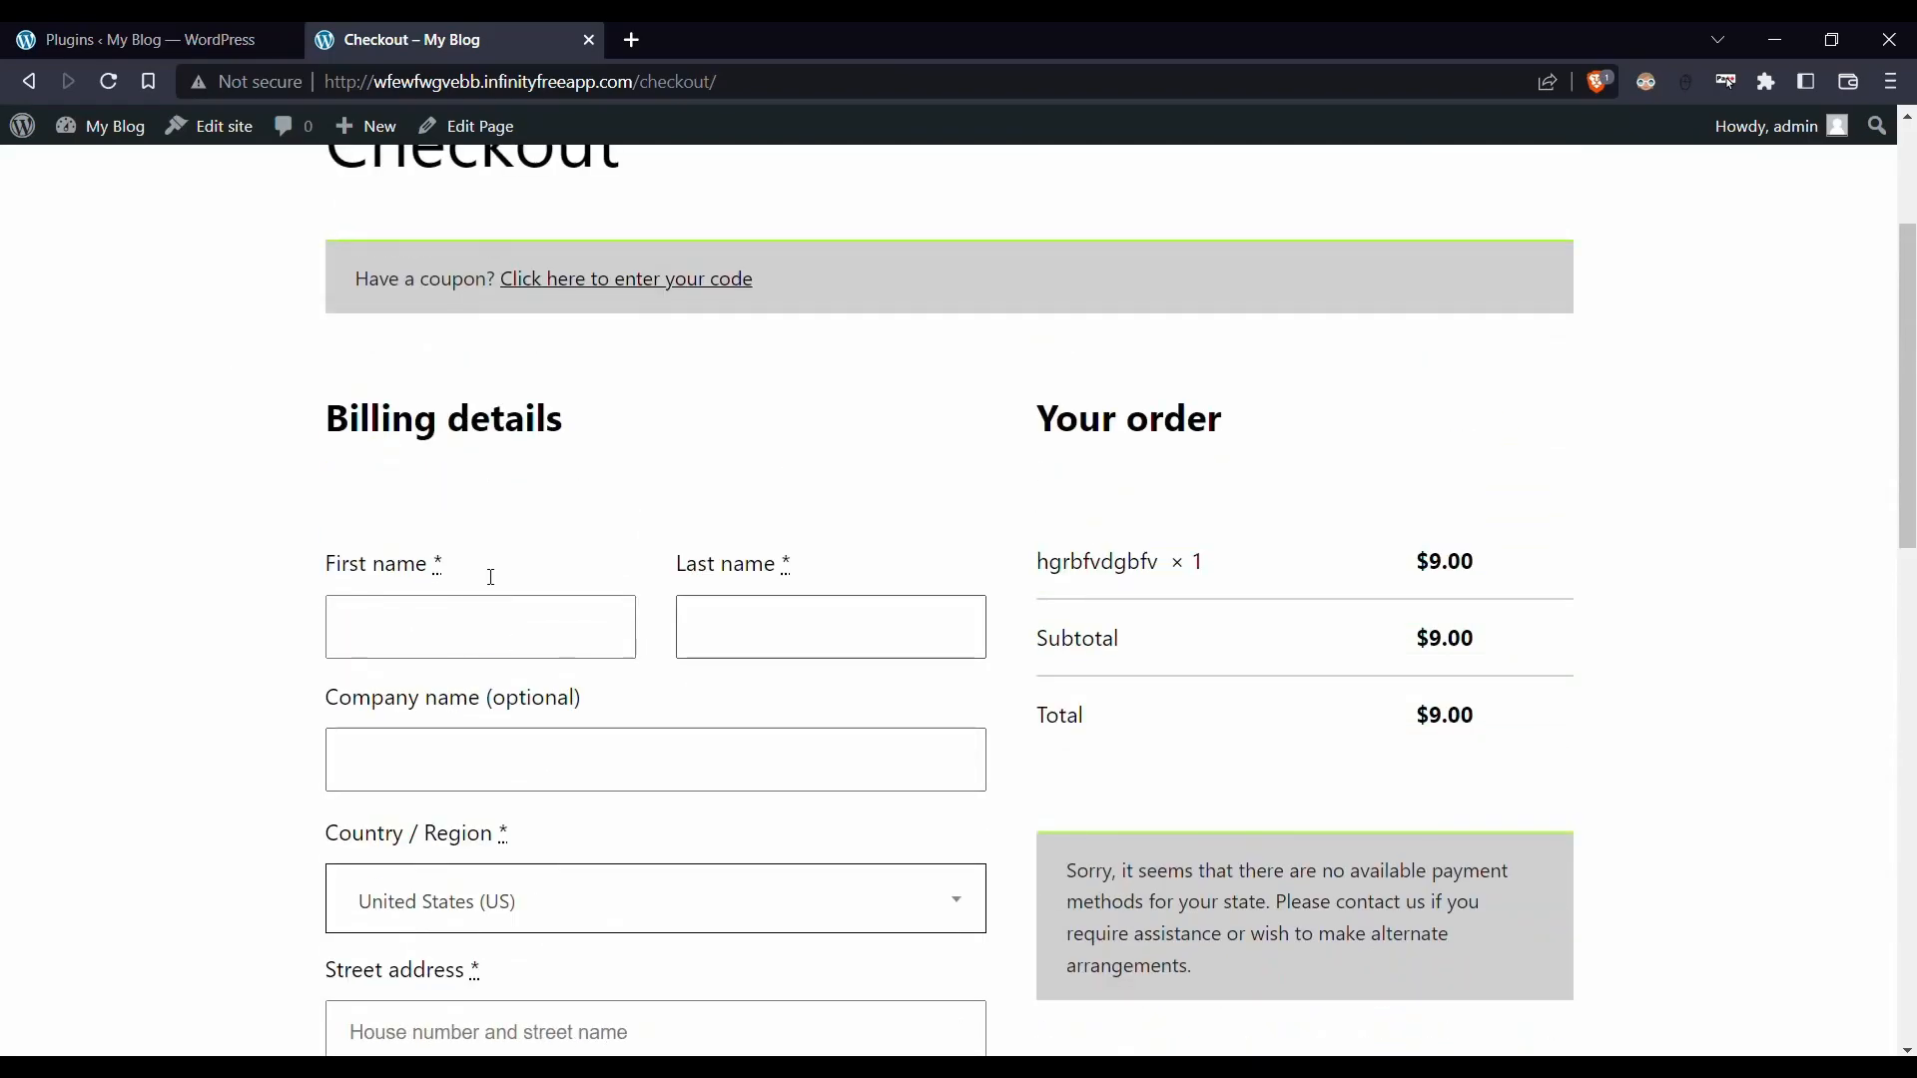
Return to the installed plugins list and open the settings of Checkout Field Editor for WooCommerce
click(212, 40)
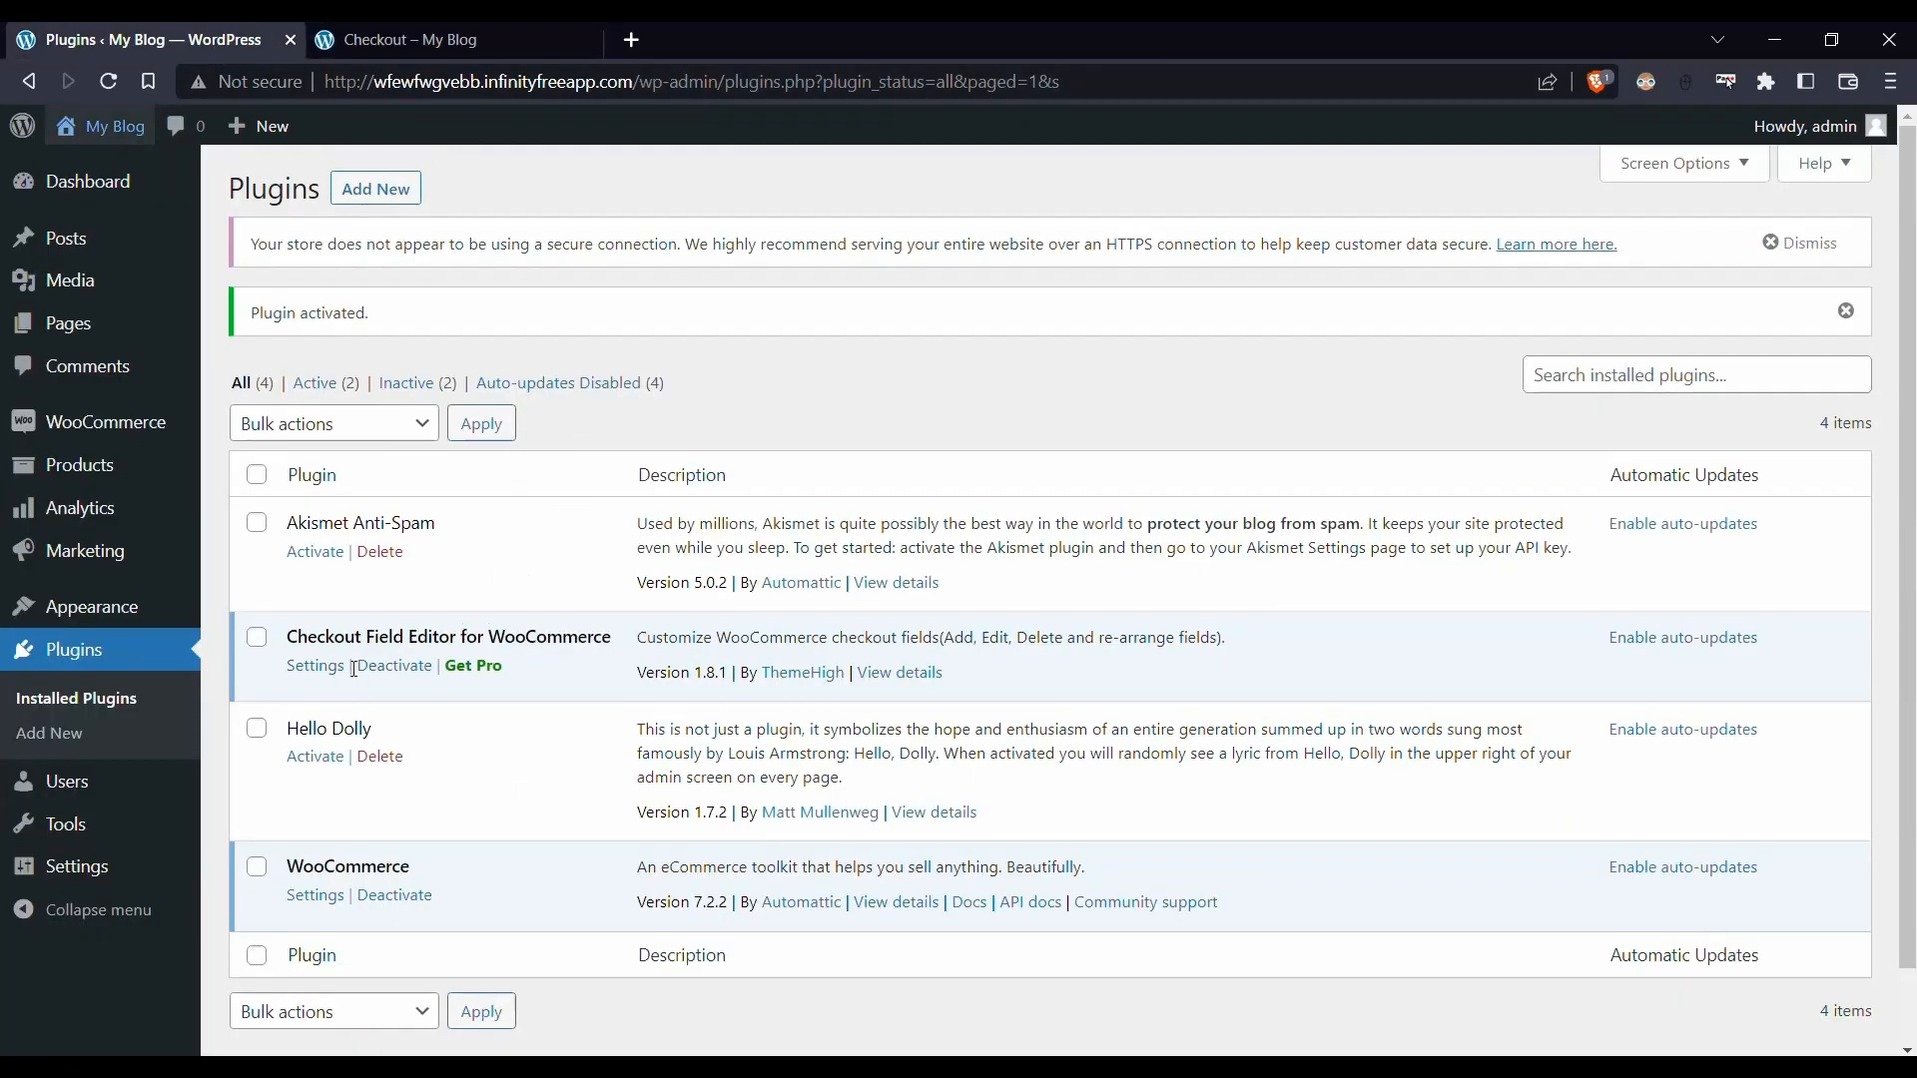
click(317, 667)
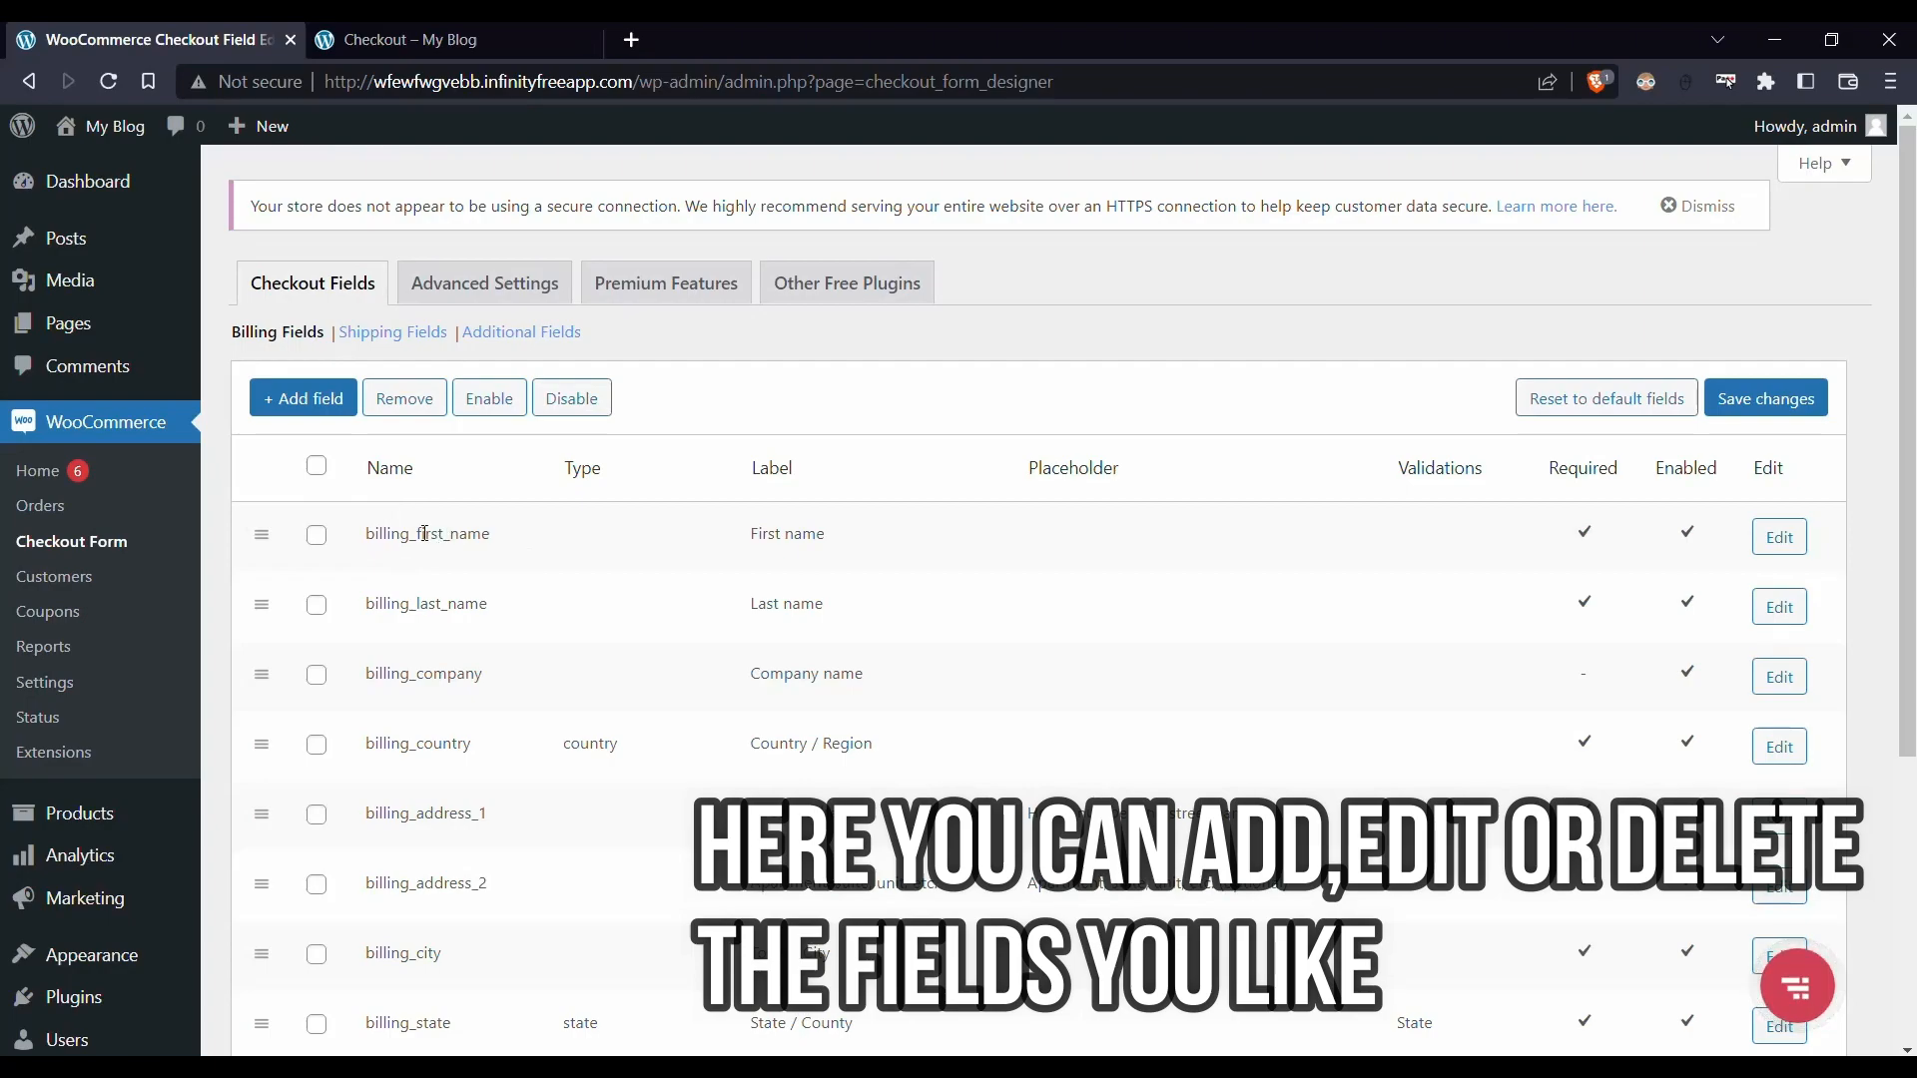
Mark the billing_last_name and billing_company fields for removal from the checkout form
click(317, 545)
click(317, 614)
click(318, 534)
click(320, 544)
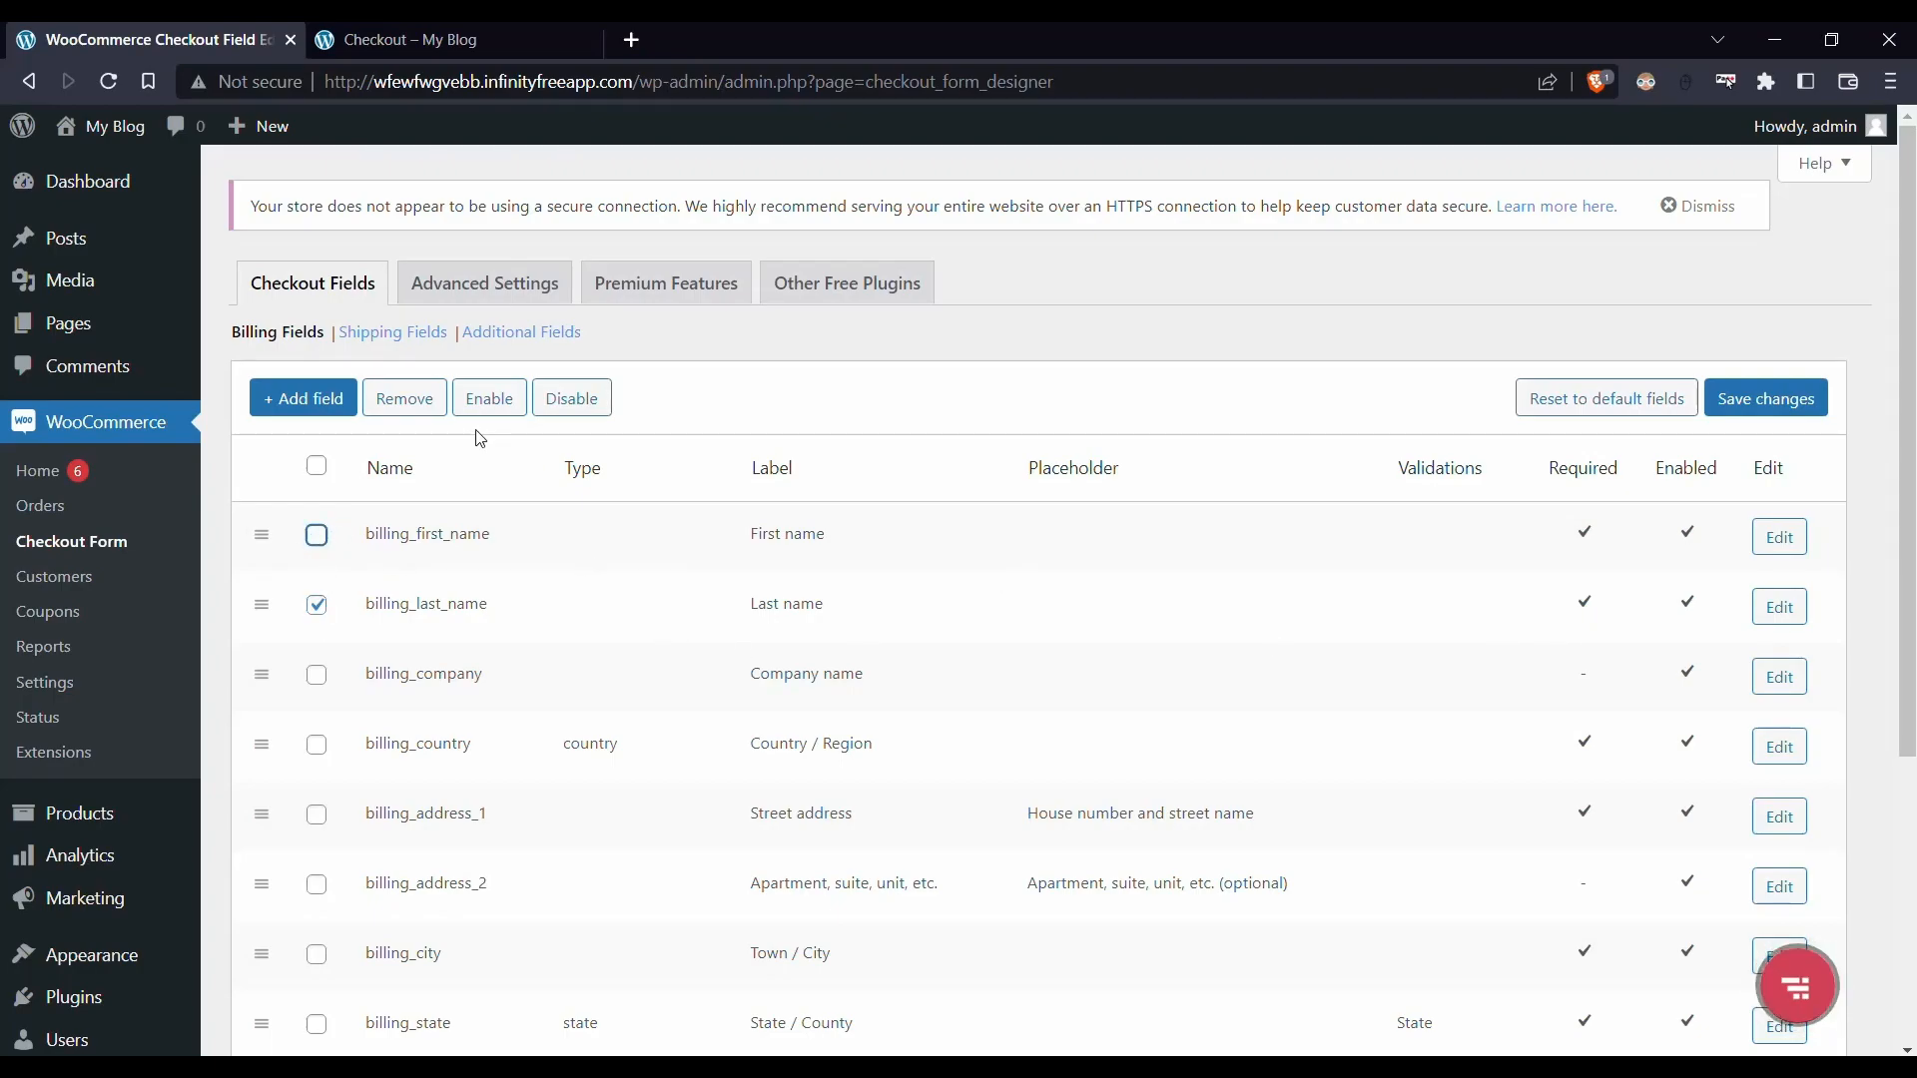
click(405, 399)
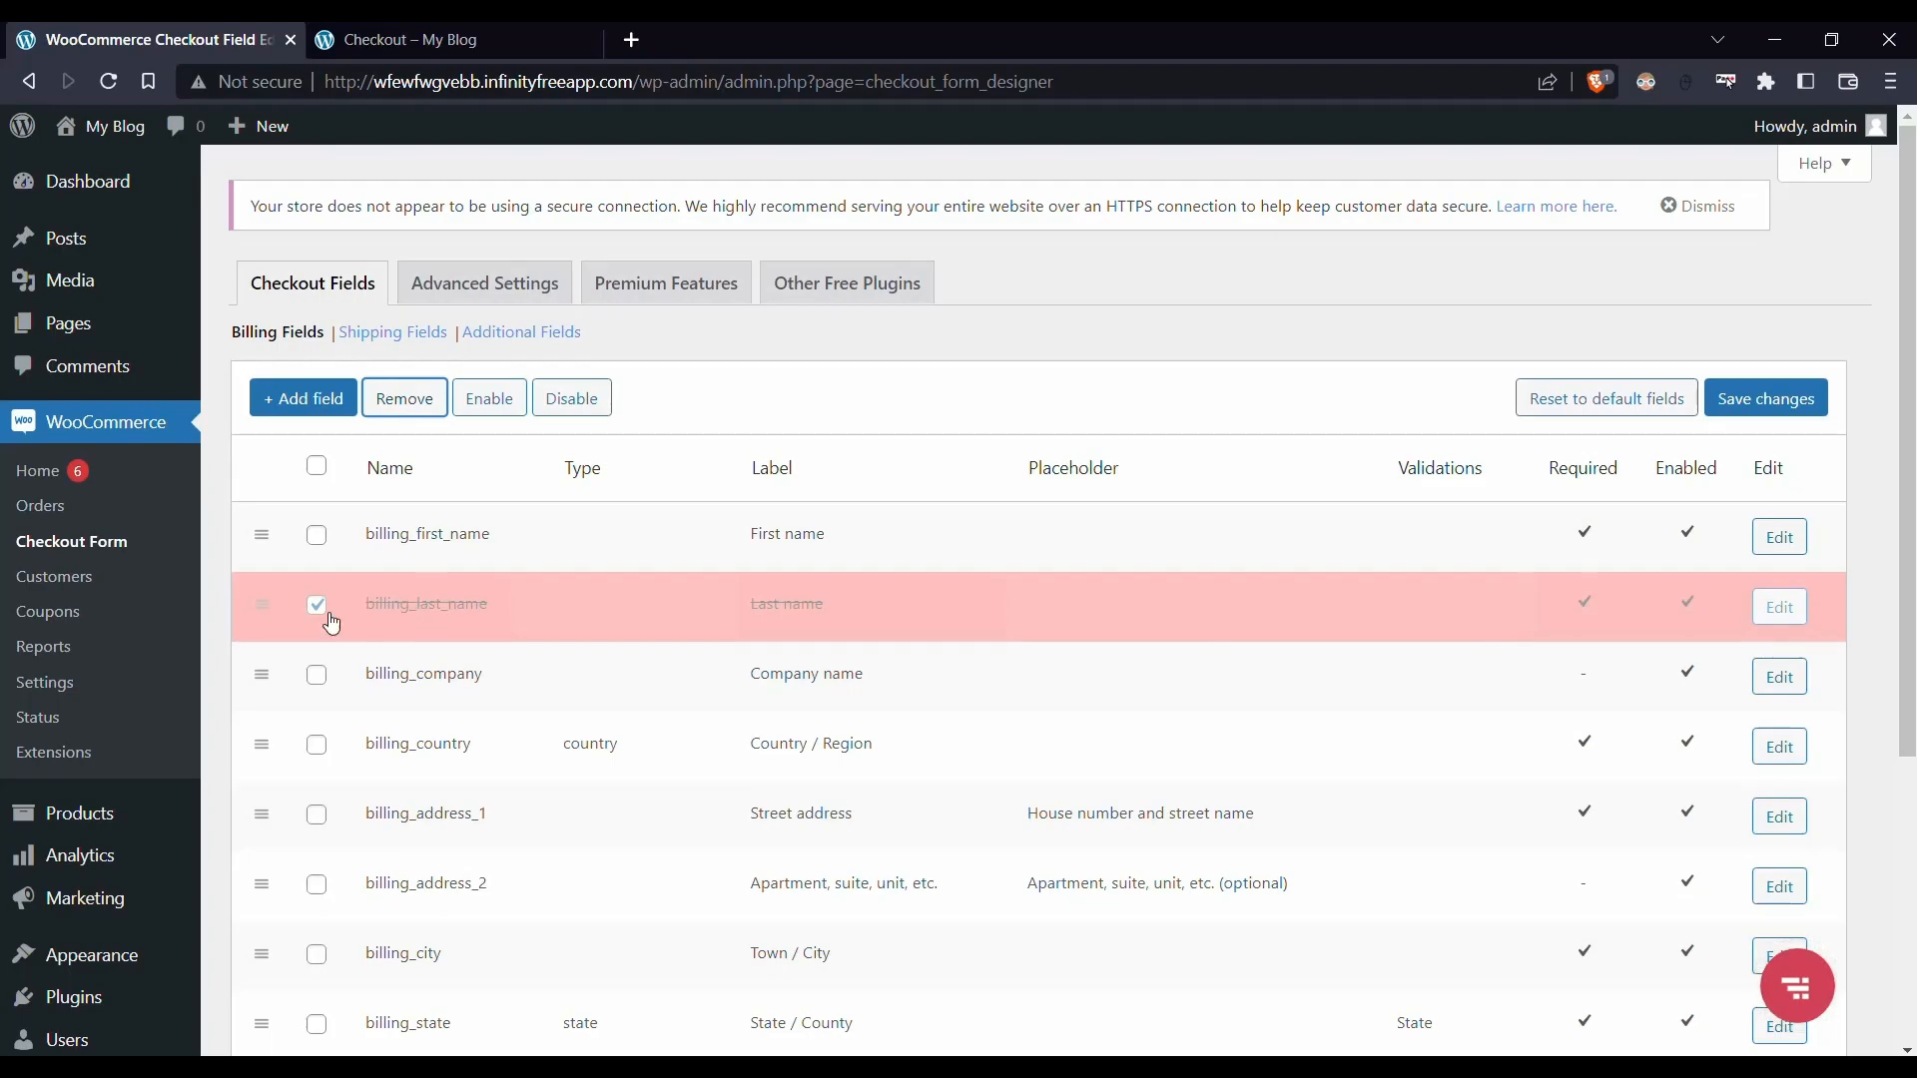
scroll(327, 616, down, 3)
click(318, 385)
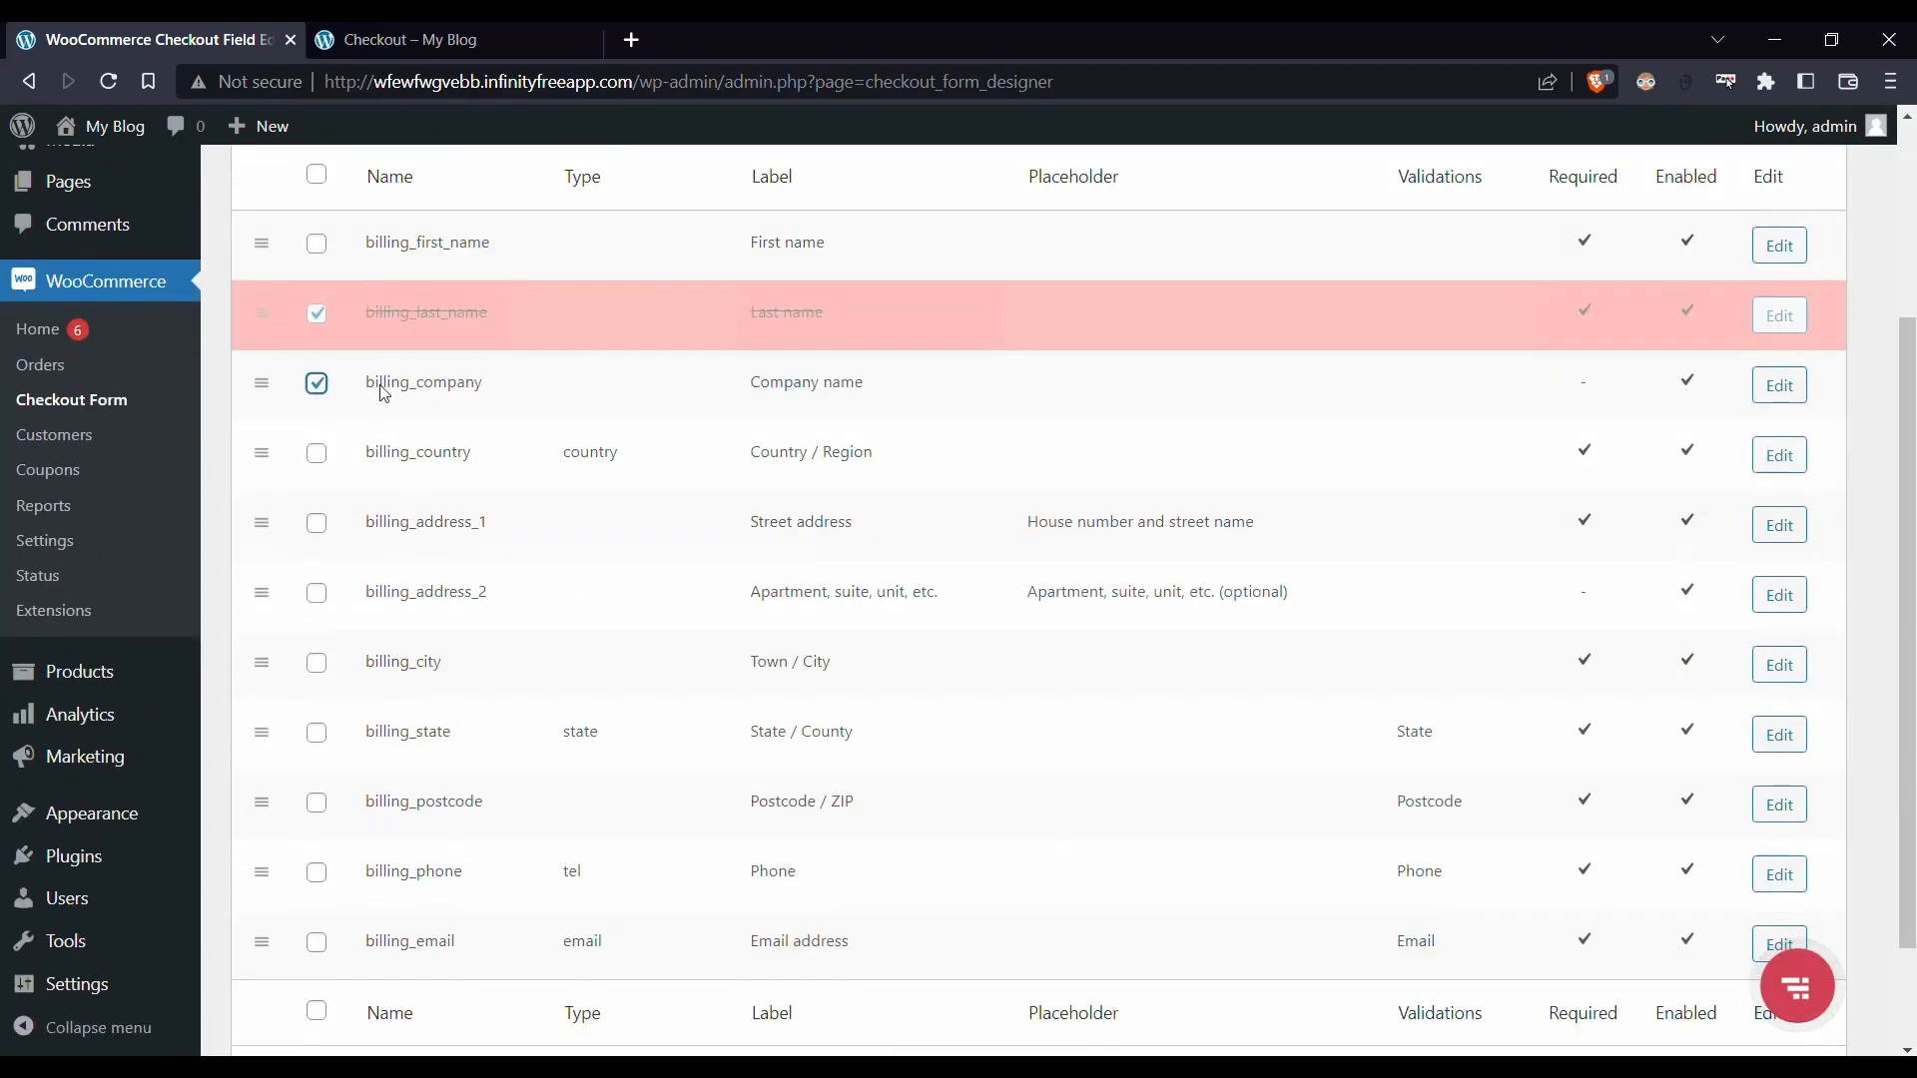
scroll(419, 394, up, 3)
click(419, 405)
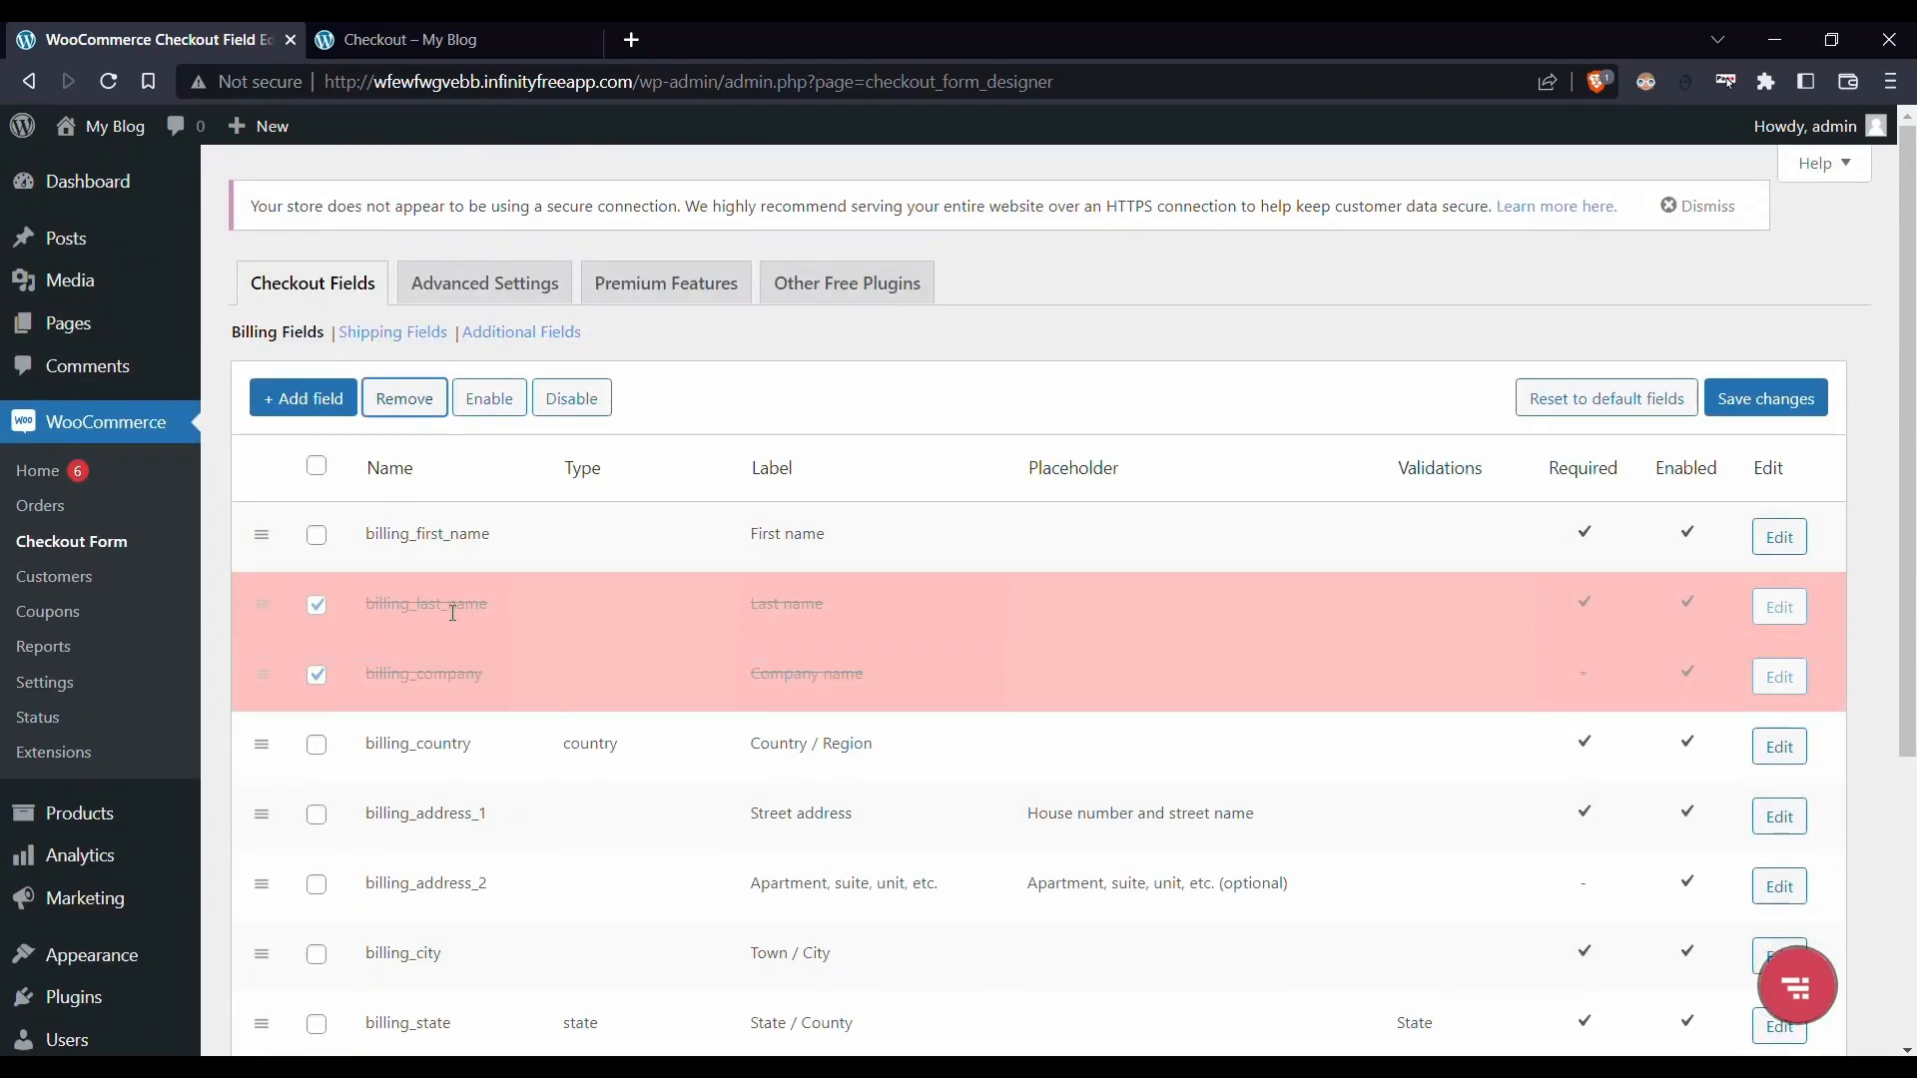
Examine the edit options of the billing_state field, including Required and Enabled, and close them without saving
scroll(437, 766, down, 3)
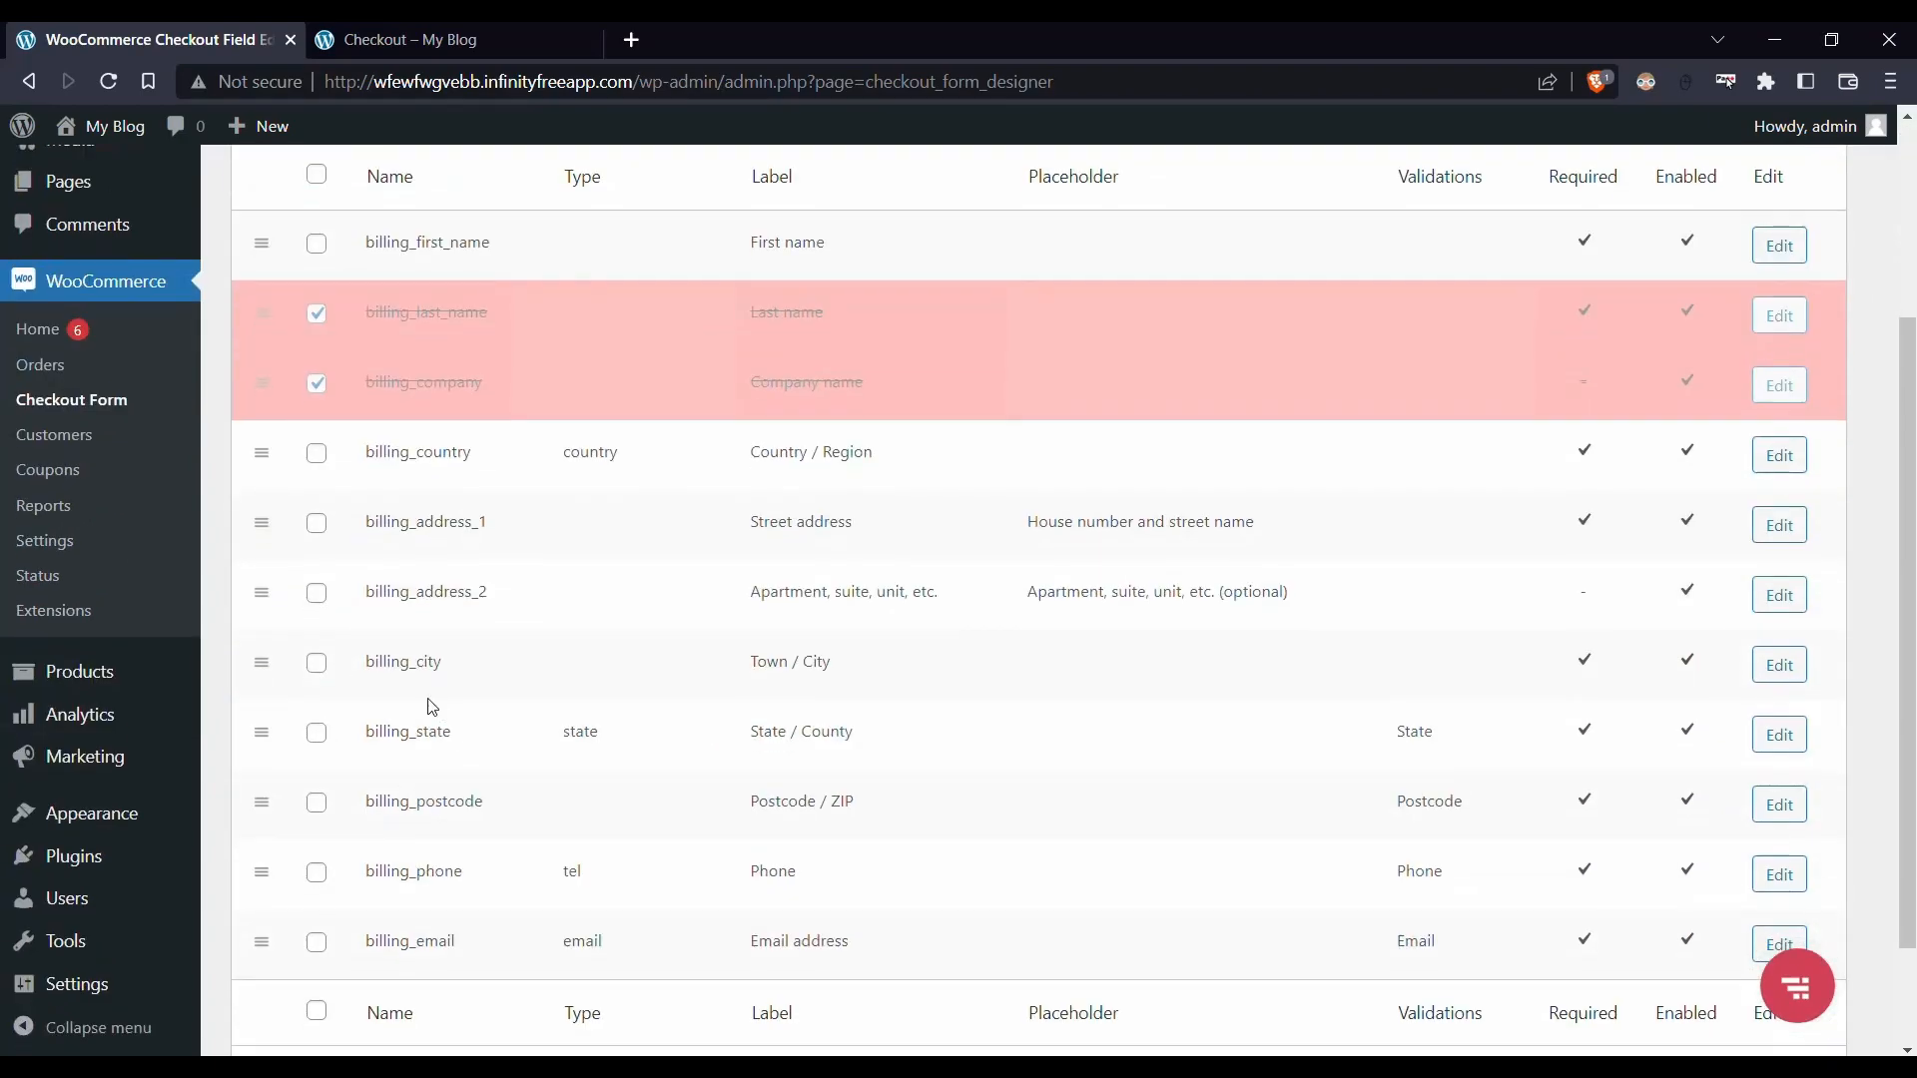
scroll(442, 715, down, 2)
scroll(412, 744, up, 3)
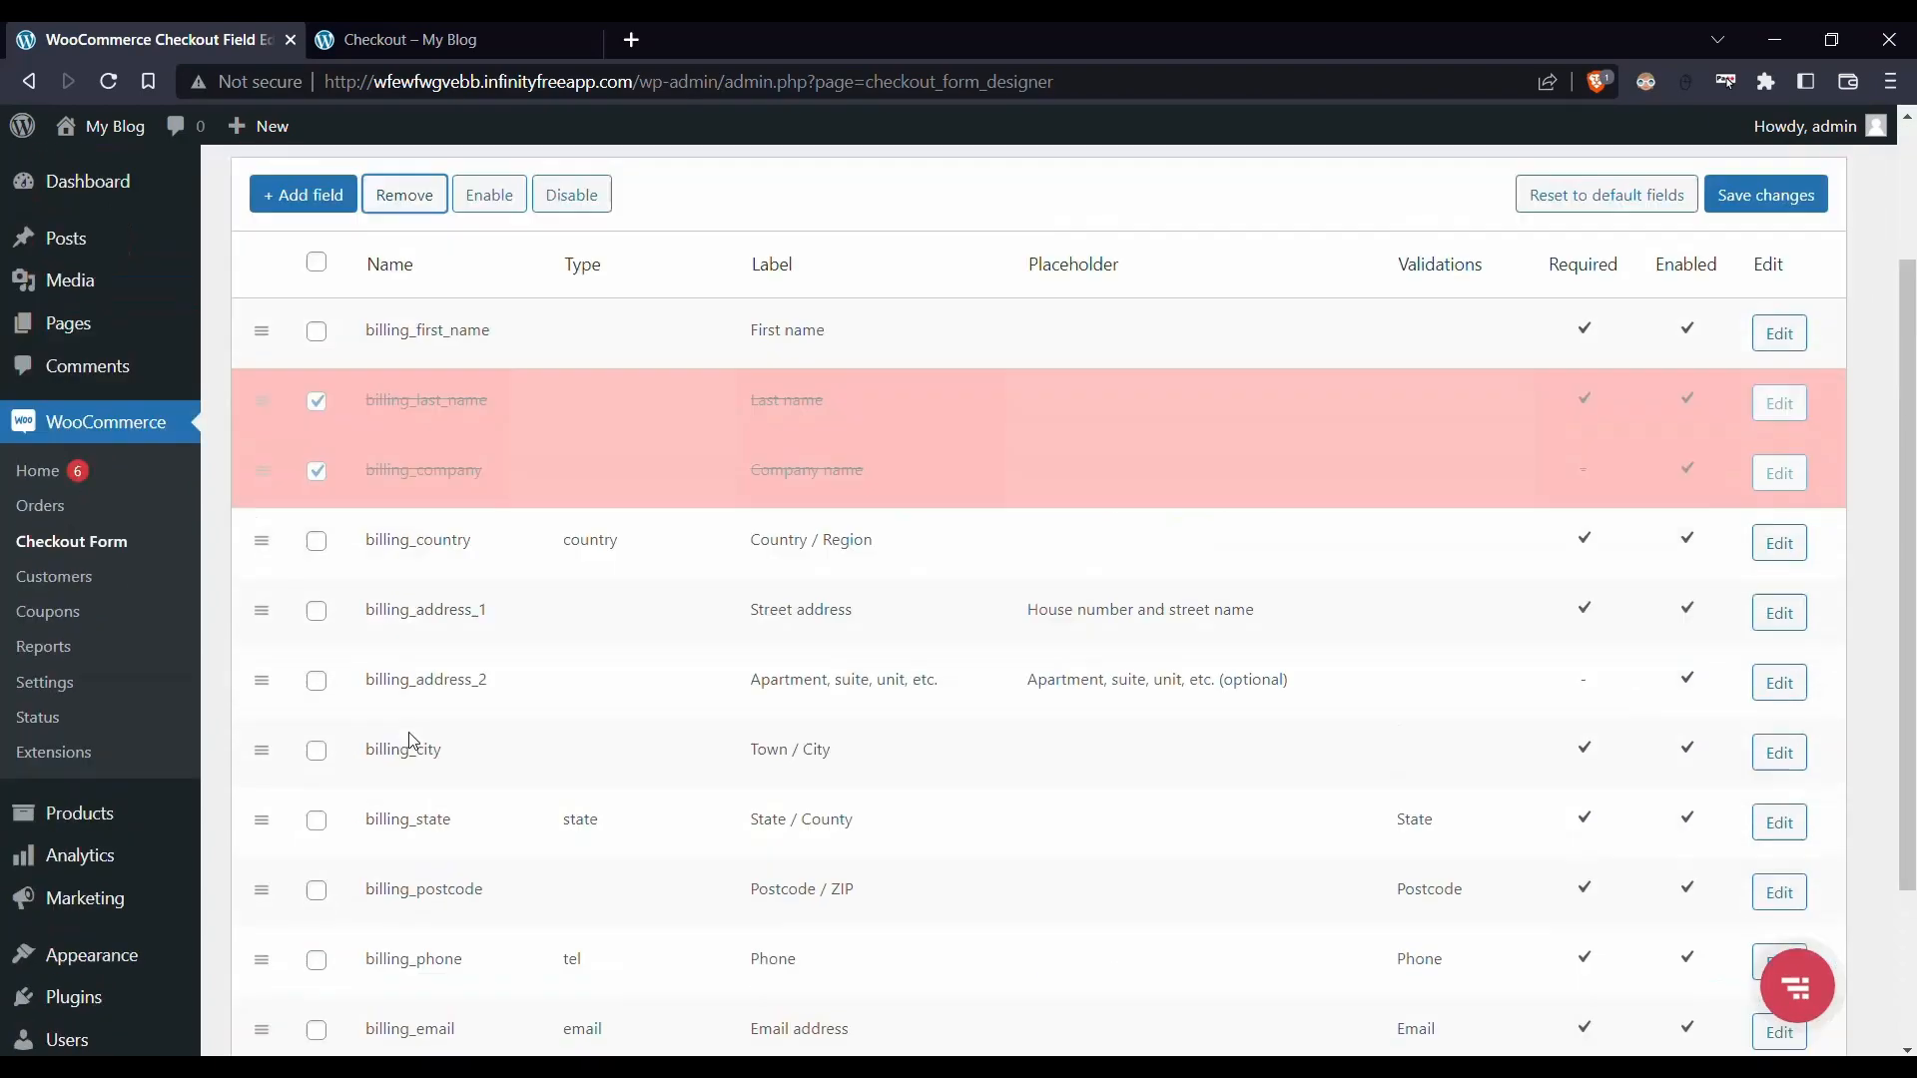
scroll(420, 736, down, 3)
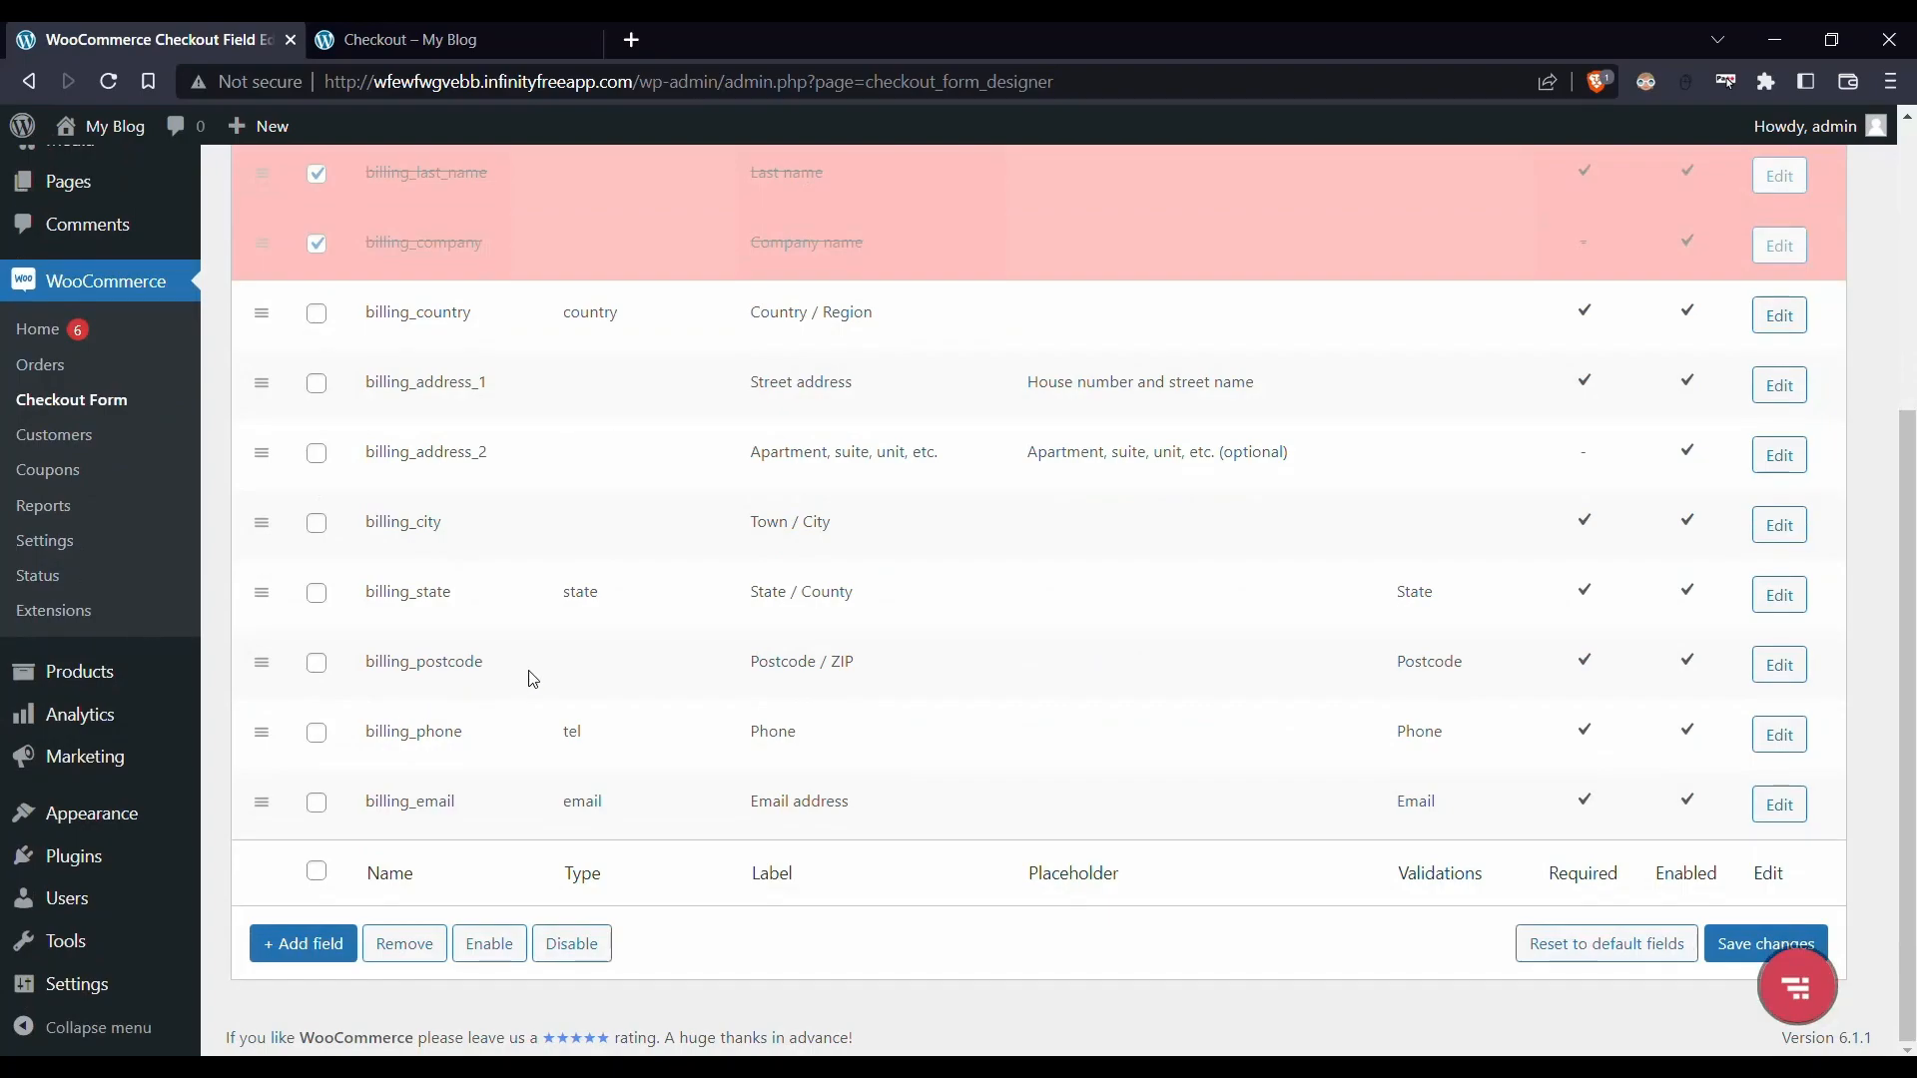
click(1779, 595)
scroll(1049, 380, down, 1)
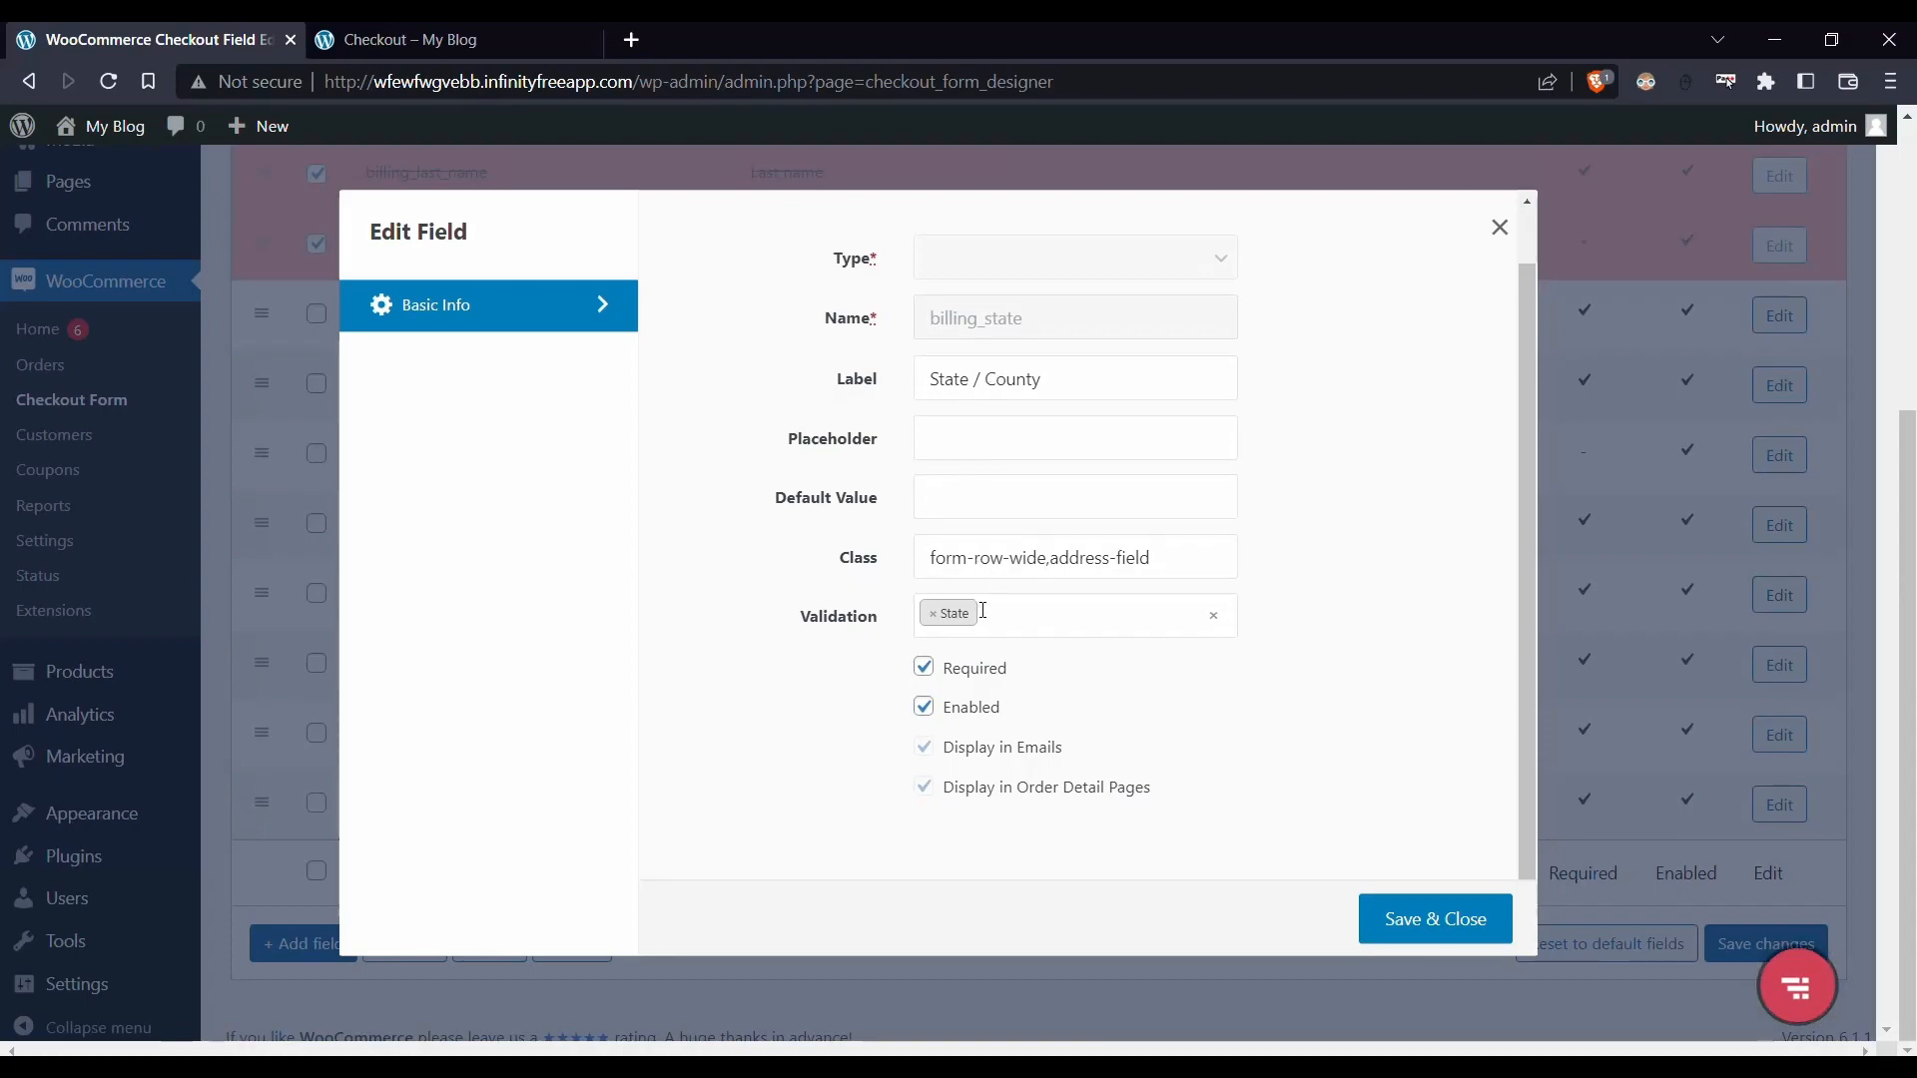
click(972, 672)
click(974, 674)
click(934, 719)
click(935, 723)
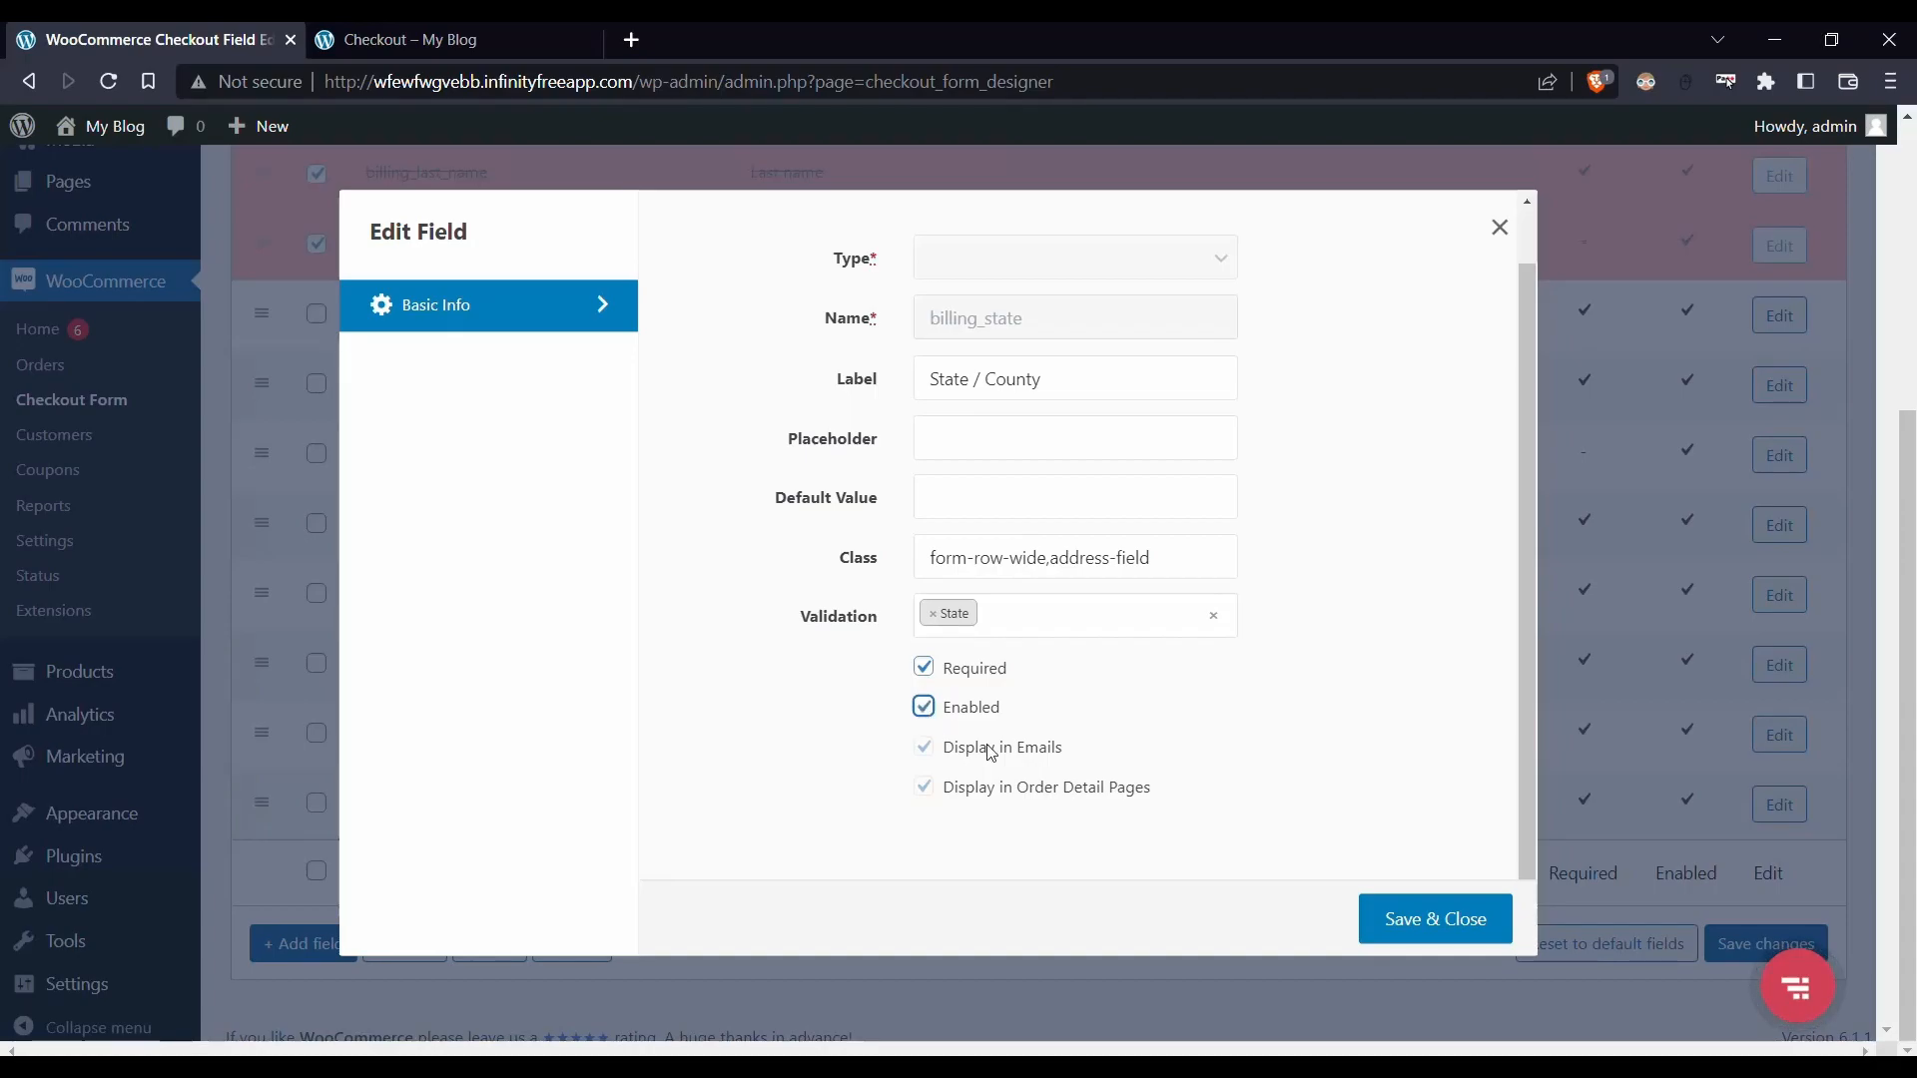
click(1511, 241)
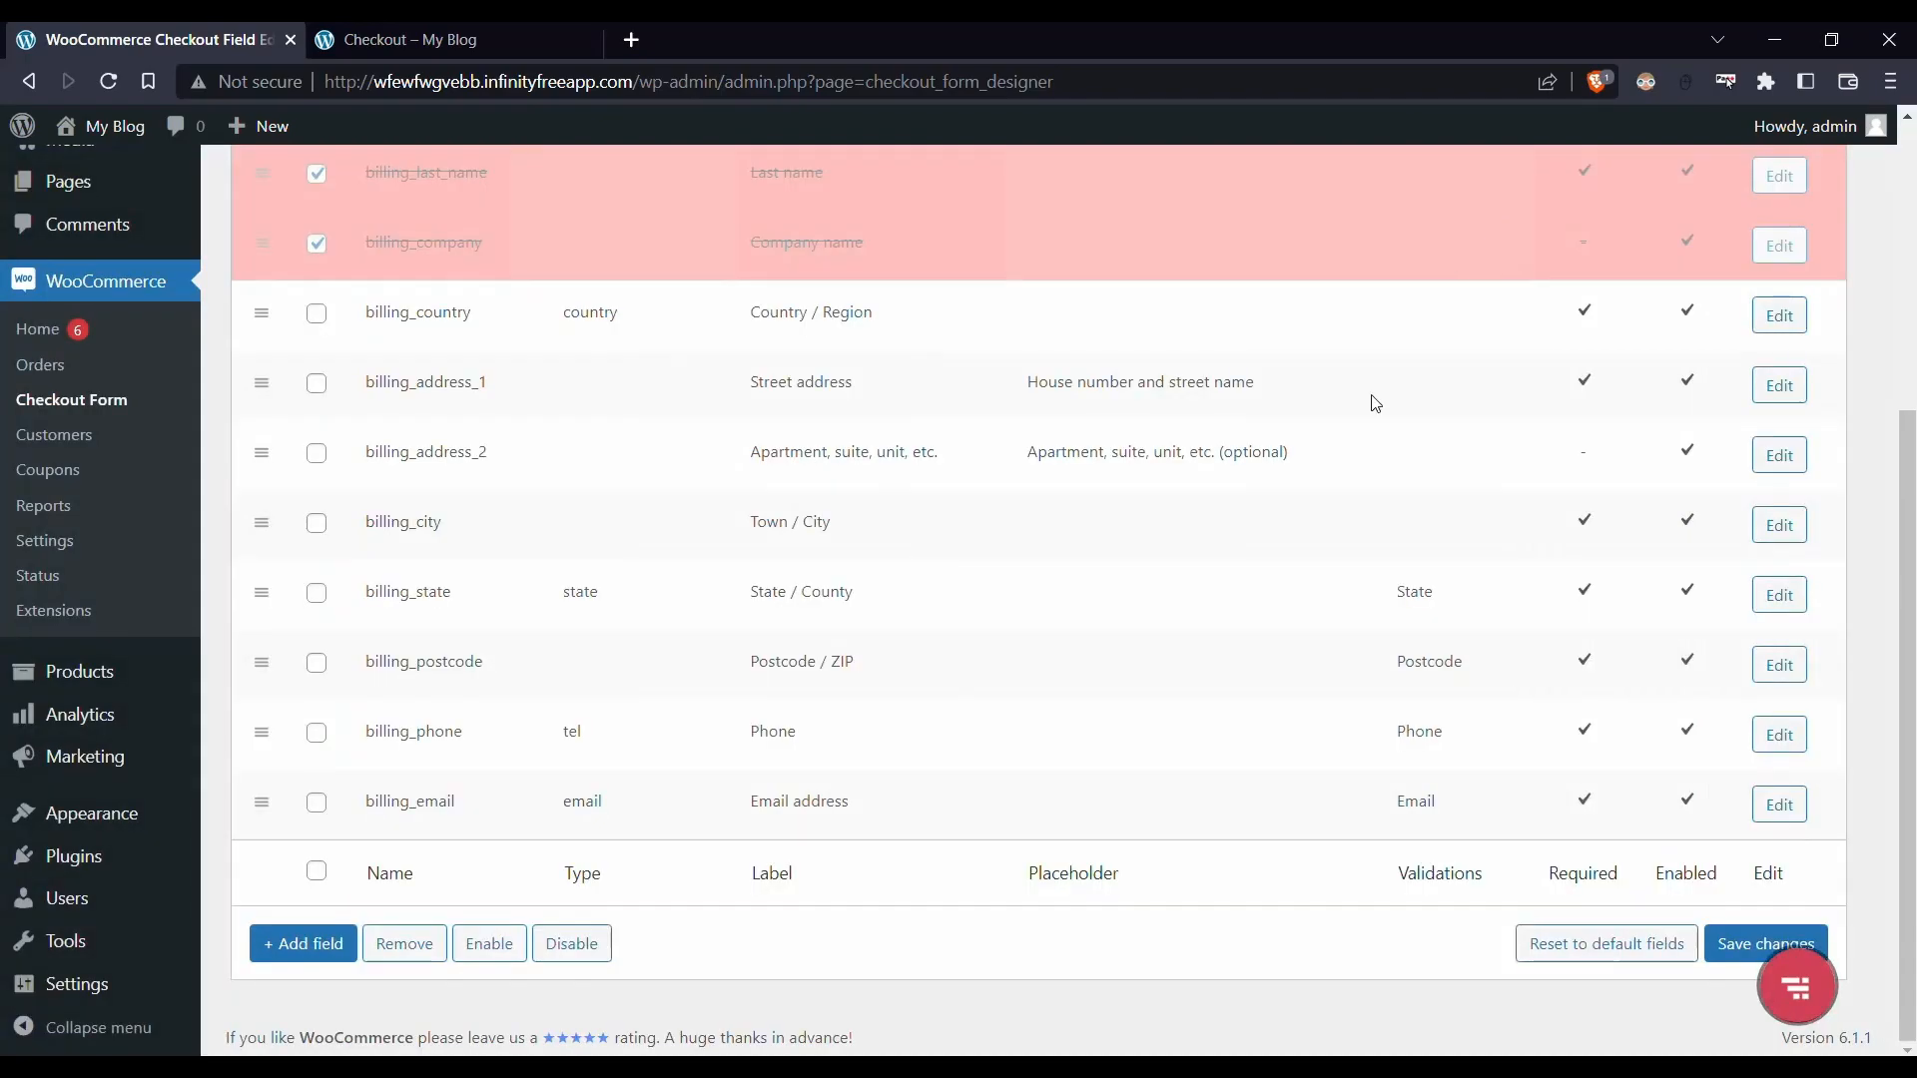
Add a new billing field of type Date with the default name prefix billing_ and save it
scroll(1450, 269, up, 5)
click(336, 404)
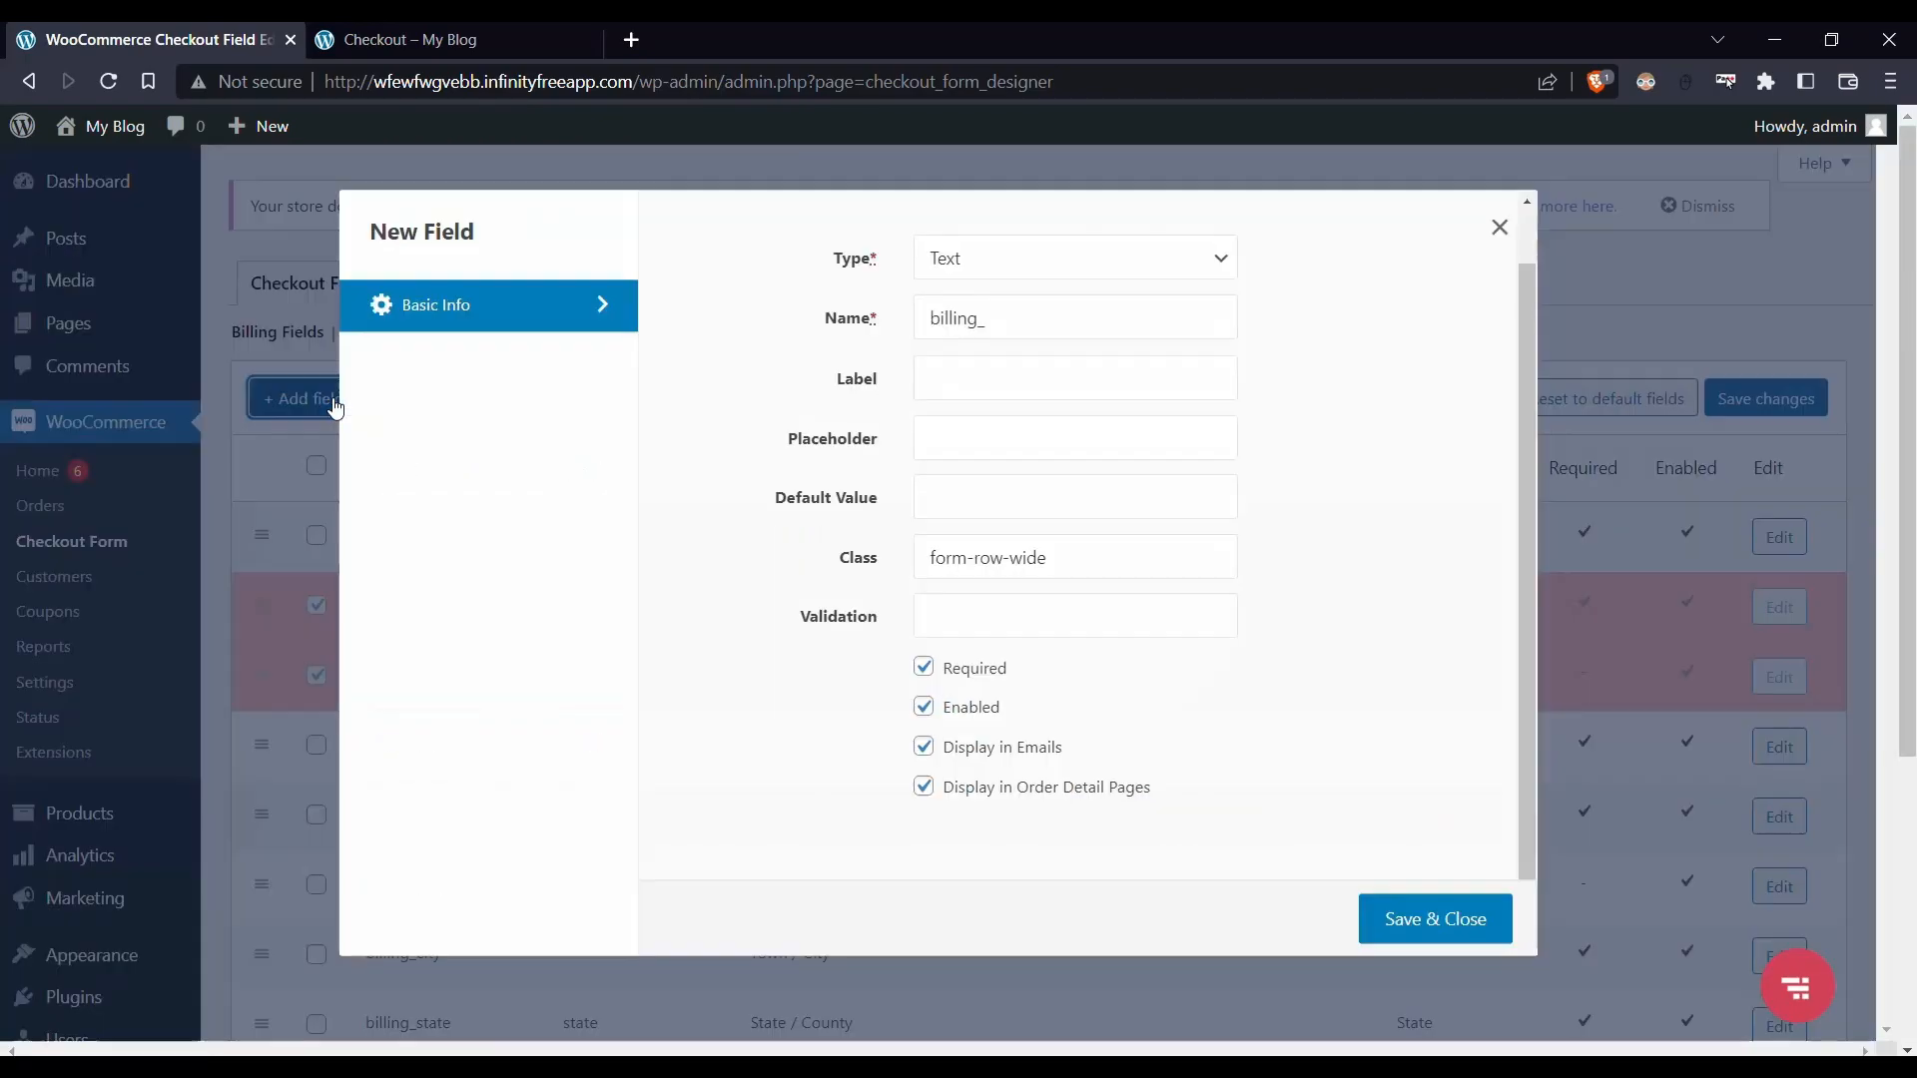
click(973, 285)
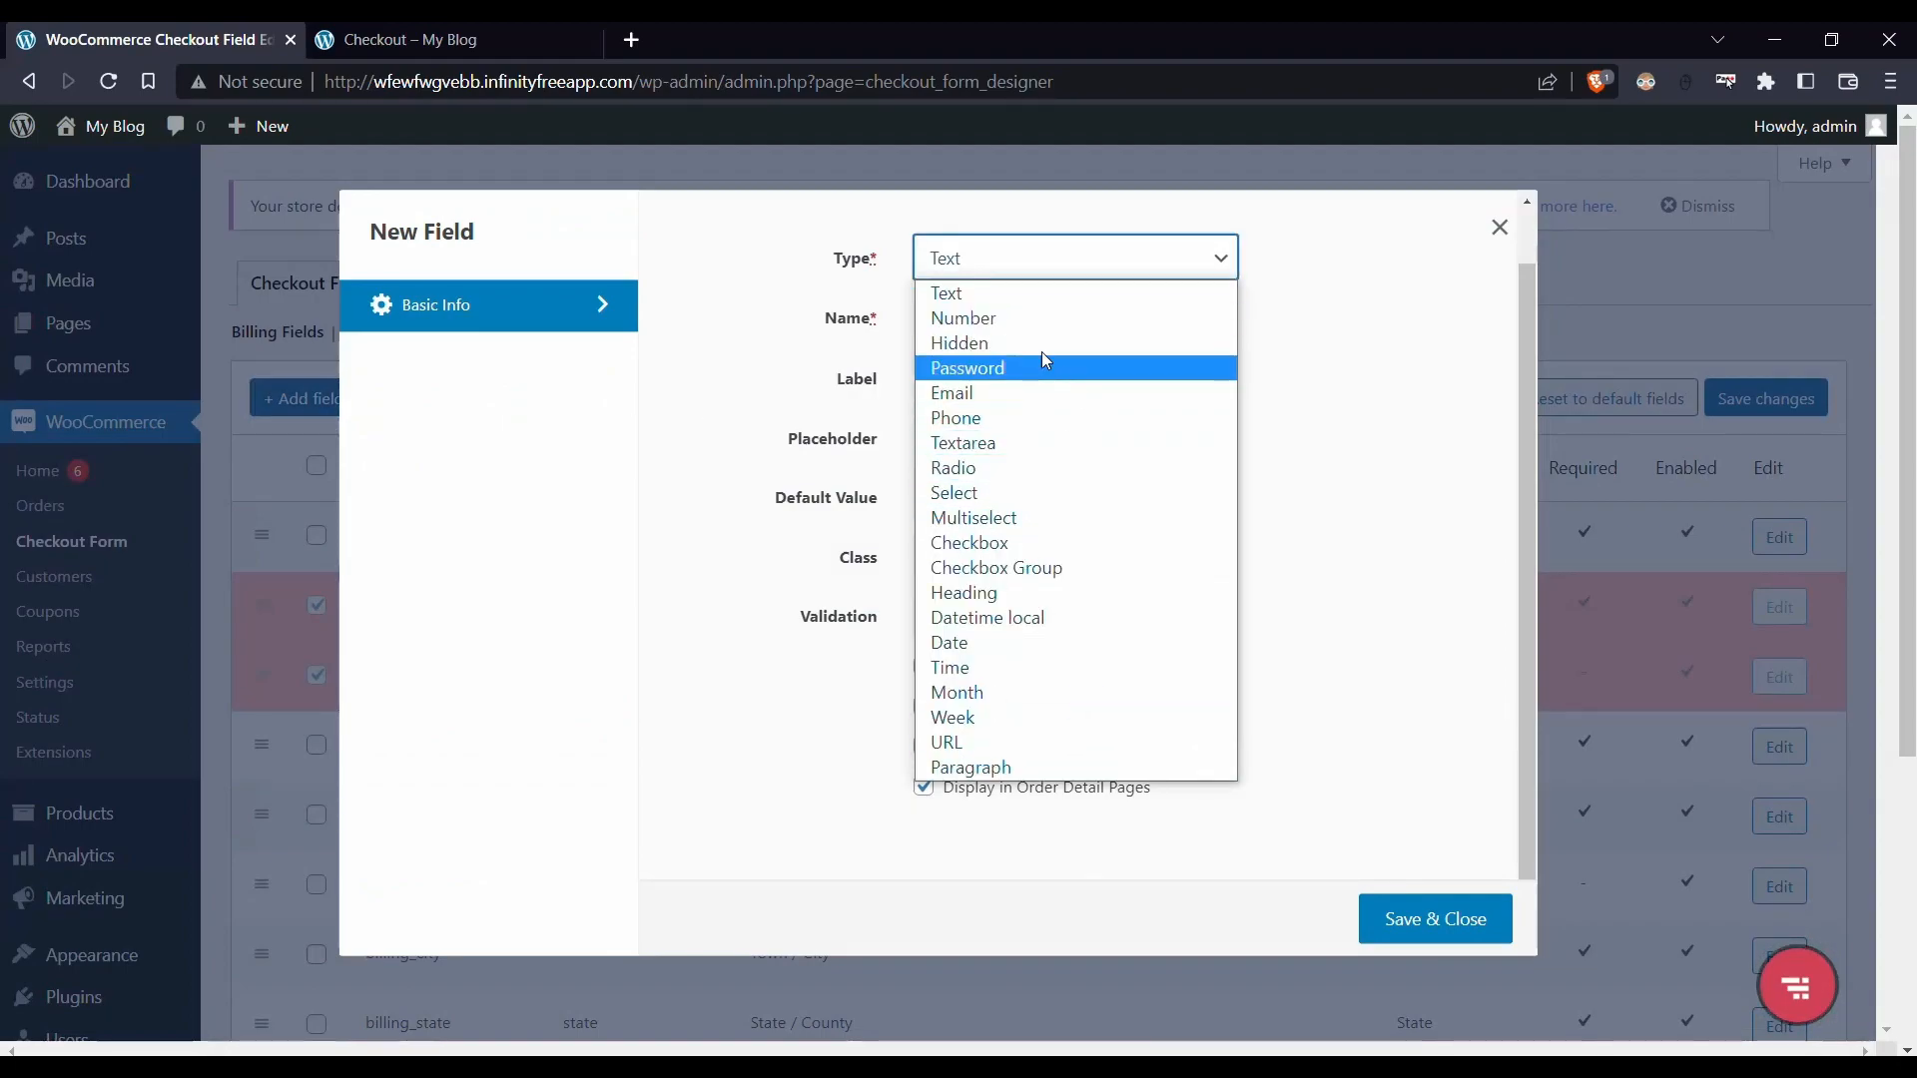
click(953, 644)
click(999, 446)
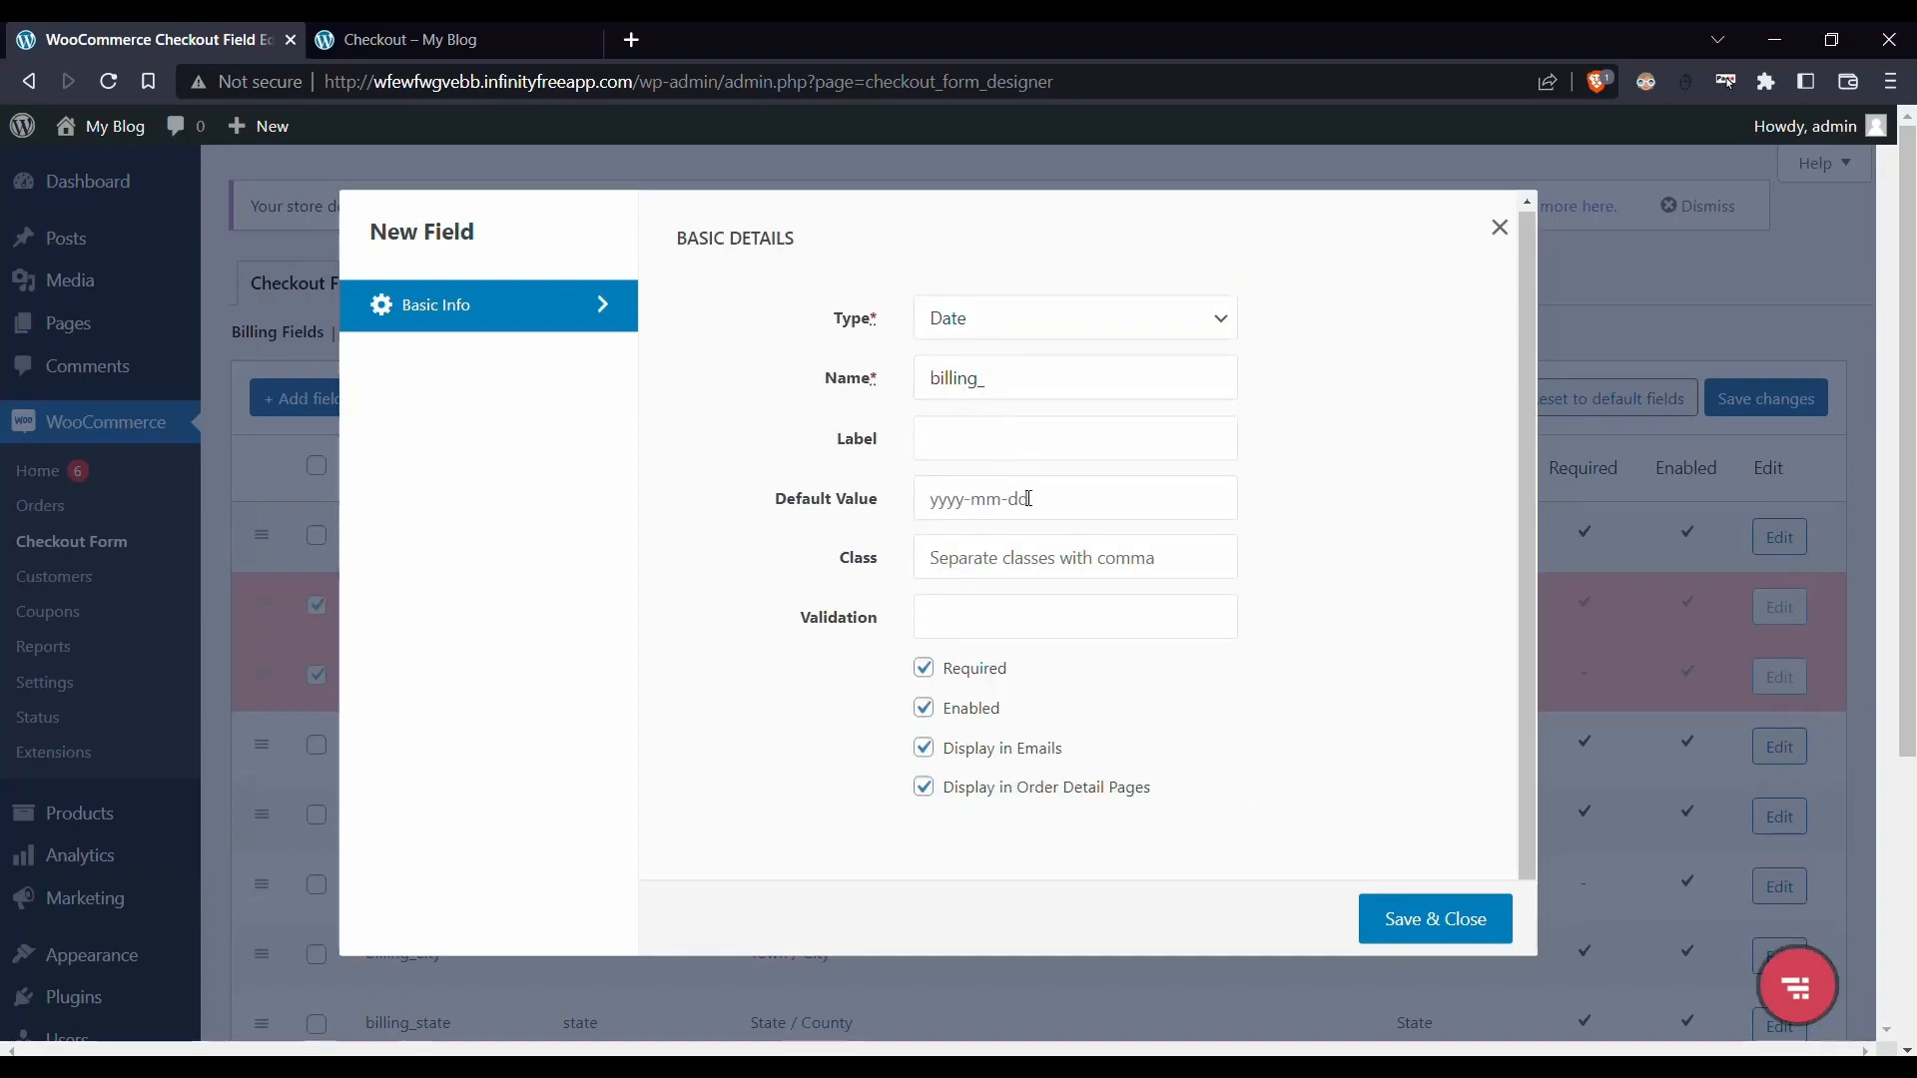
click(1474, 919)
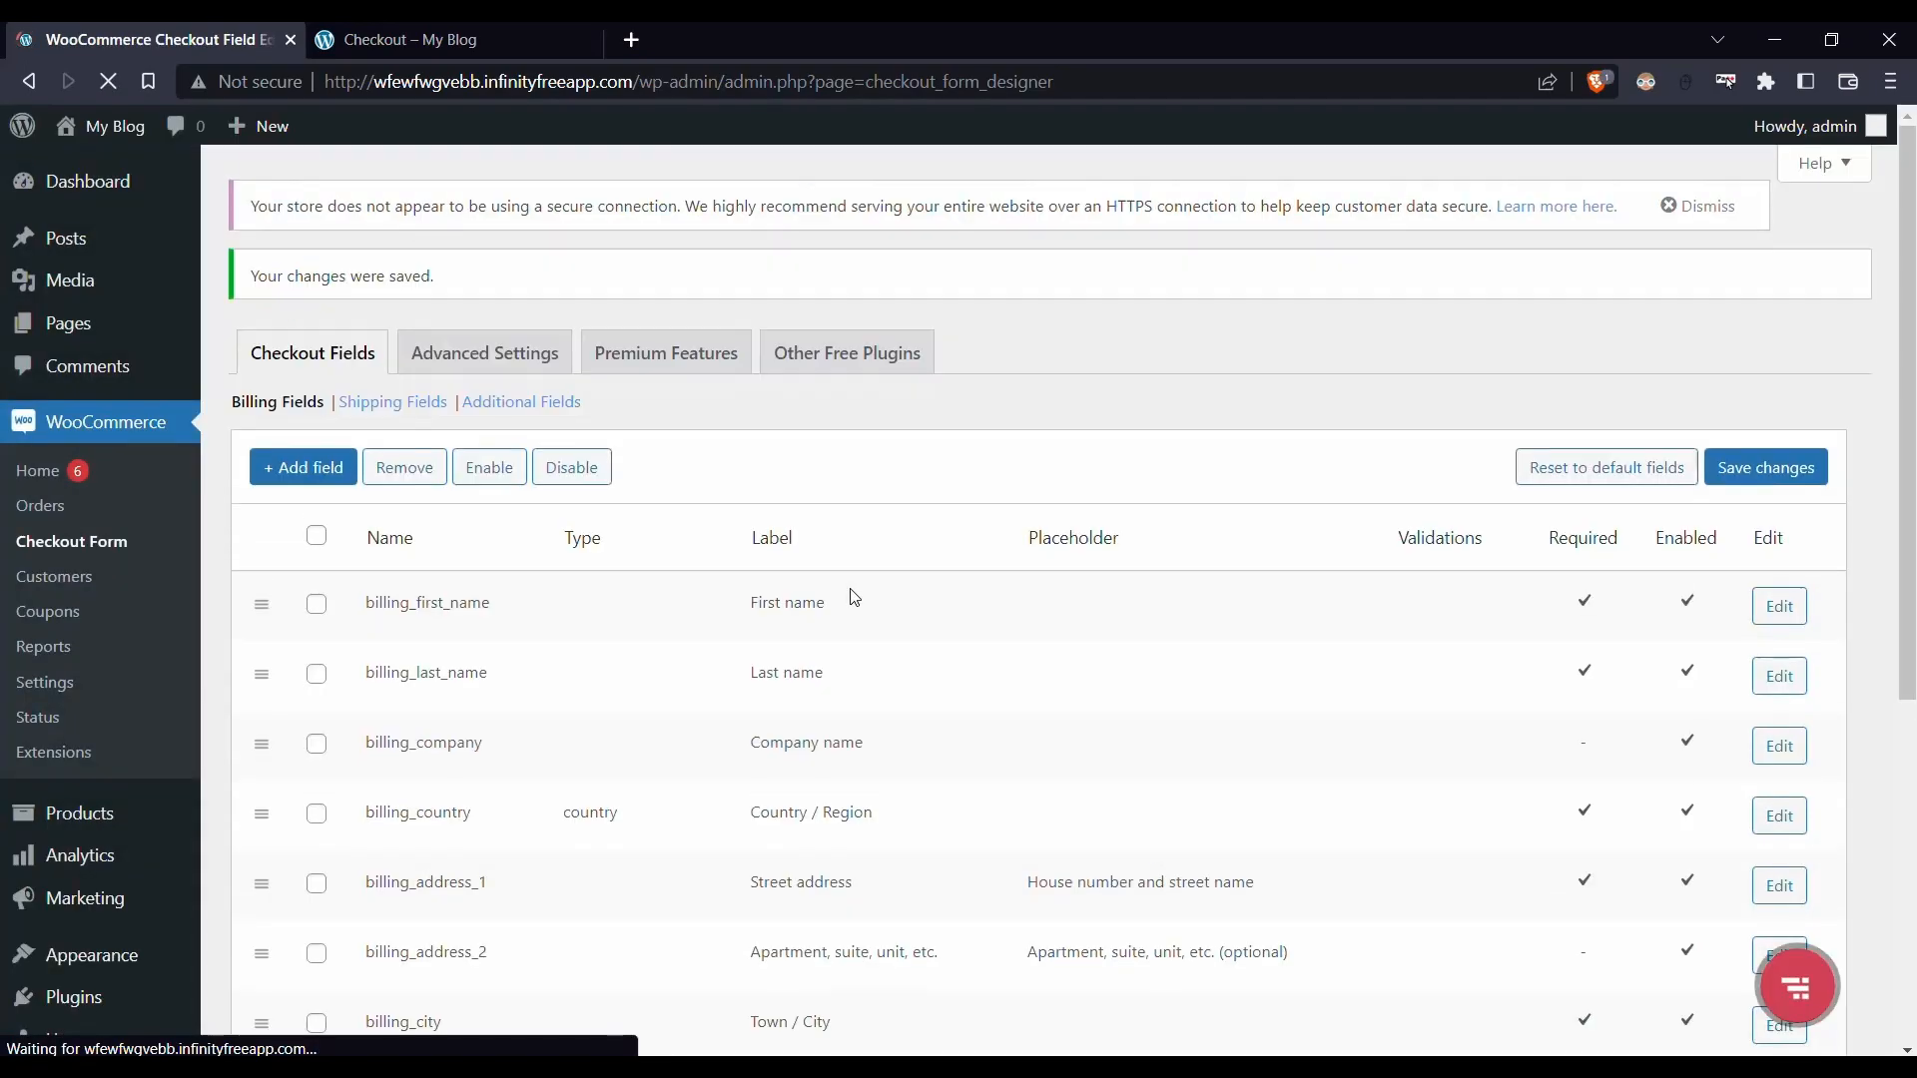
Select the last name, company, address 2, city, postcode, phone and new date billing fields, and try to save the changes
scroll(599, 469, down, 3)
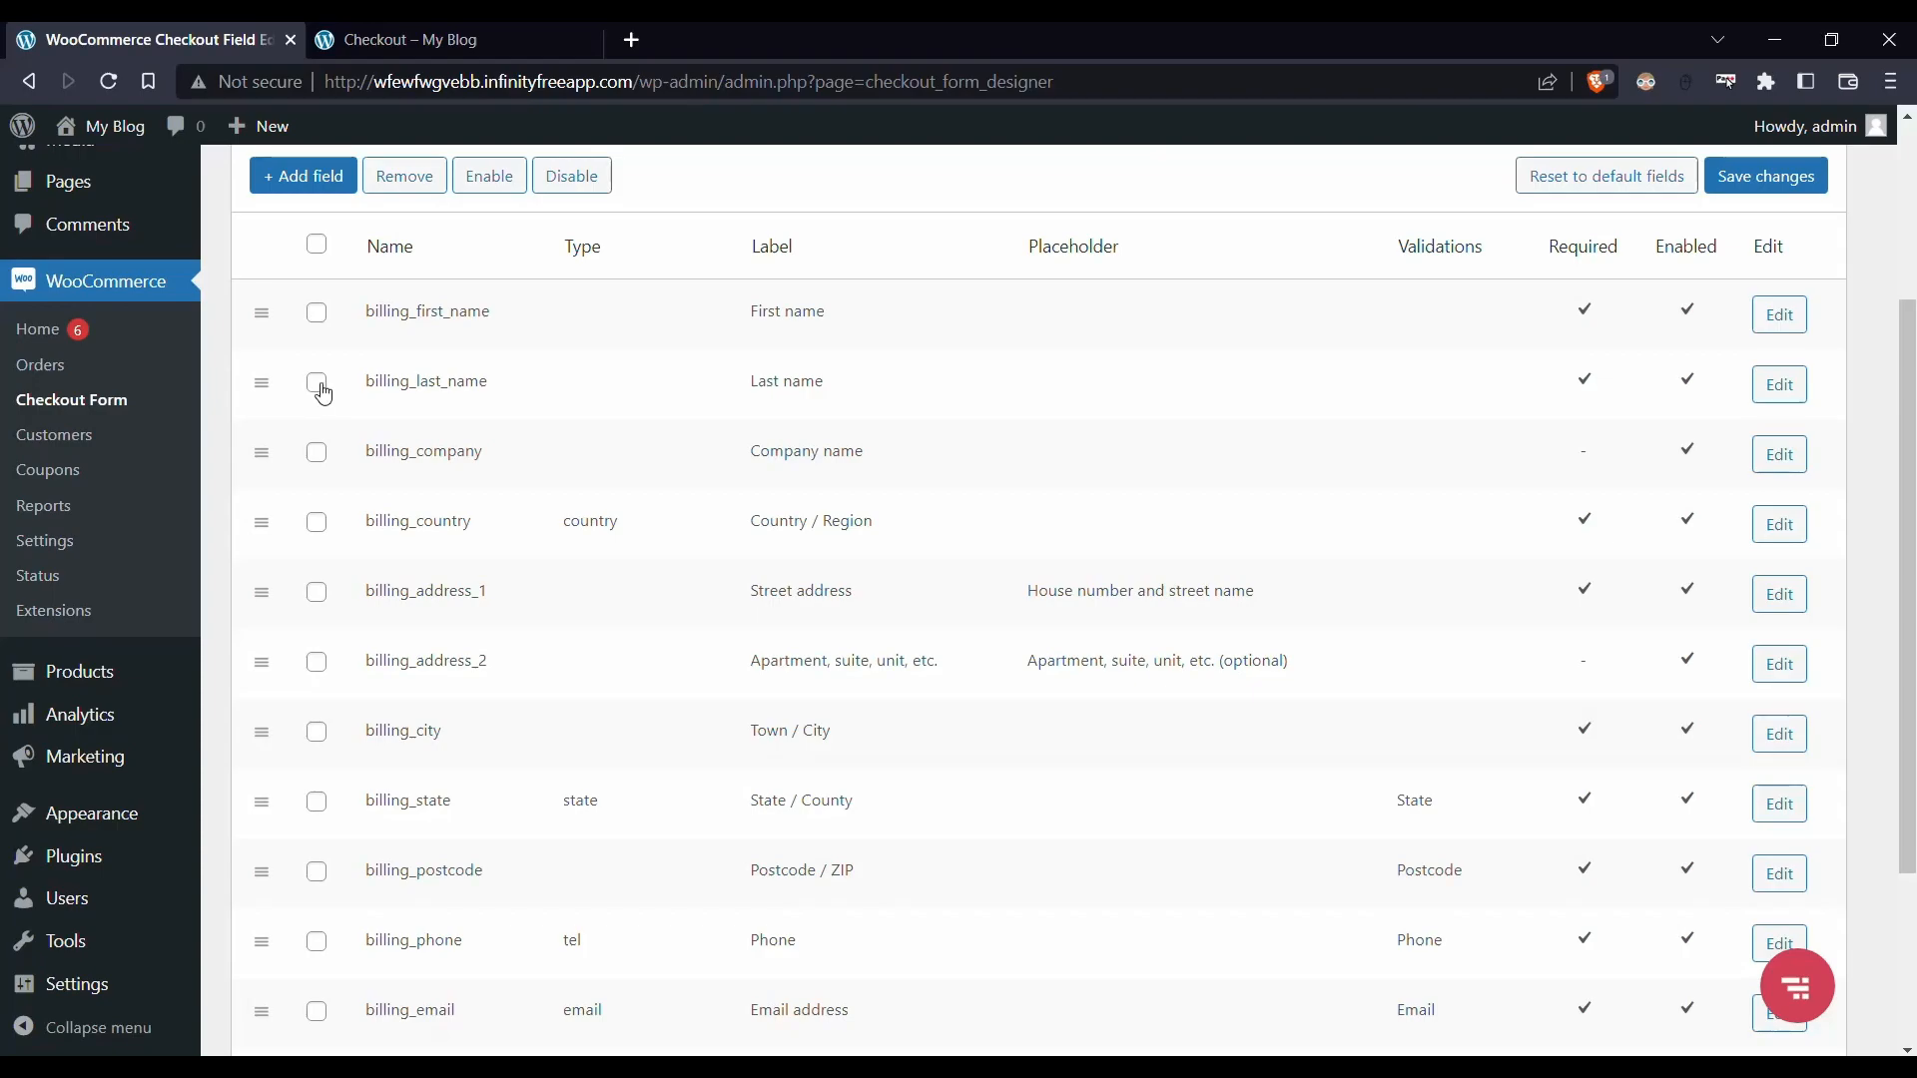
click(314, 456)
click(316, 525)
click(317, 594)
click(319, 662)
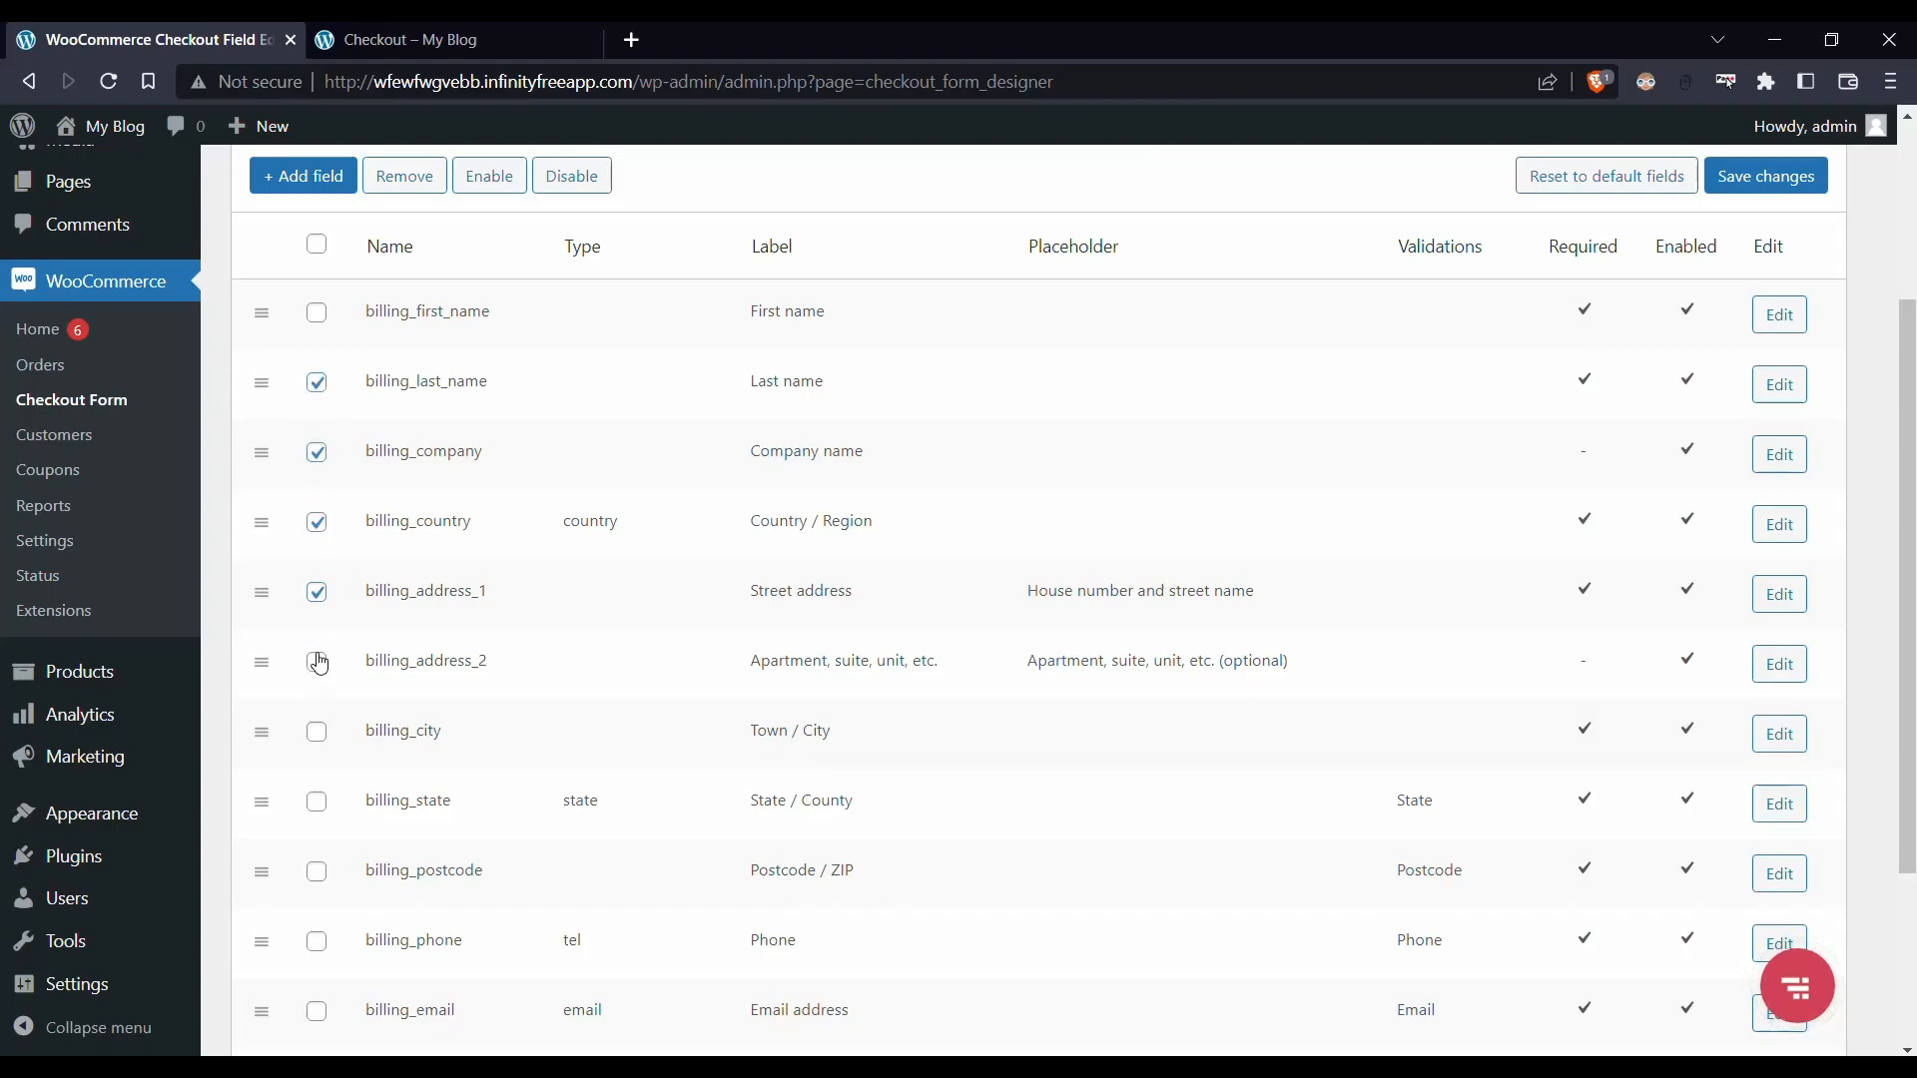
click(316, 523)
scroll(329, 529, down, 3)
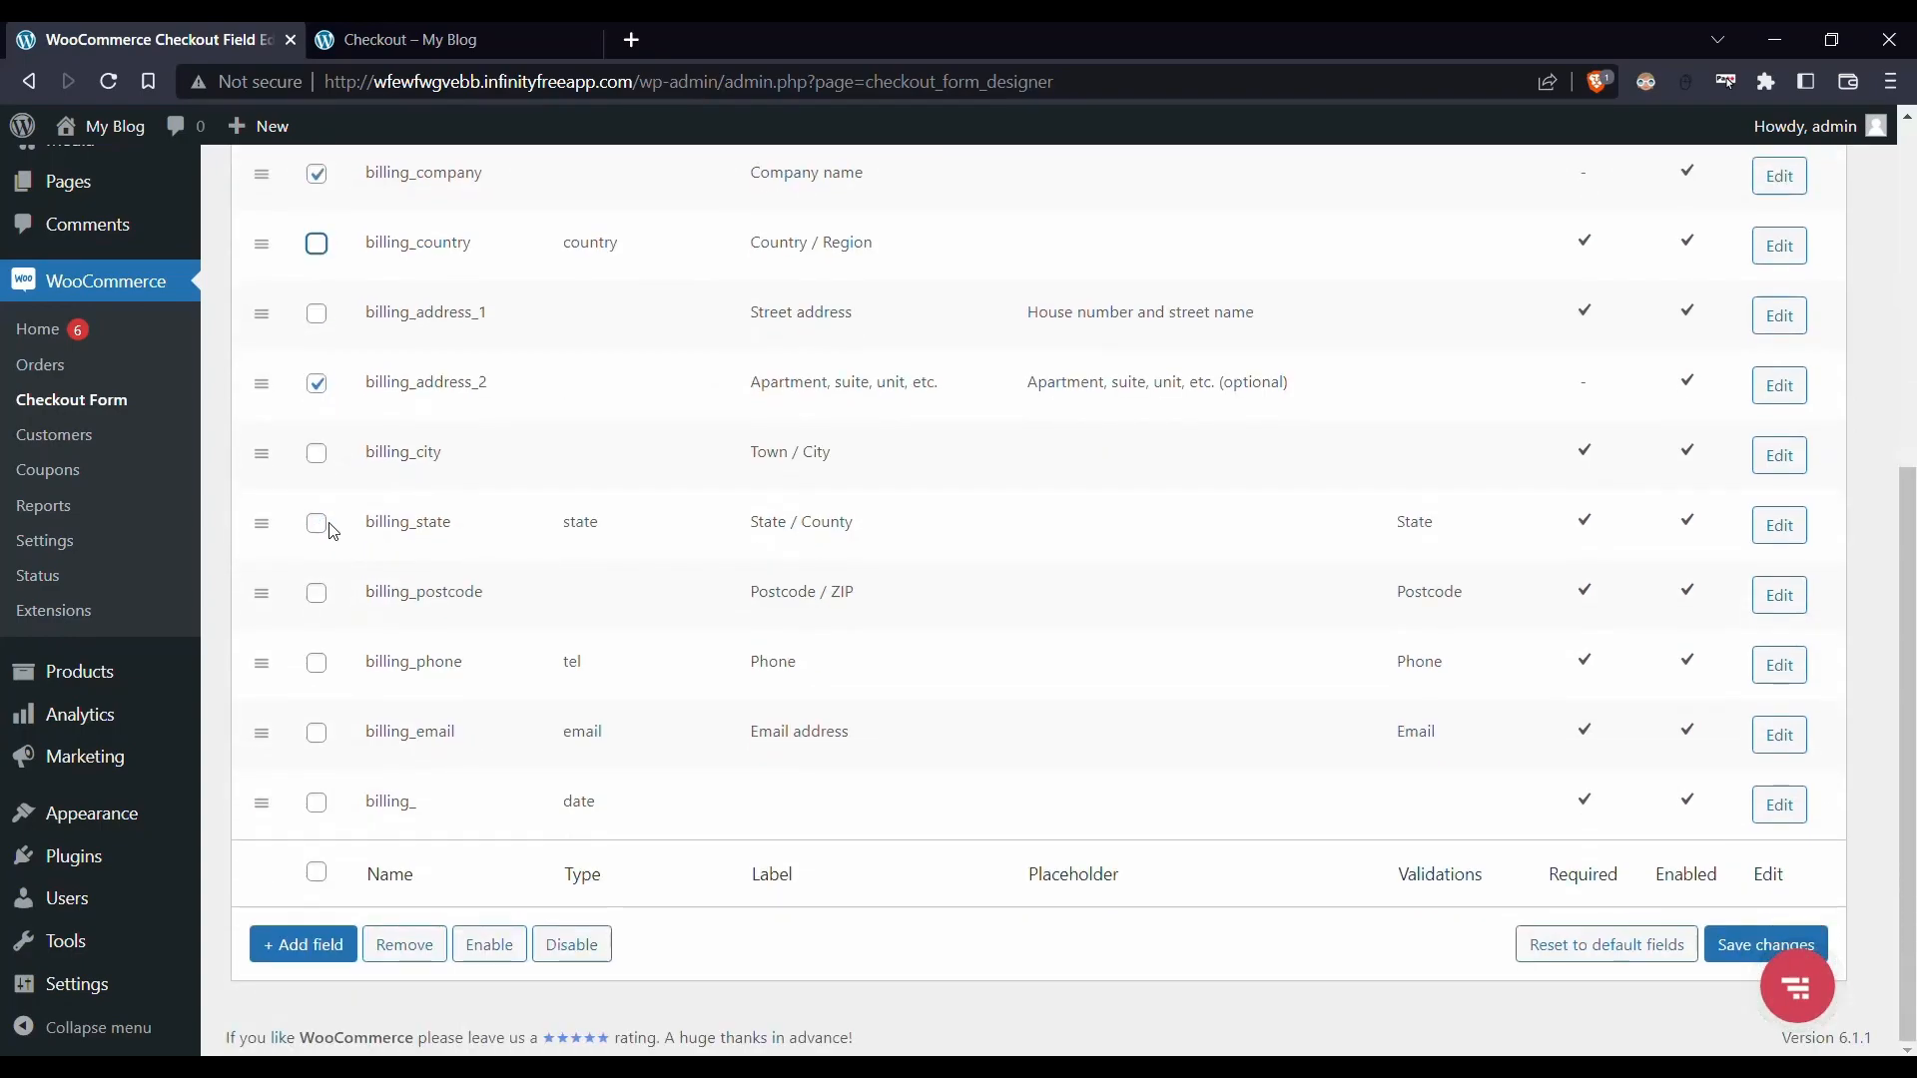
click(317, 455)
click(318, 595)
click(318, 665)
click(317, 803)
scroll(1643, 565, up, 6)
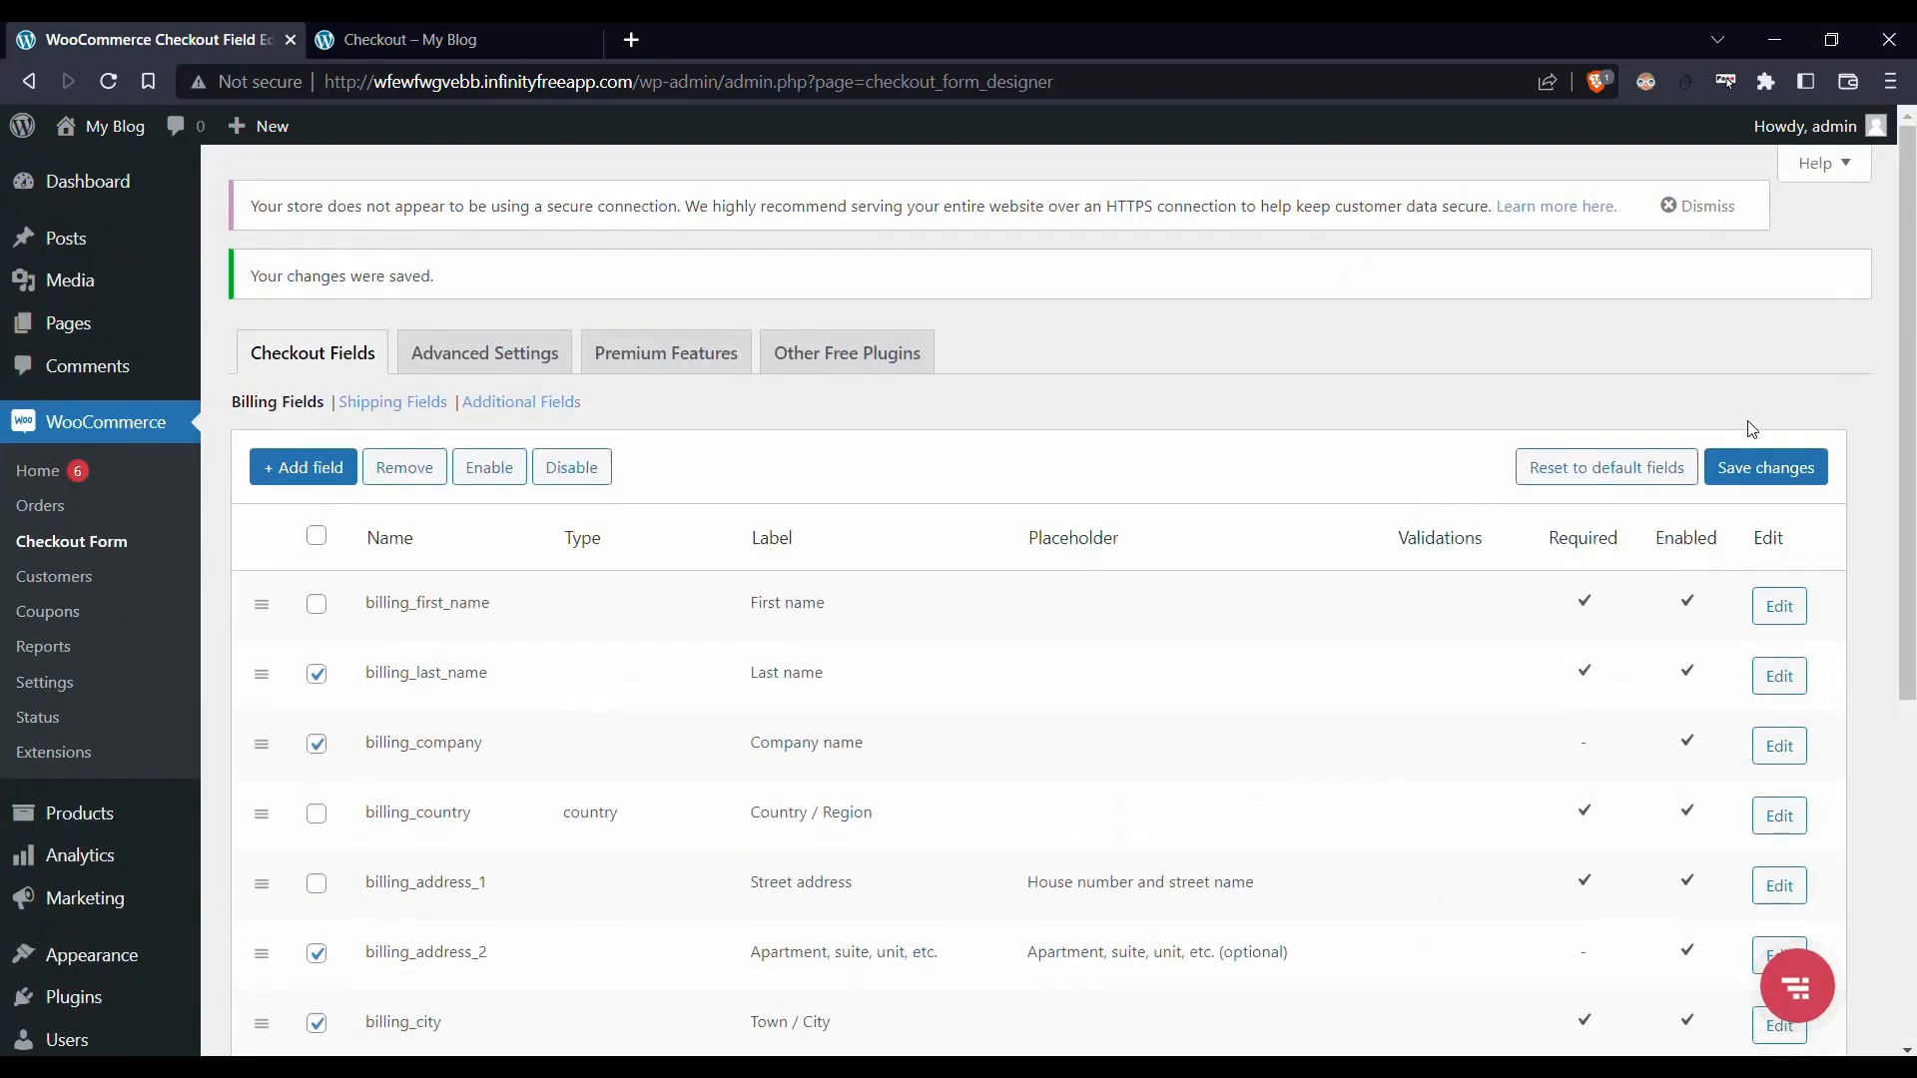
click(1750, 464)
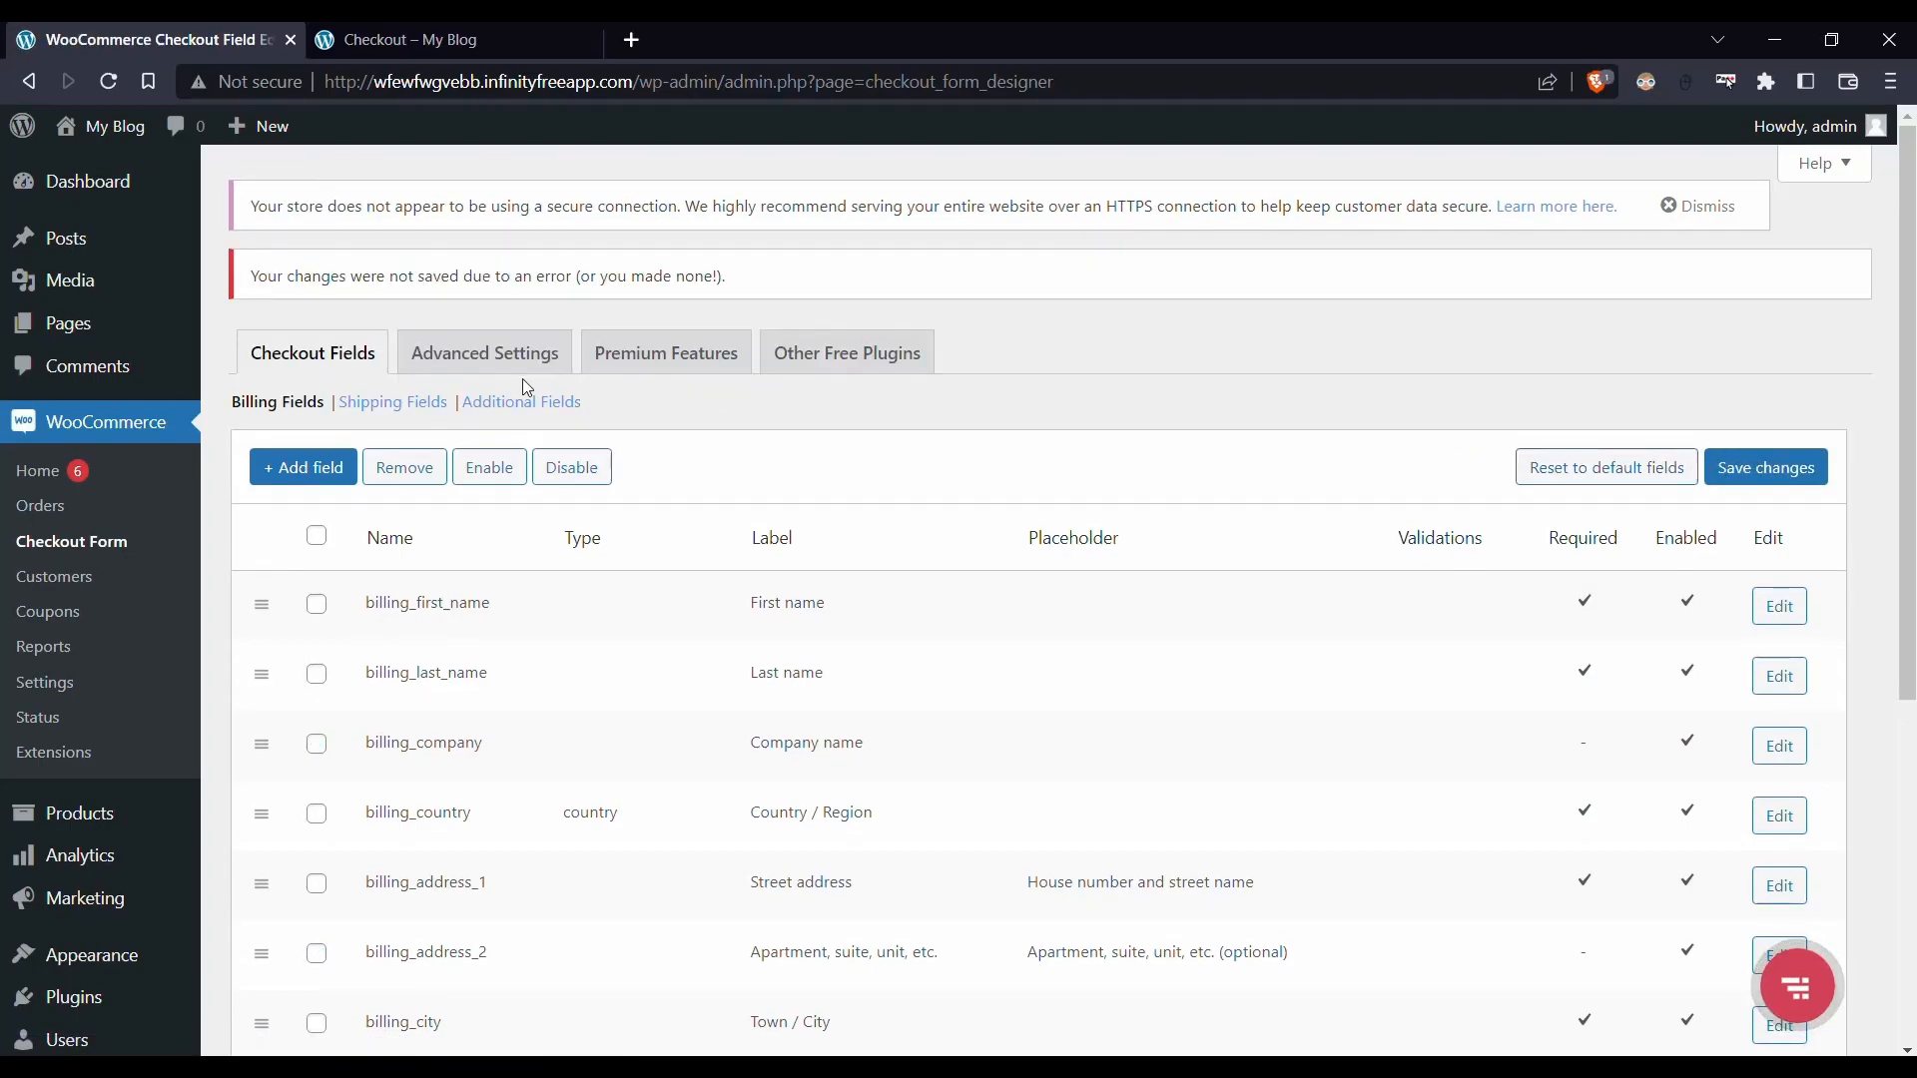
Remove the last name, company, country, address 2, city, postcode and phone billing fields, and save the changes
scroll(419, 419, down, 6)
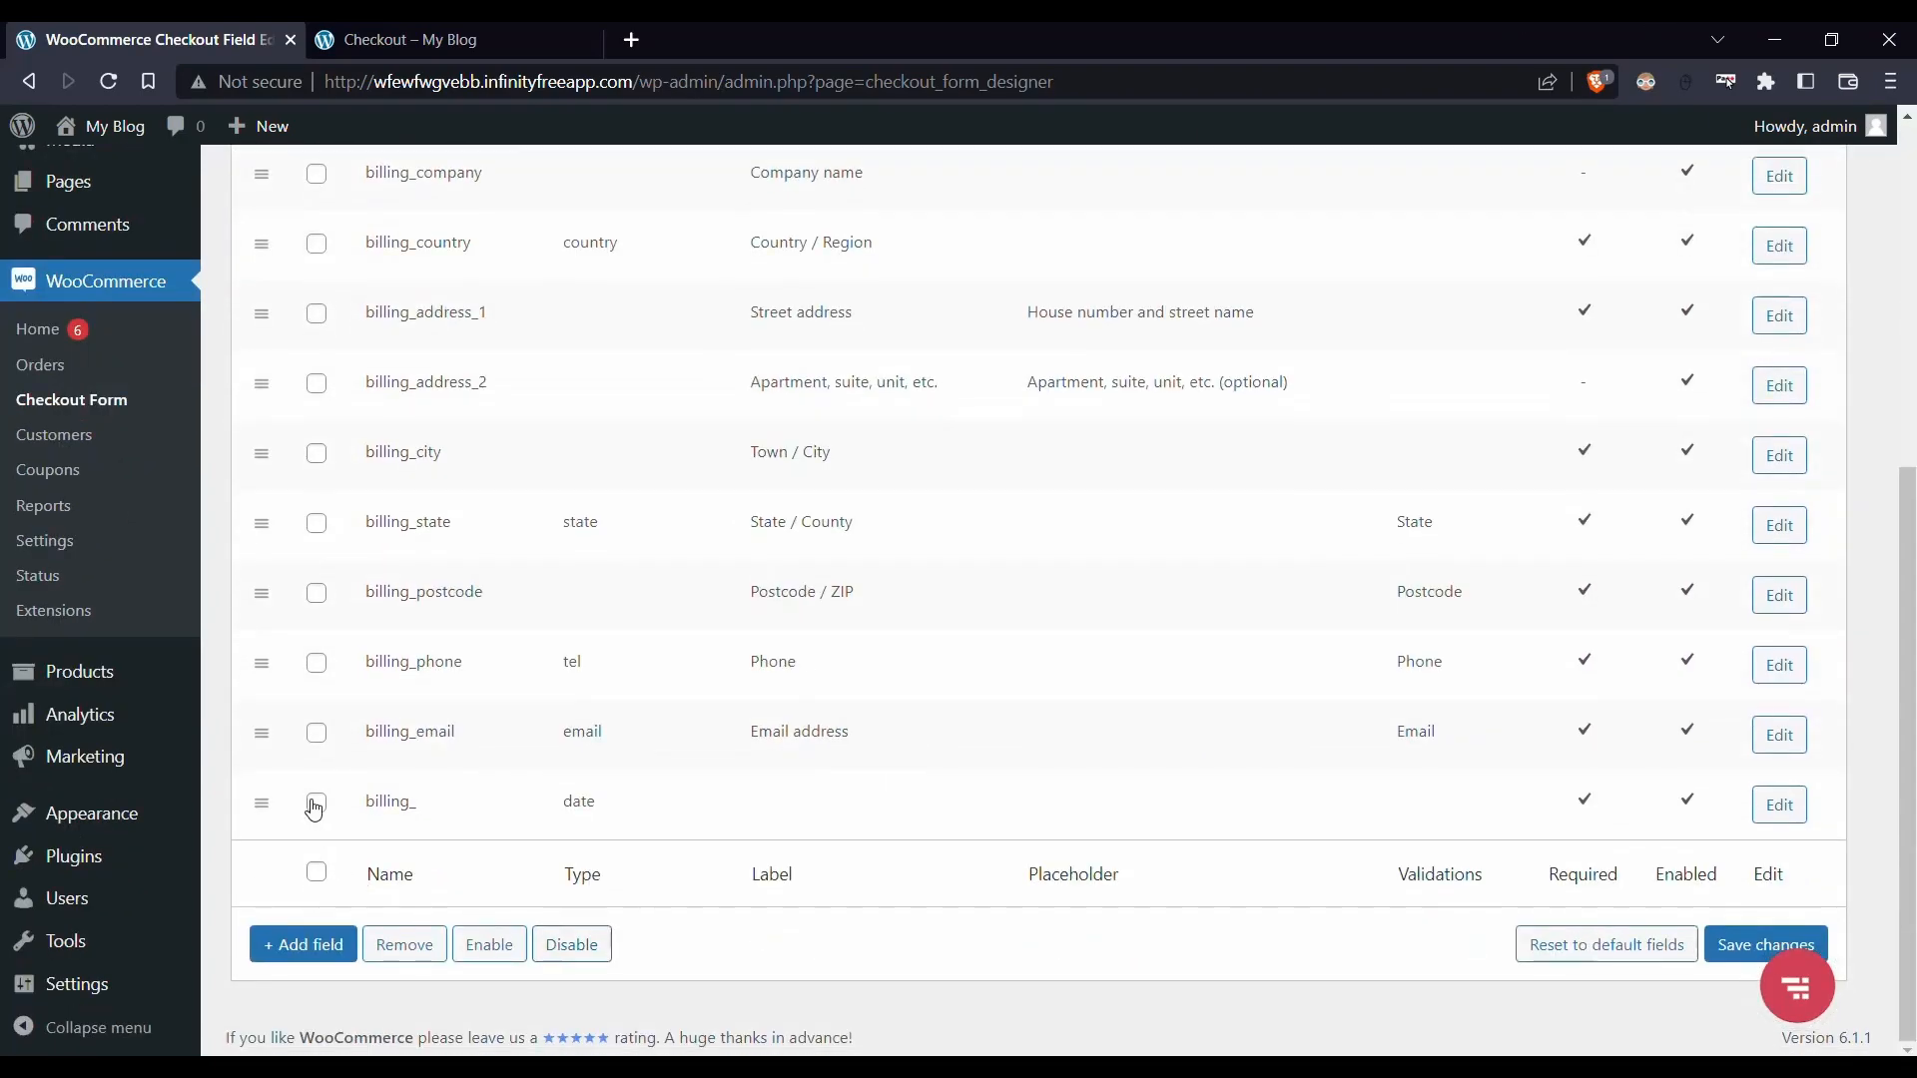
click(317, 663)
click(316, 593)
scroll(316, 599, up, 3)
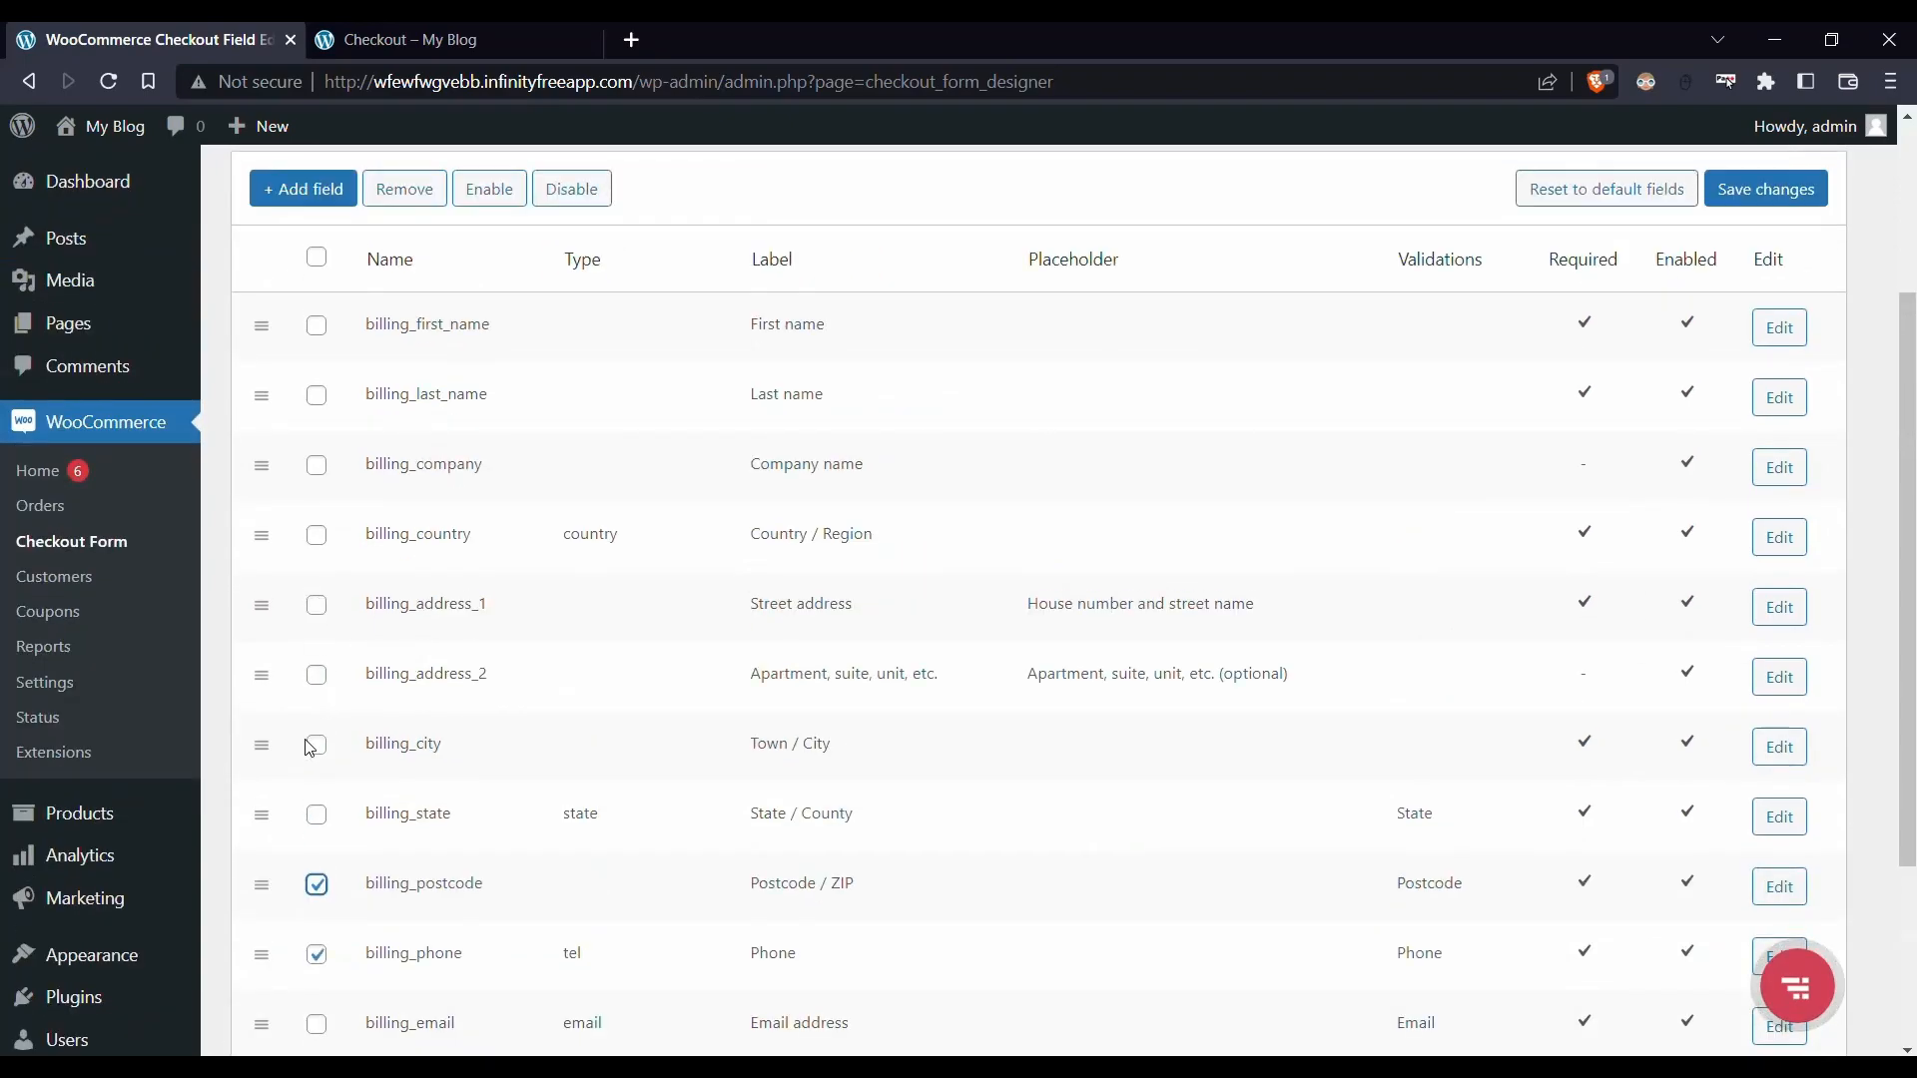
click(317, 749)
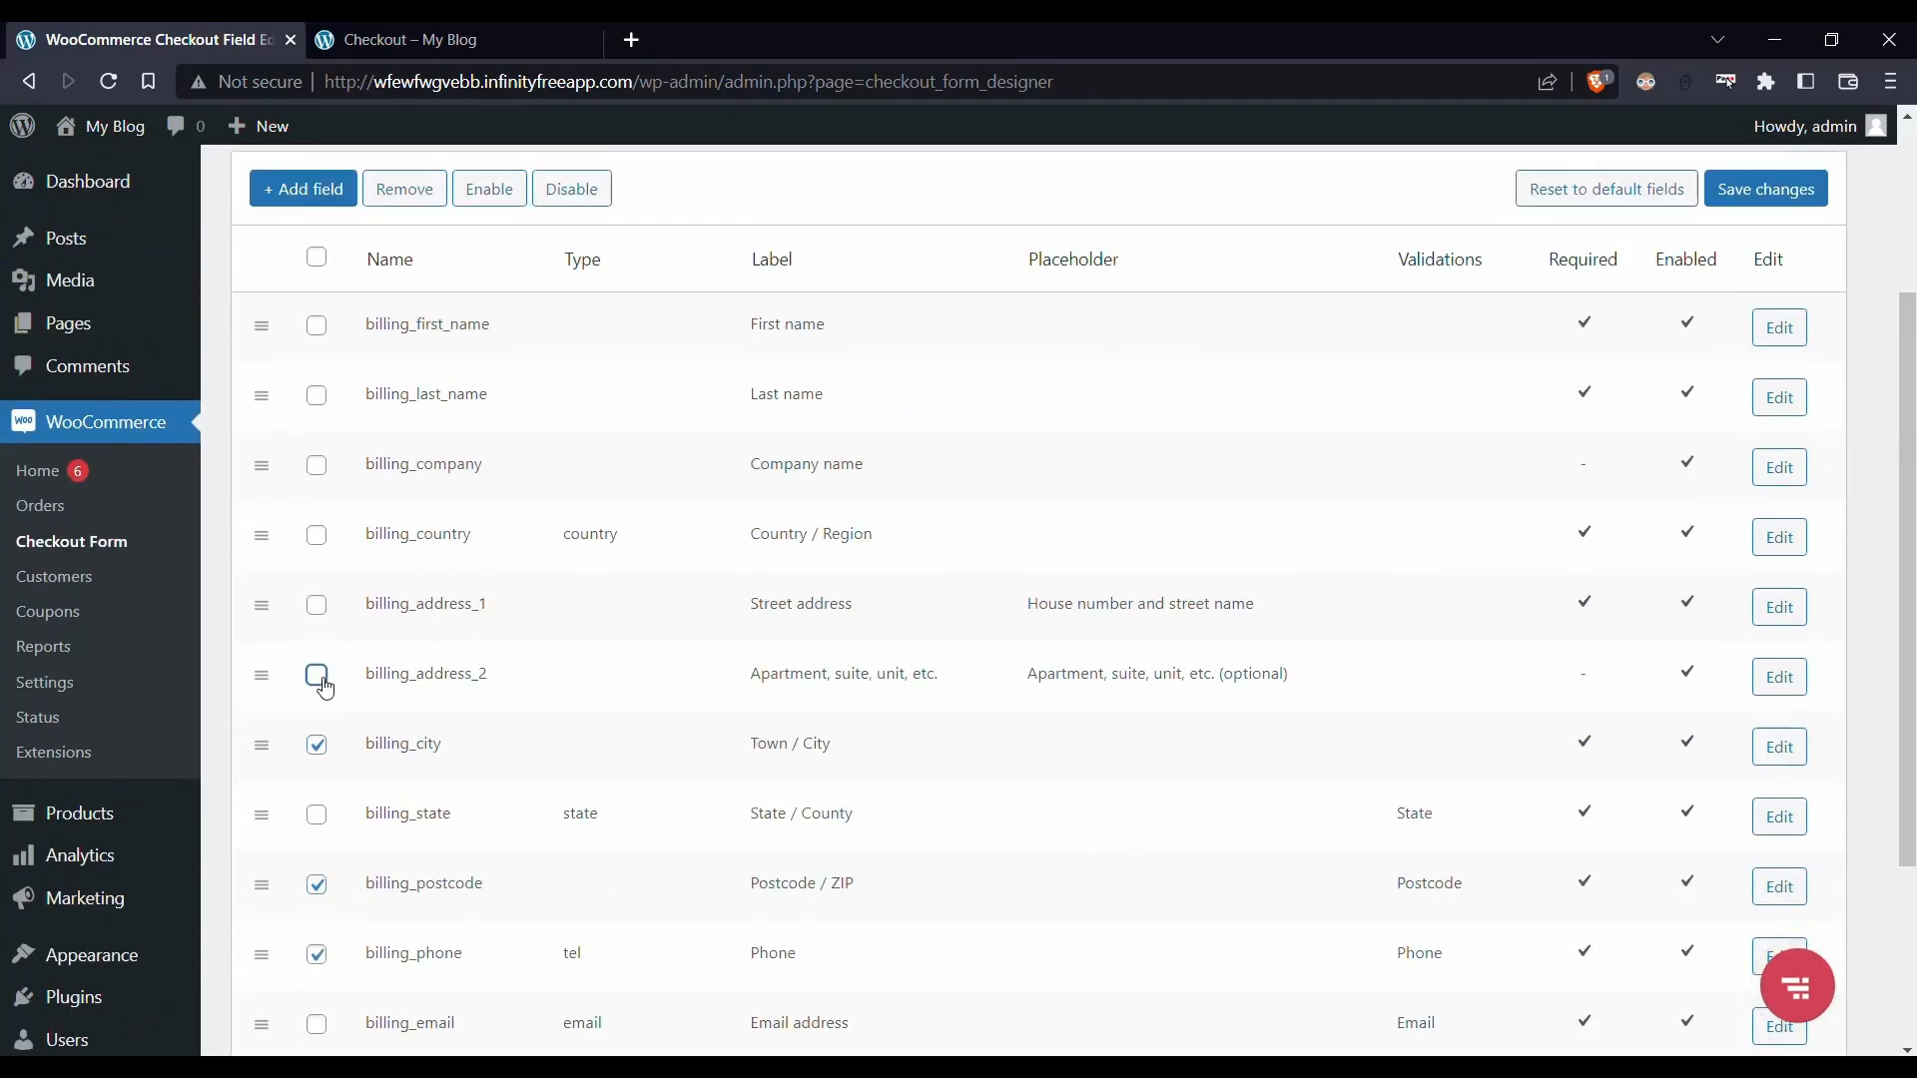
click(317, 535)
scroll(322, 552, up, 3)
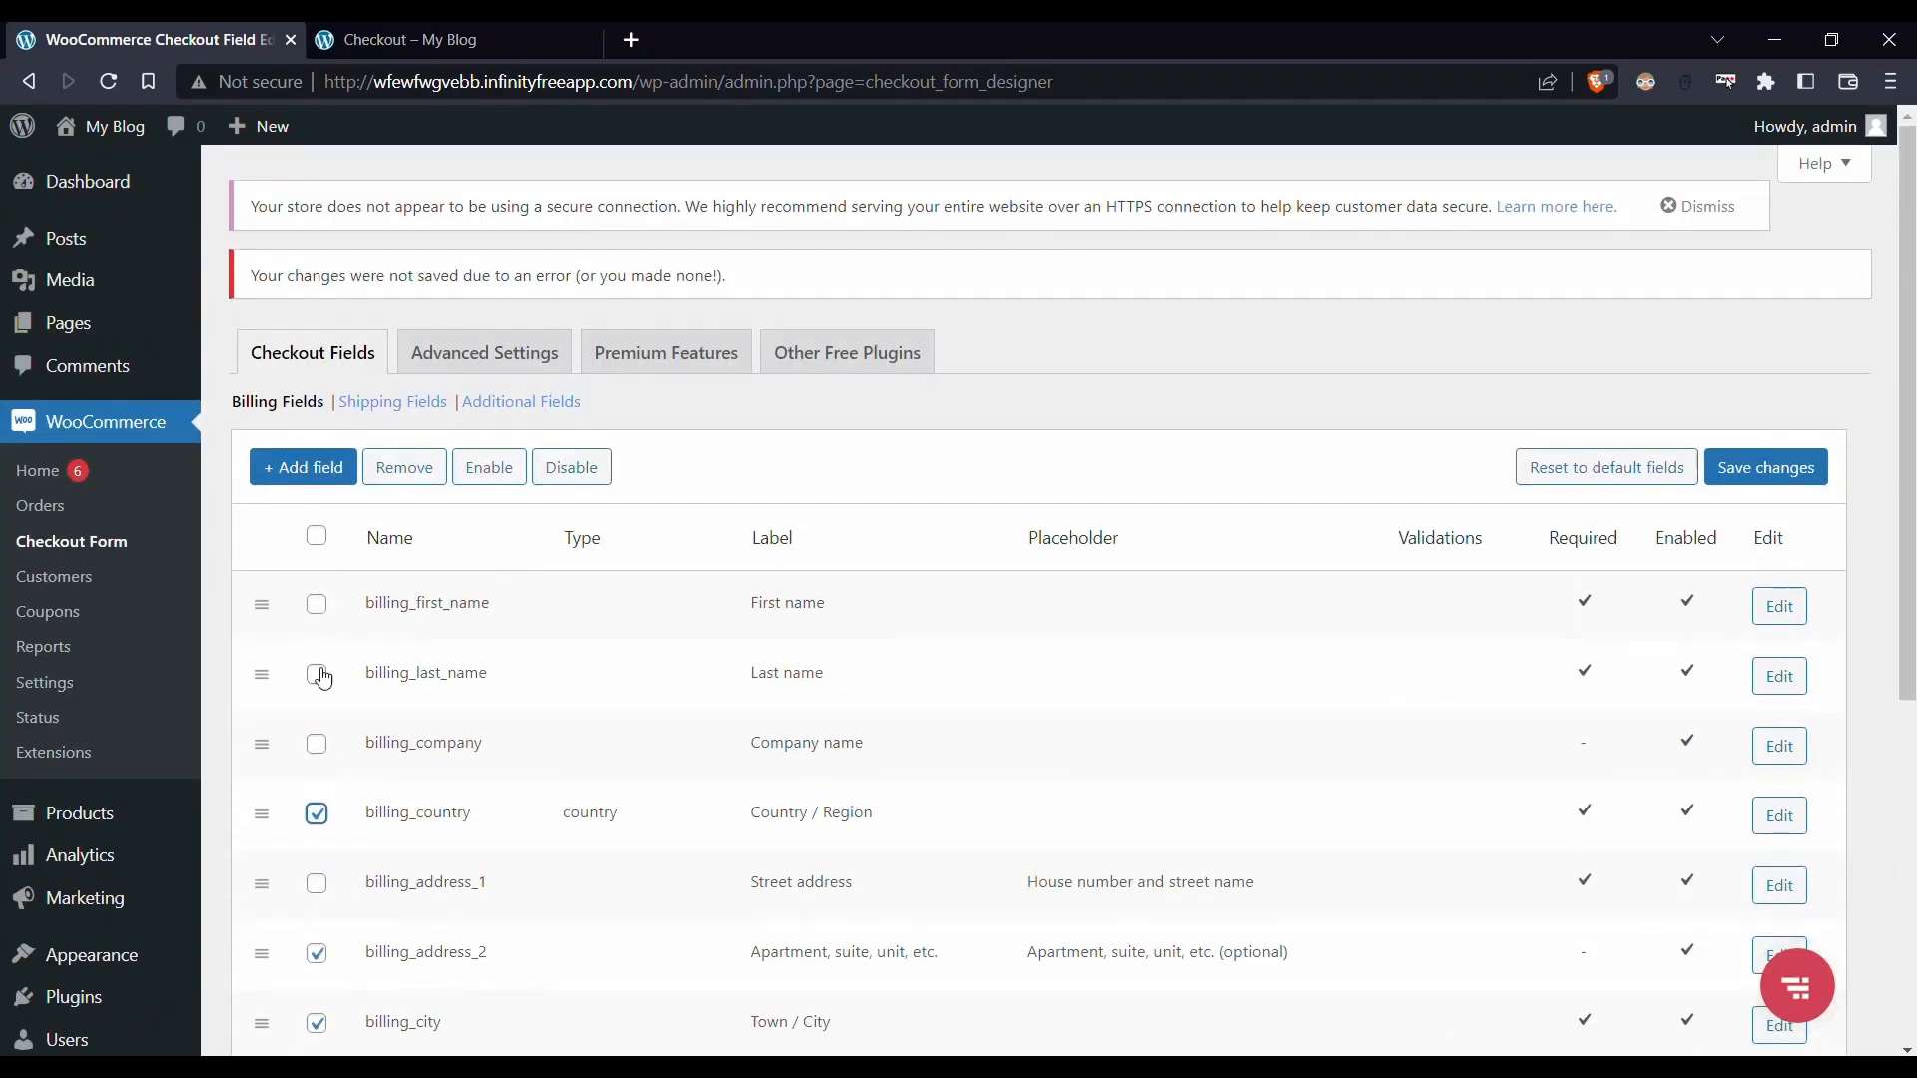
click(318, 744)
click(316, 673)
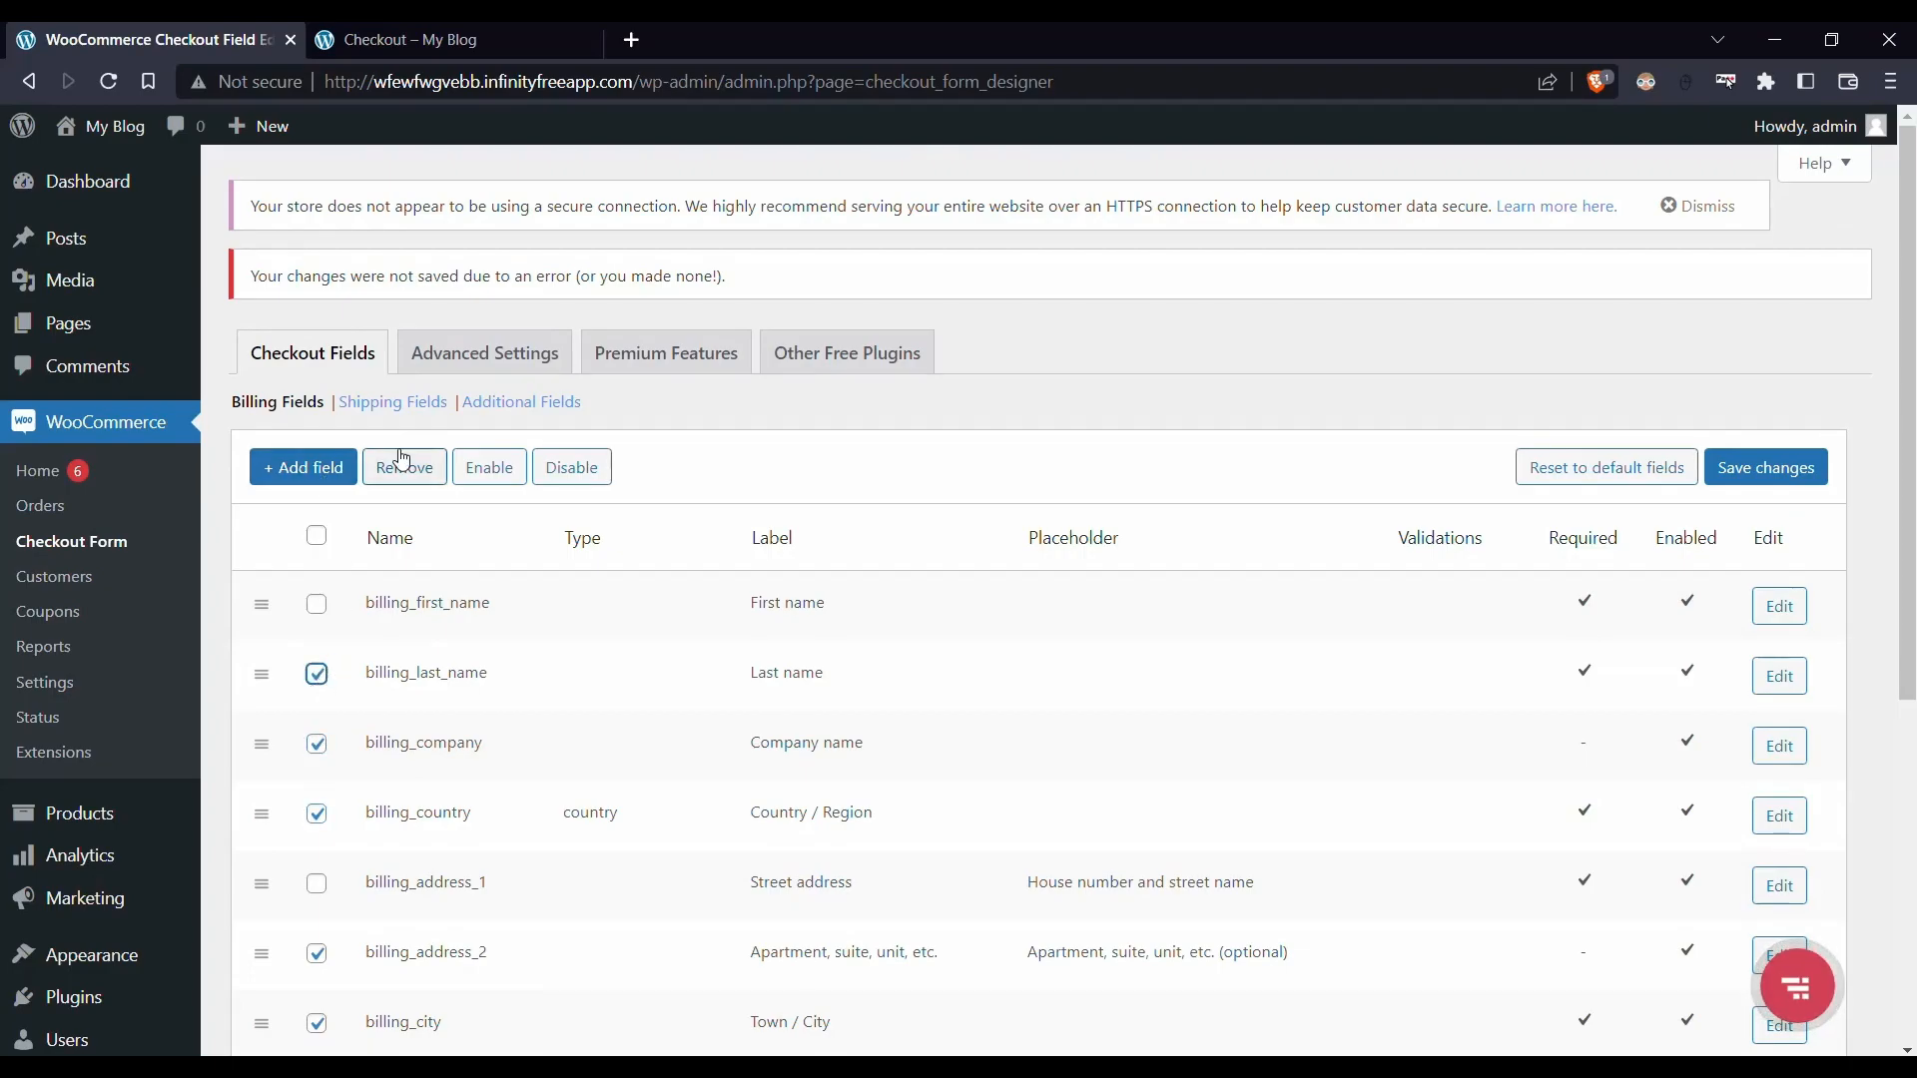
click(418, 472)
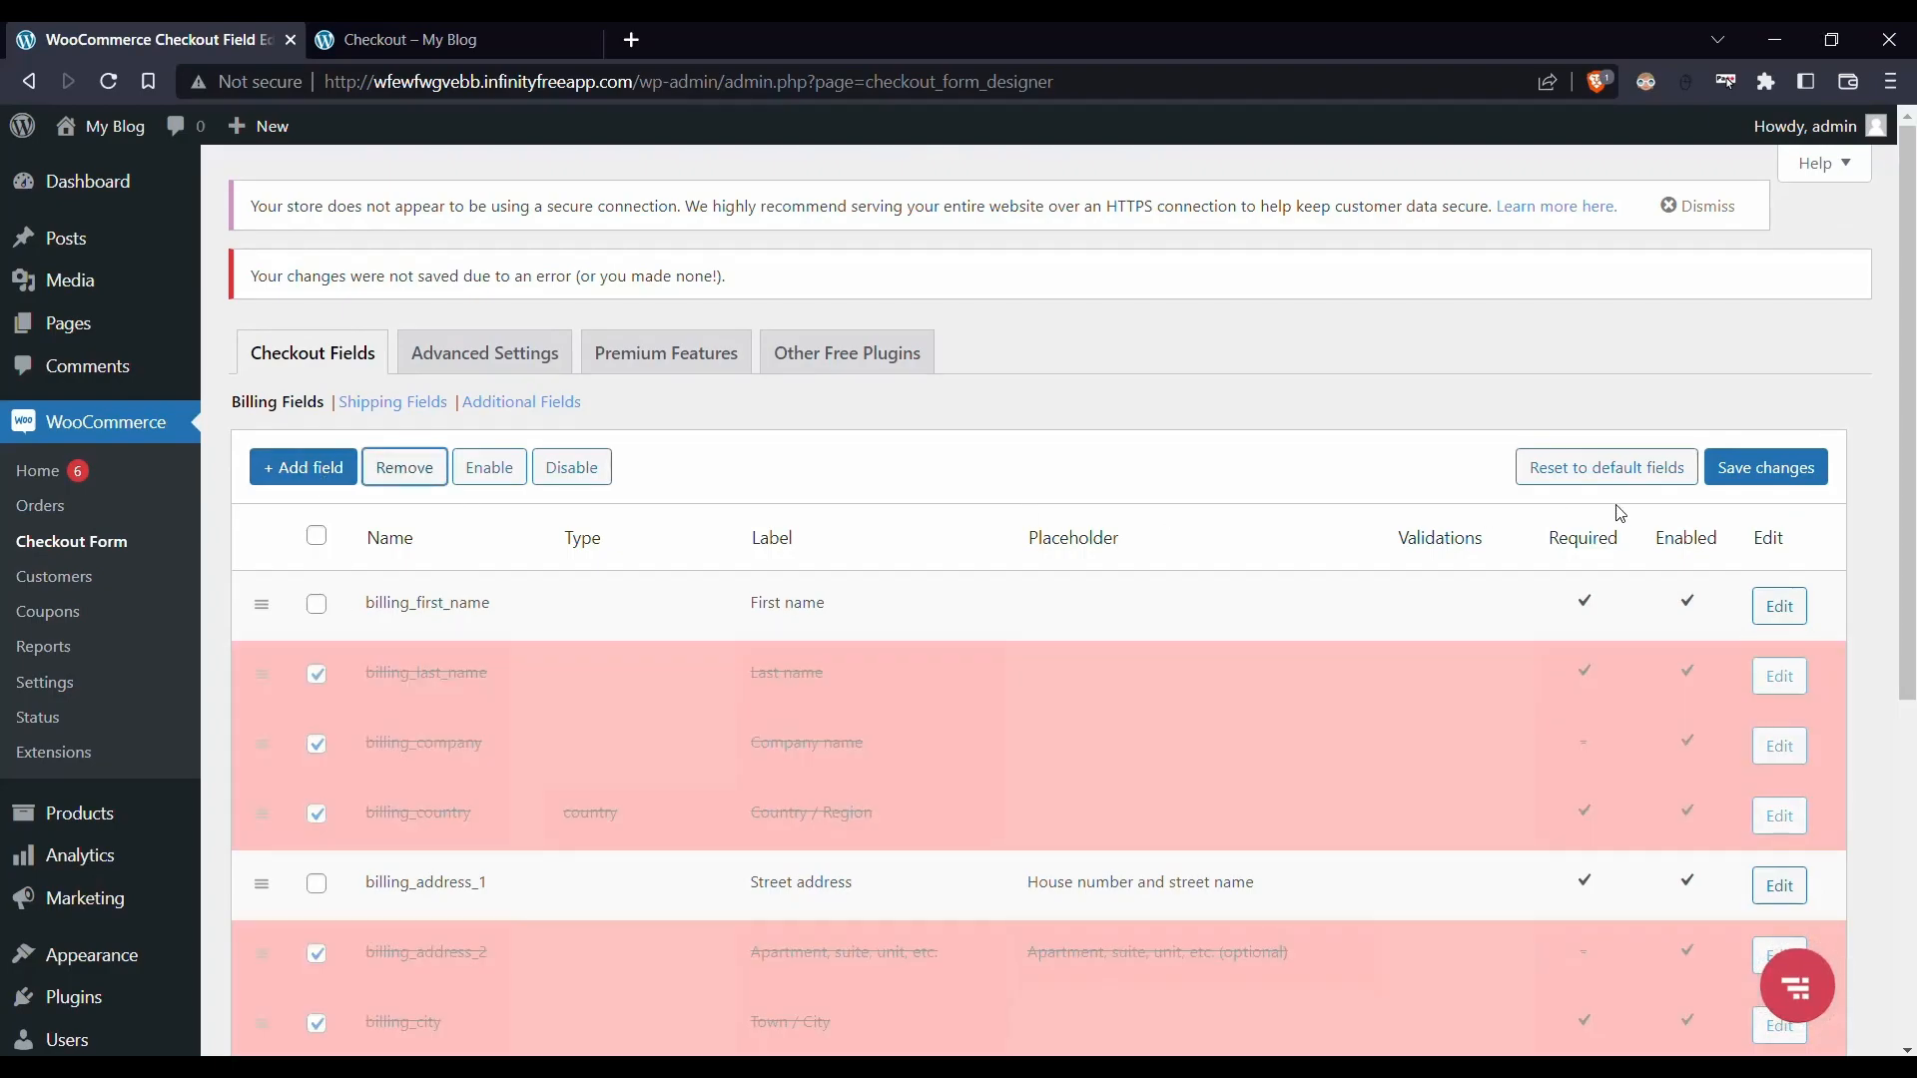
click(1745, 473)
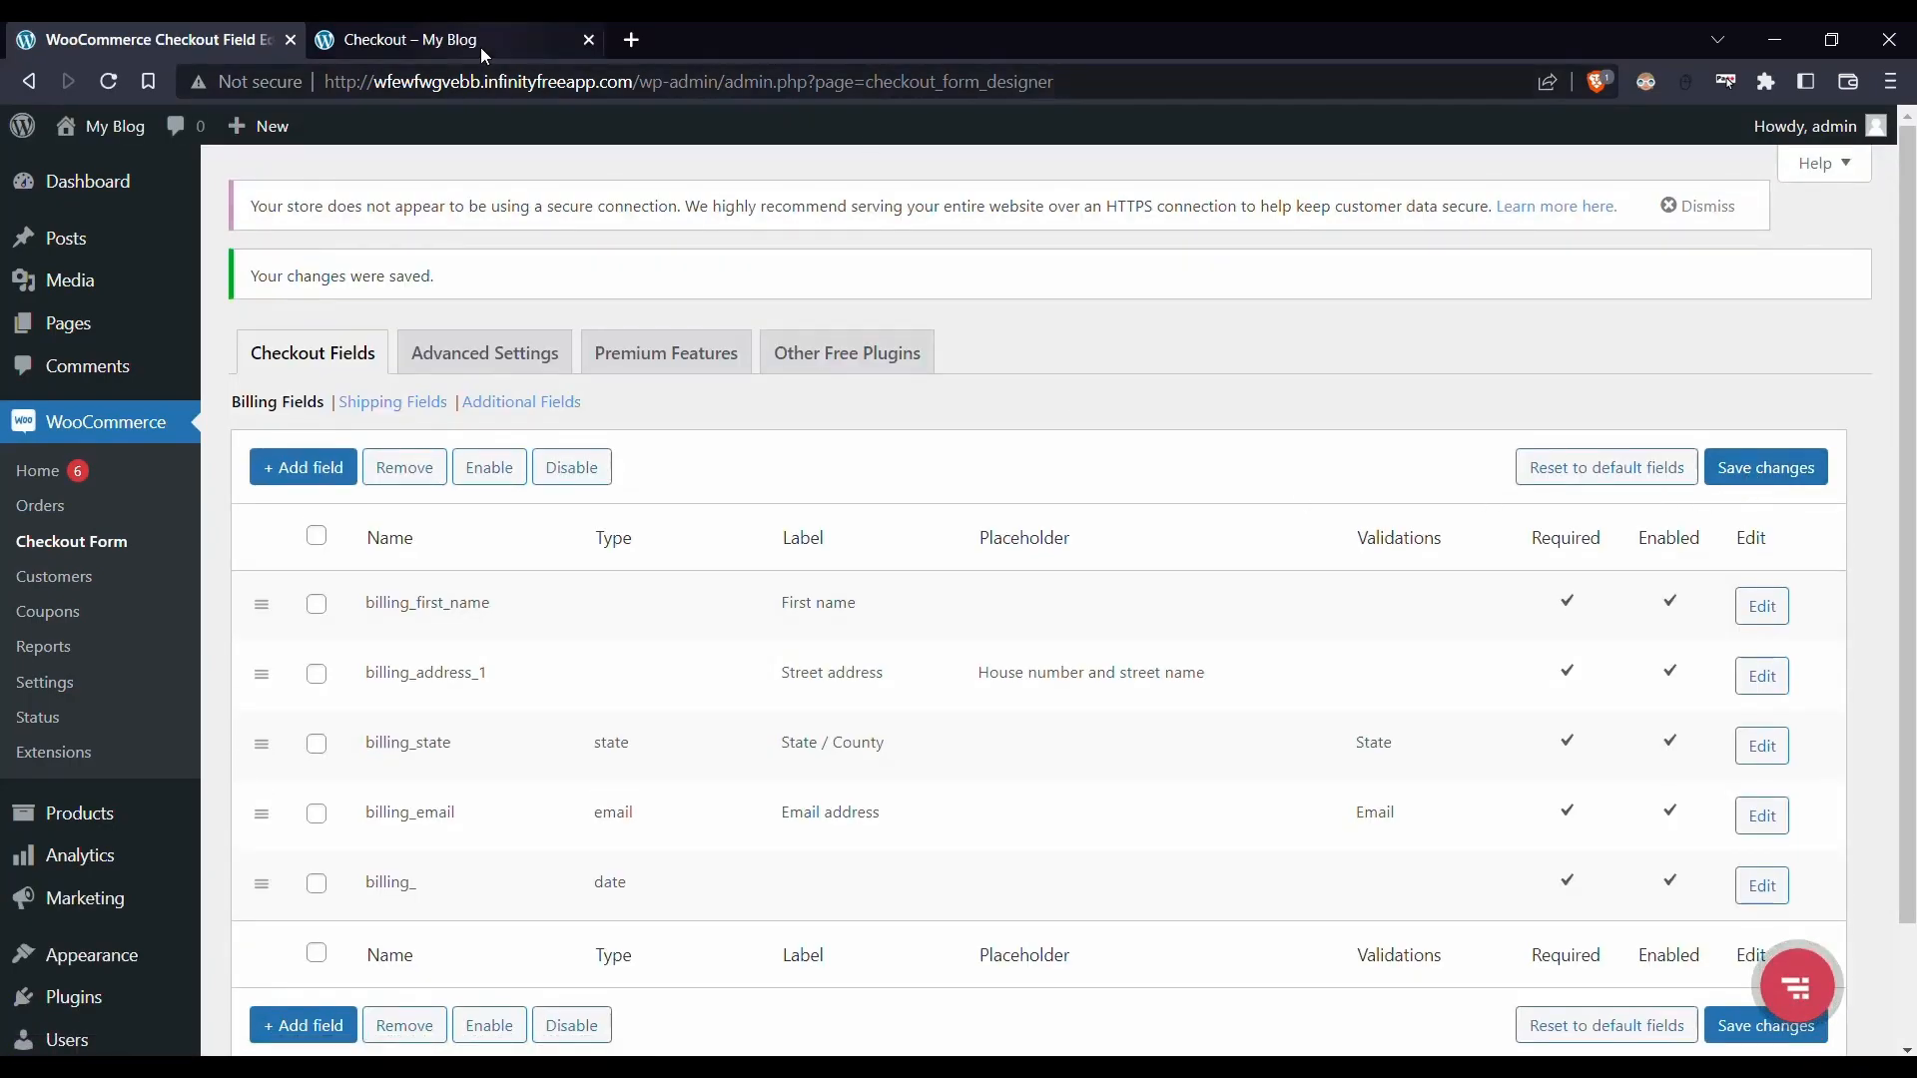
Reload the store's Checkout page and replace the prefilled e-mail address in the billing details
click(387, 37)
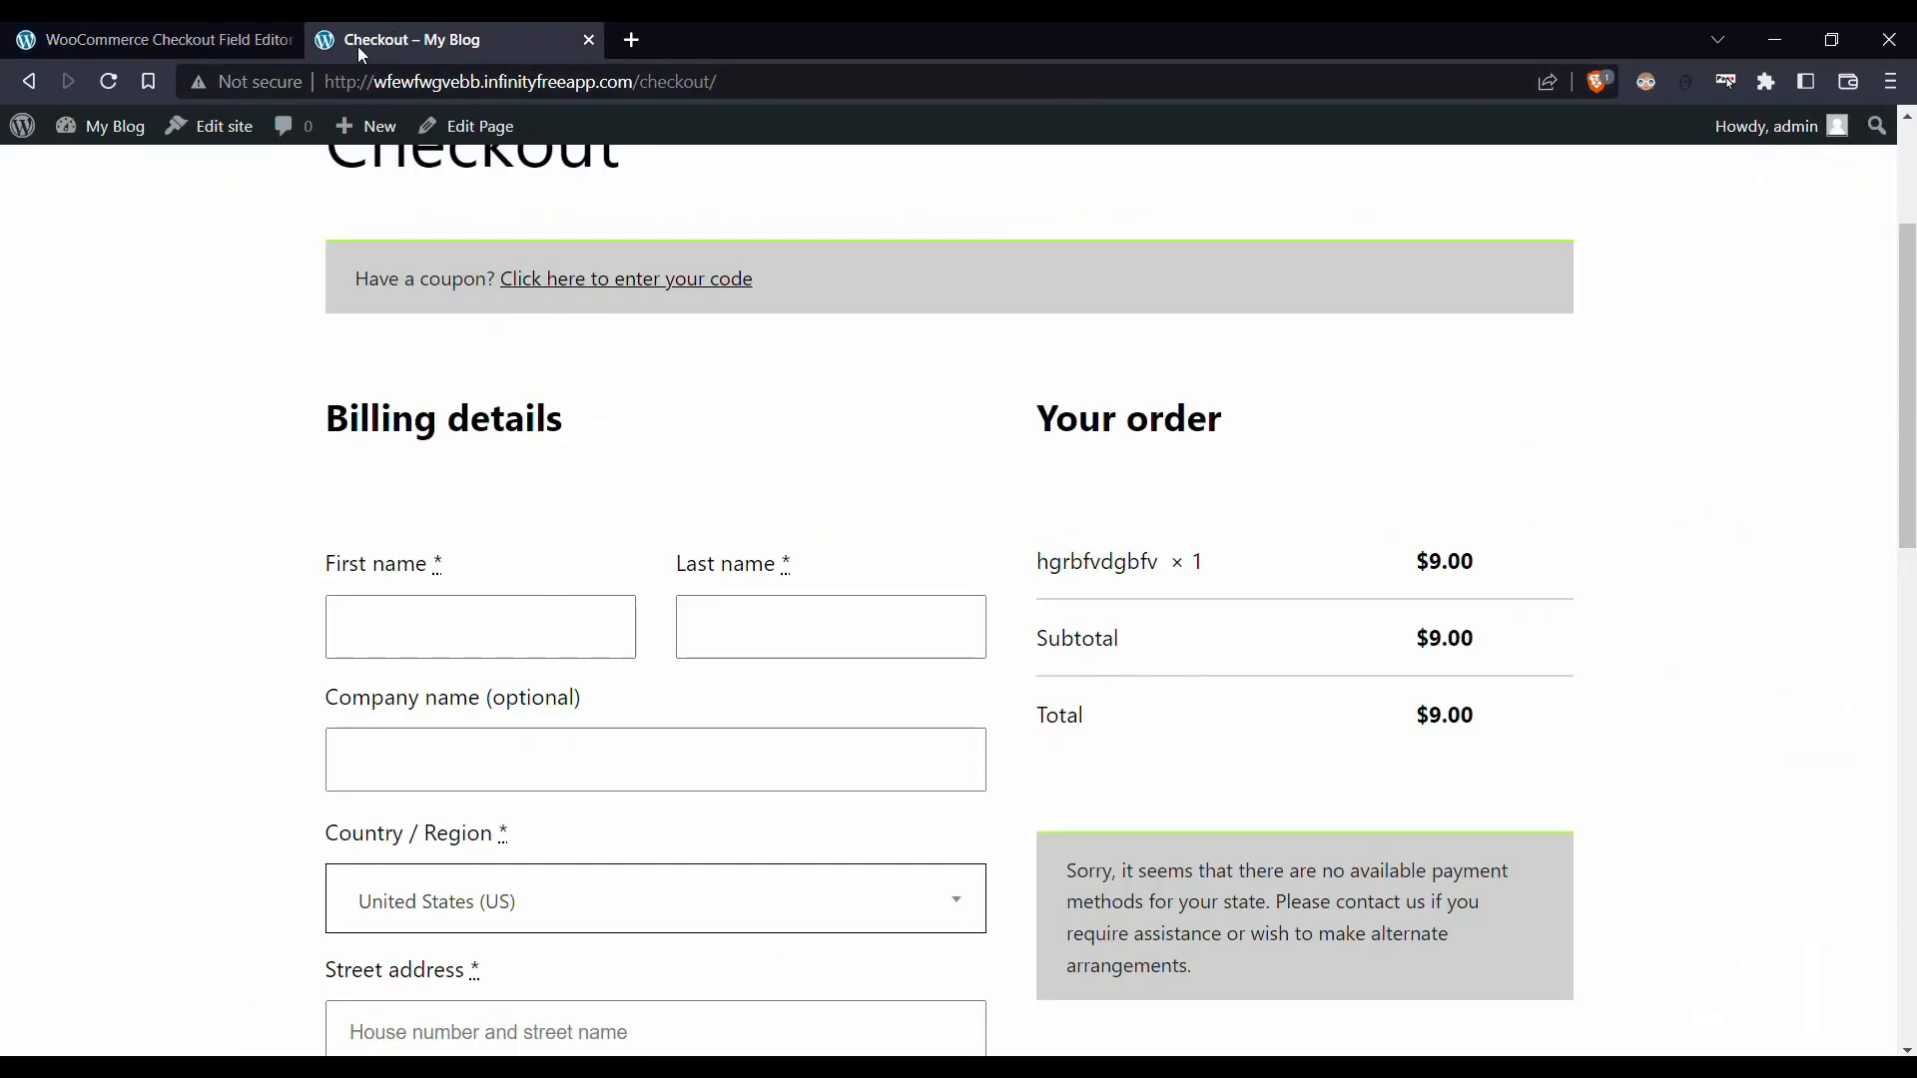
click(116, 84)
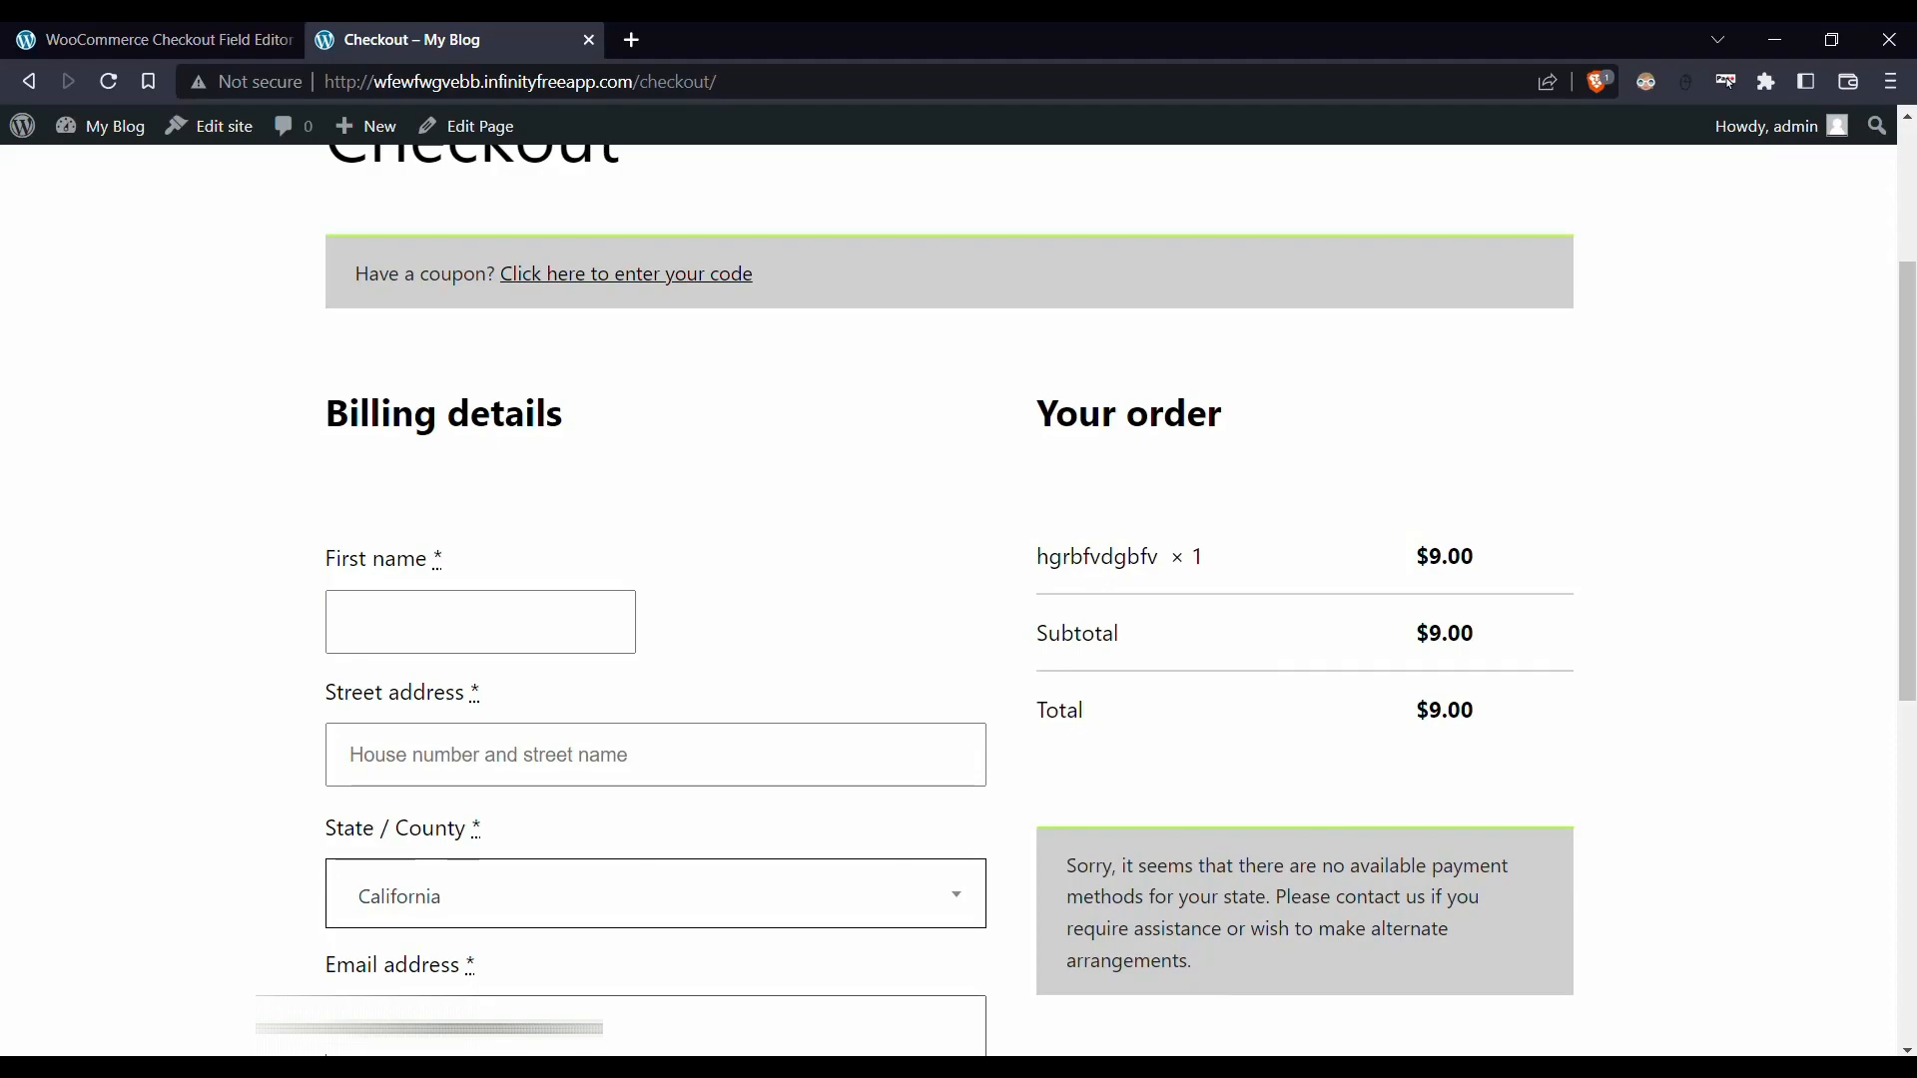
drag(596, 1028, 227, 1031)
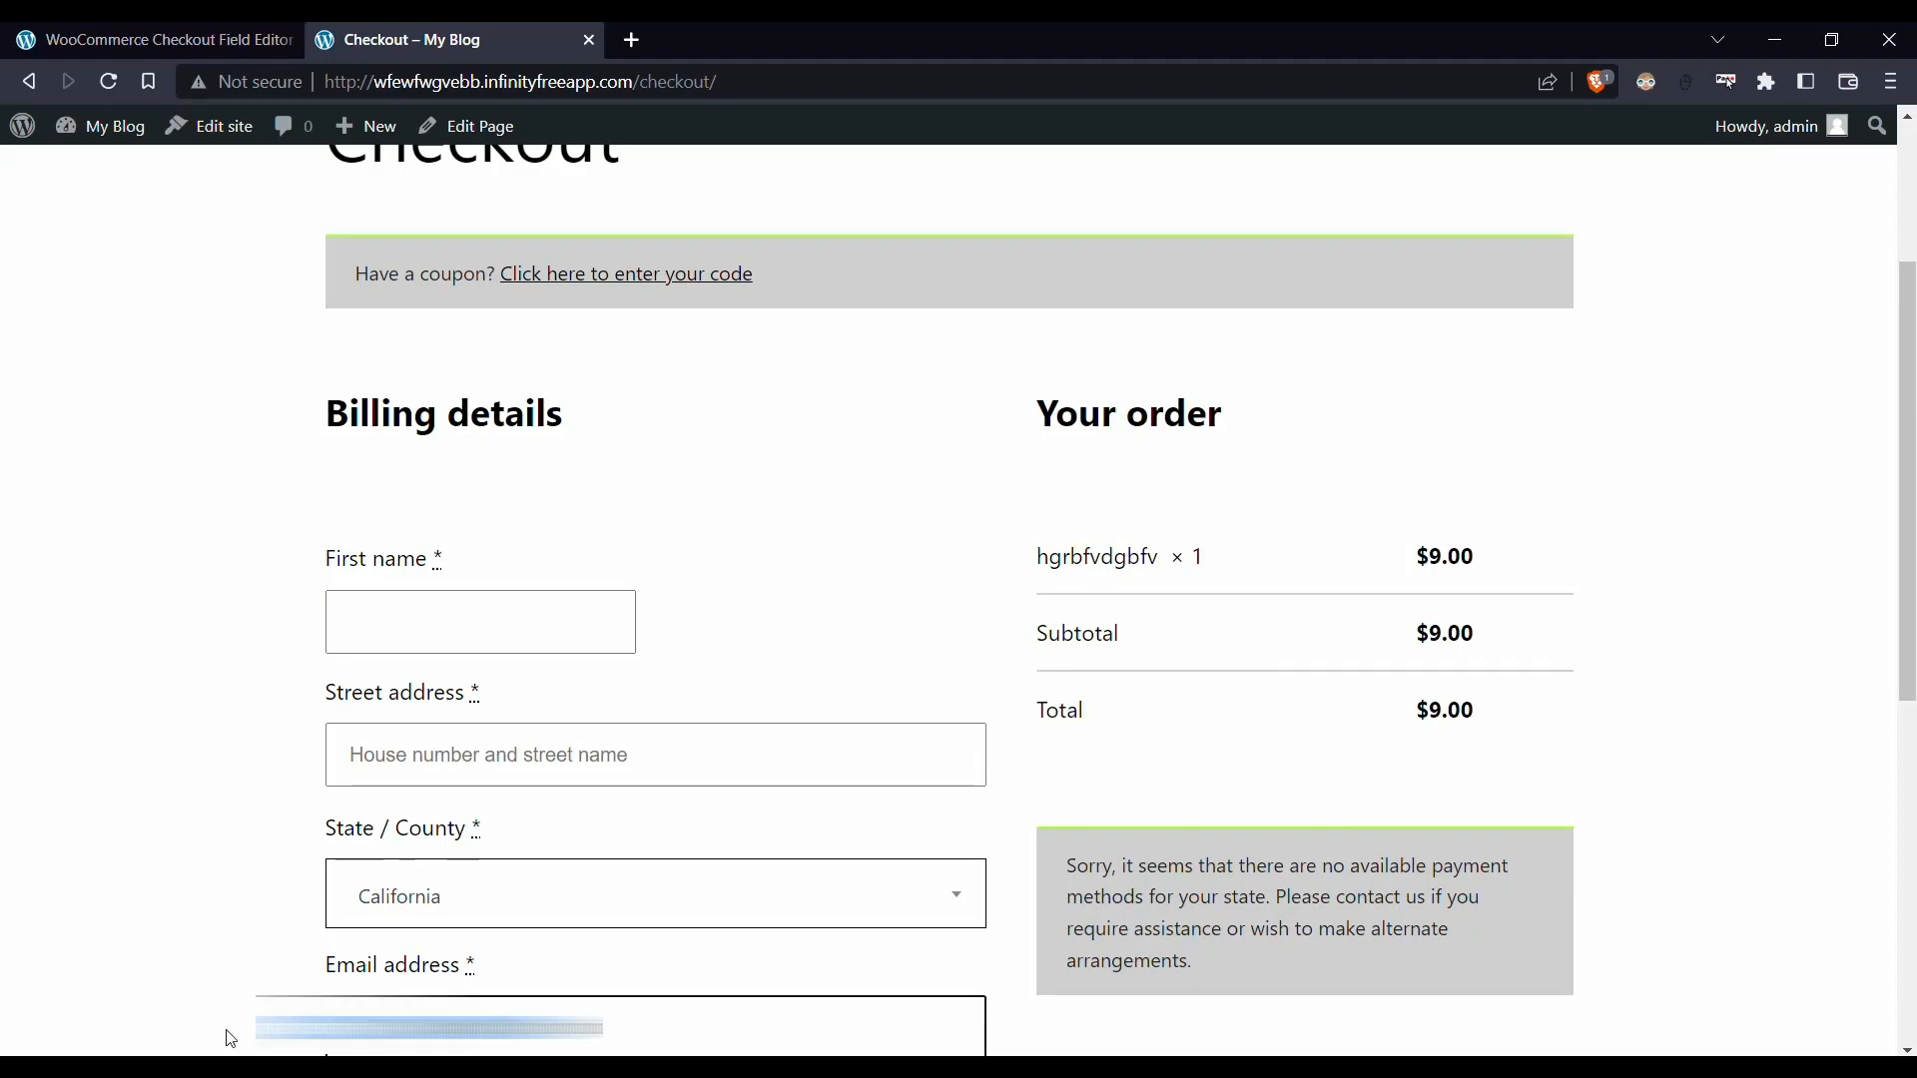
key(BackSpace)
click(280, 664)
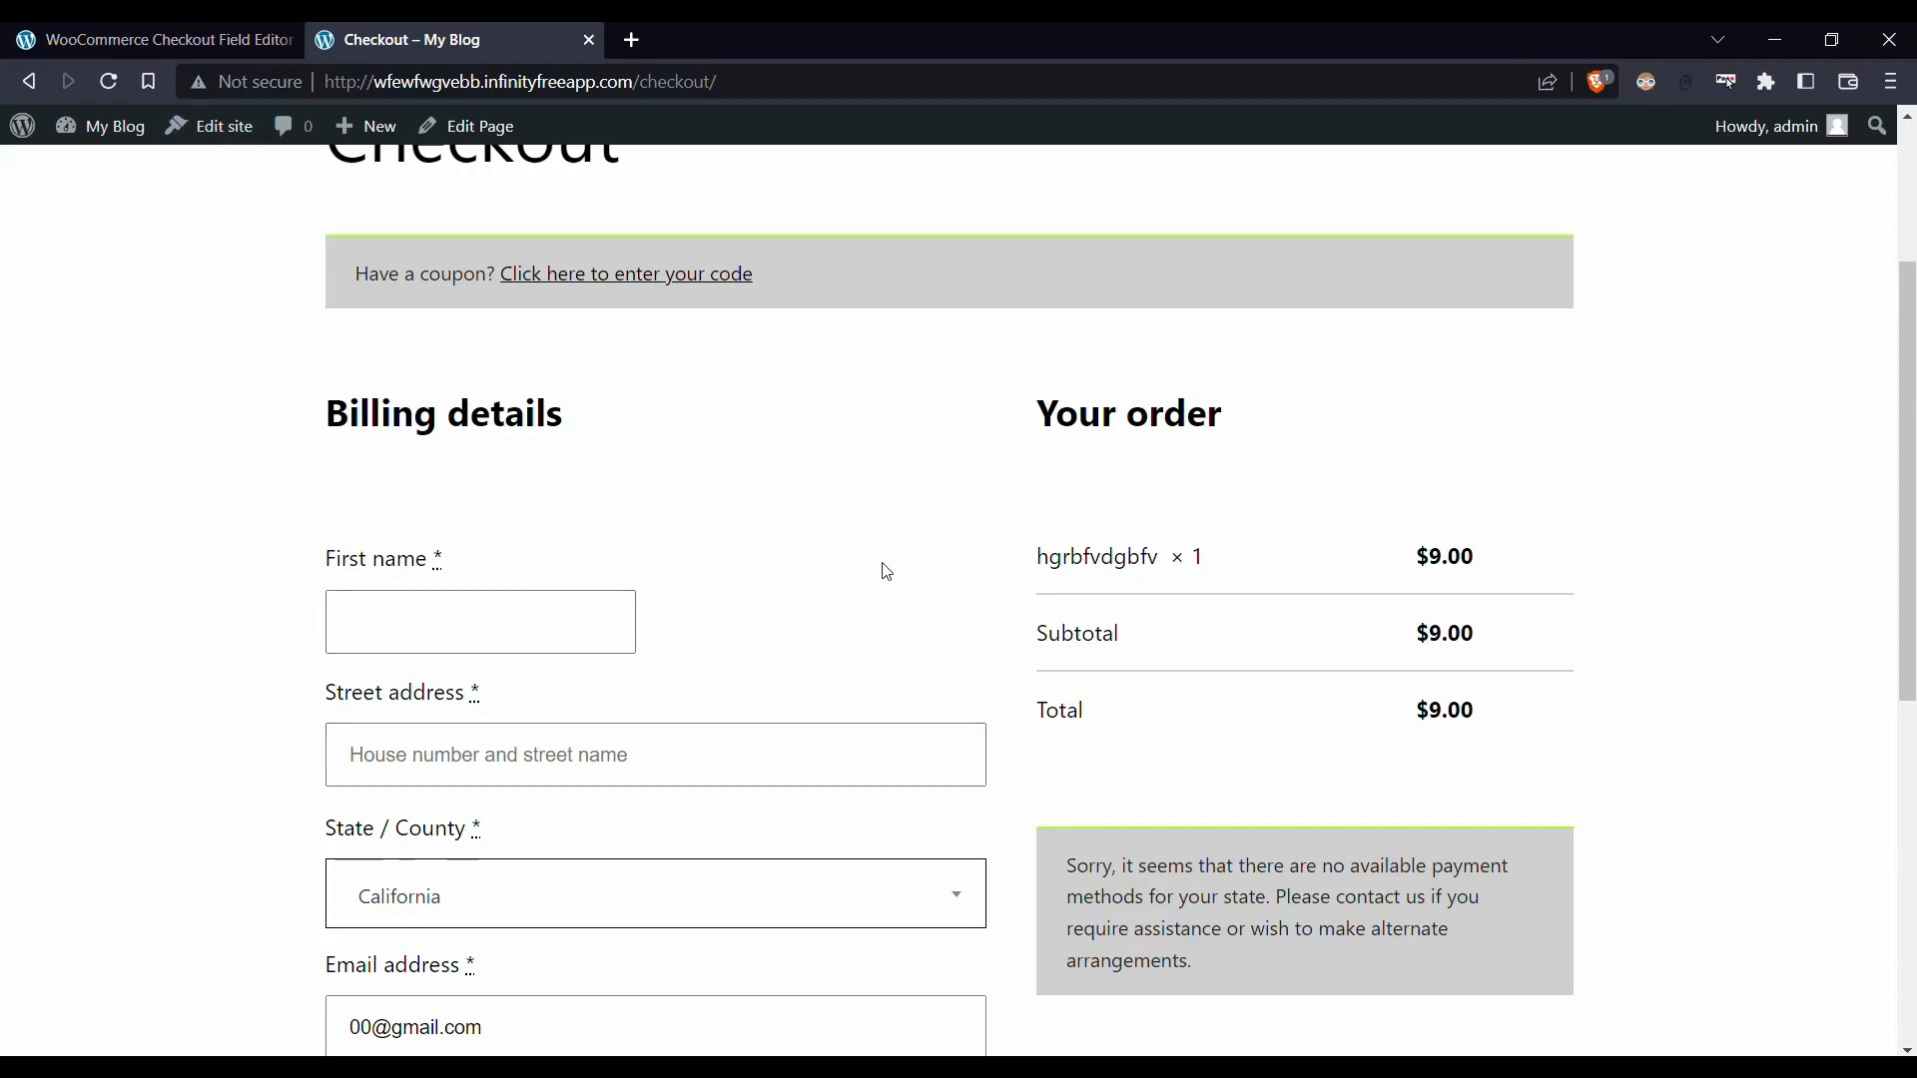
Examine the new date field on the Checkout page by opening its calendar, and close it without choosing a date
scroll(782, 640, down, 5)
scroll(278, 536, up, 2)
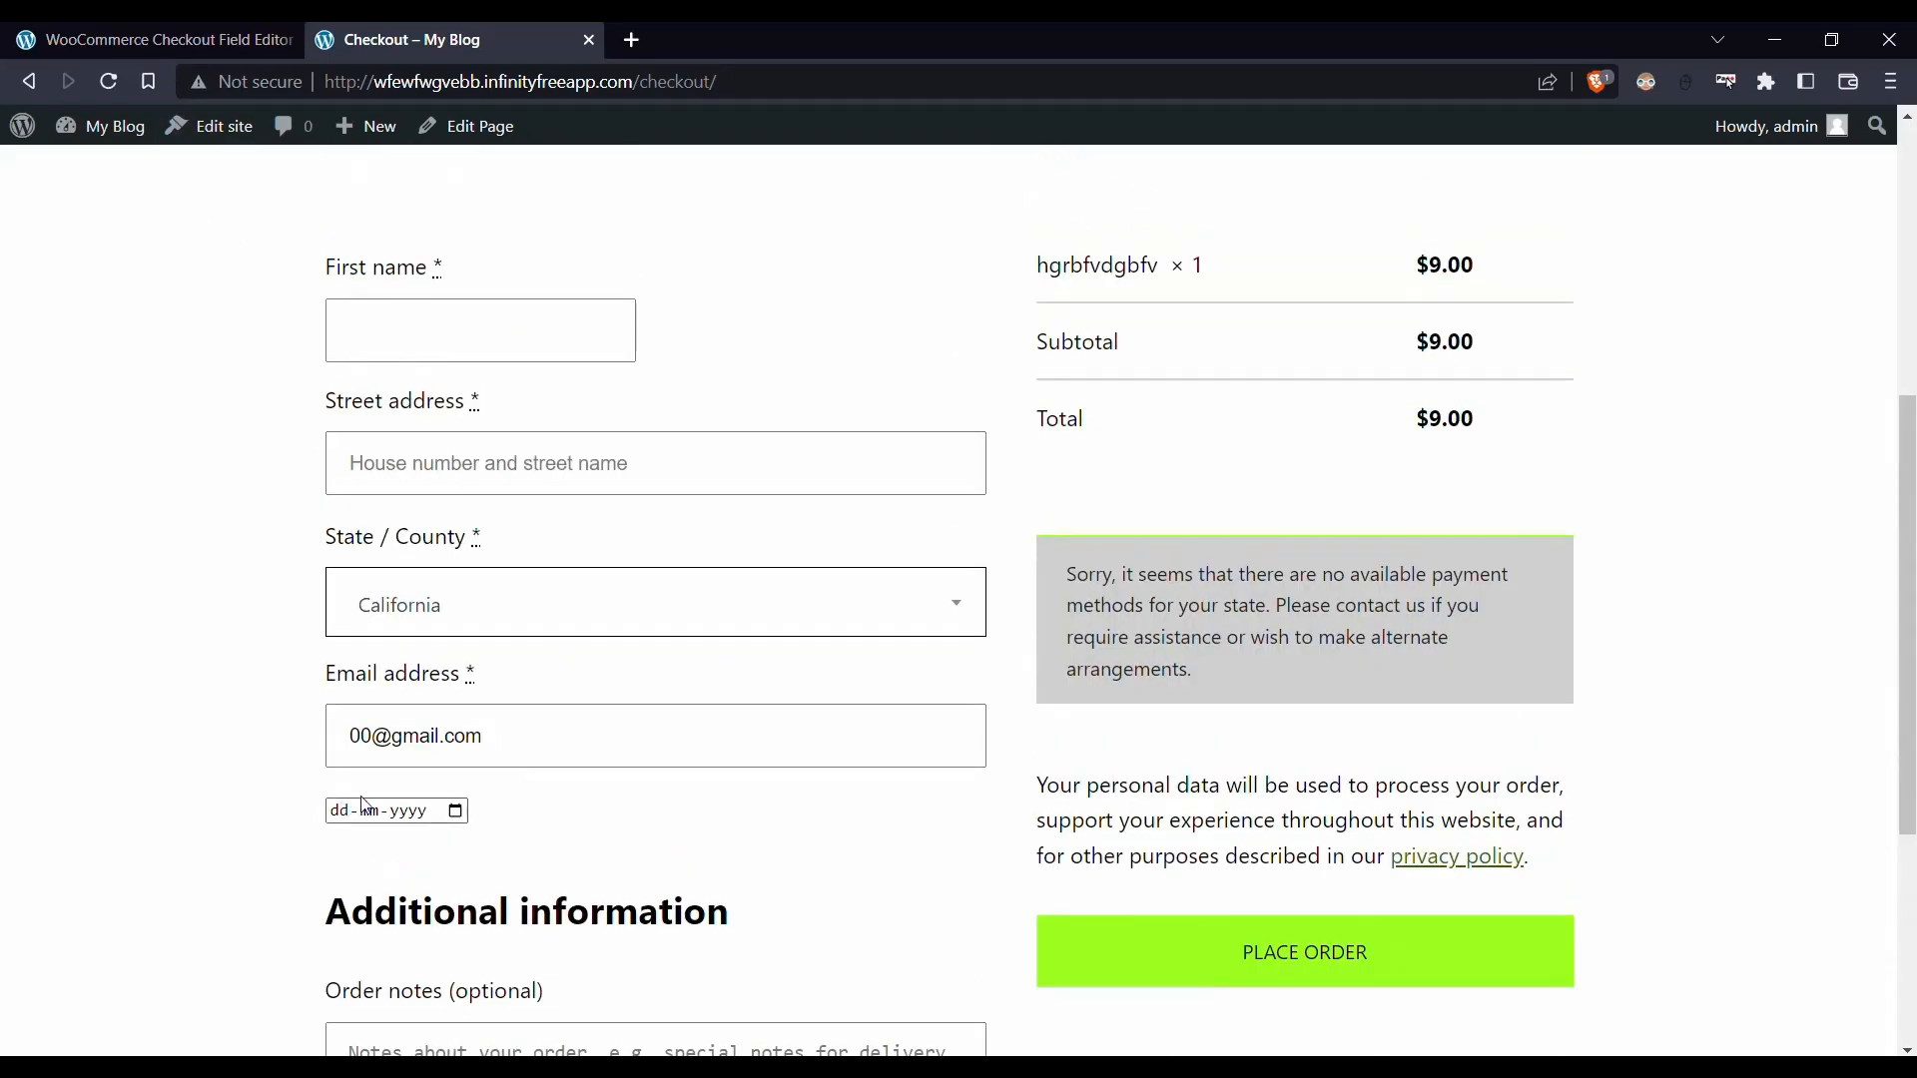
click(418, 812)
click(455, 812)
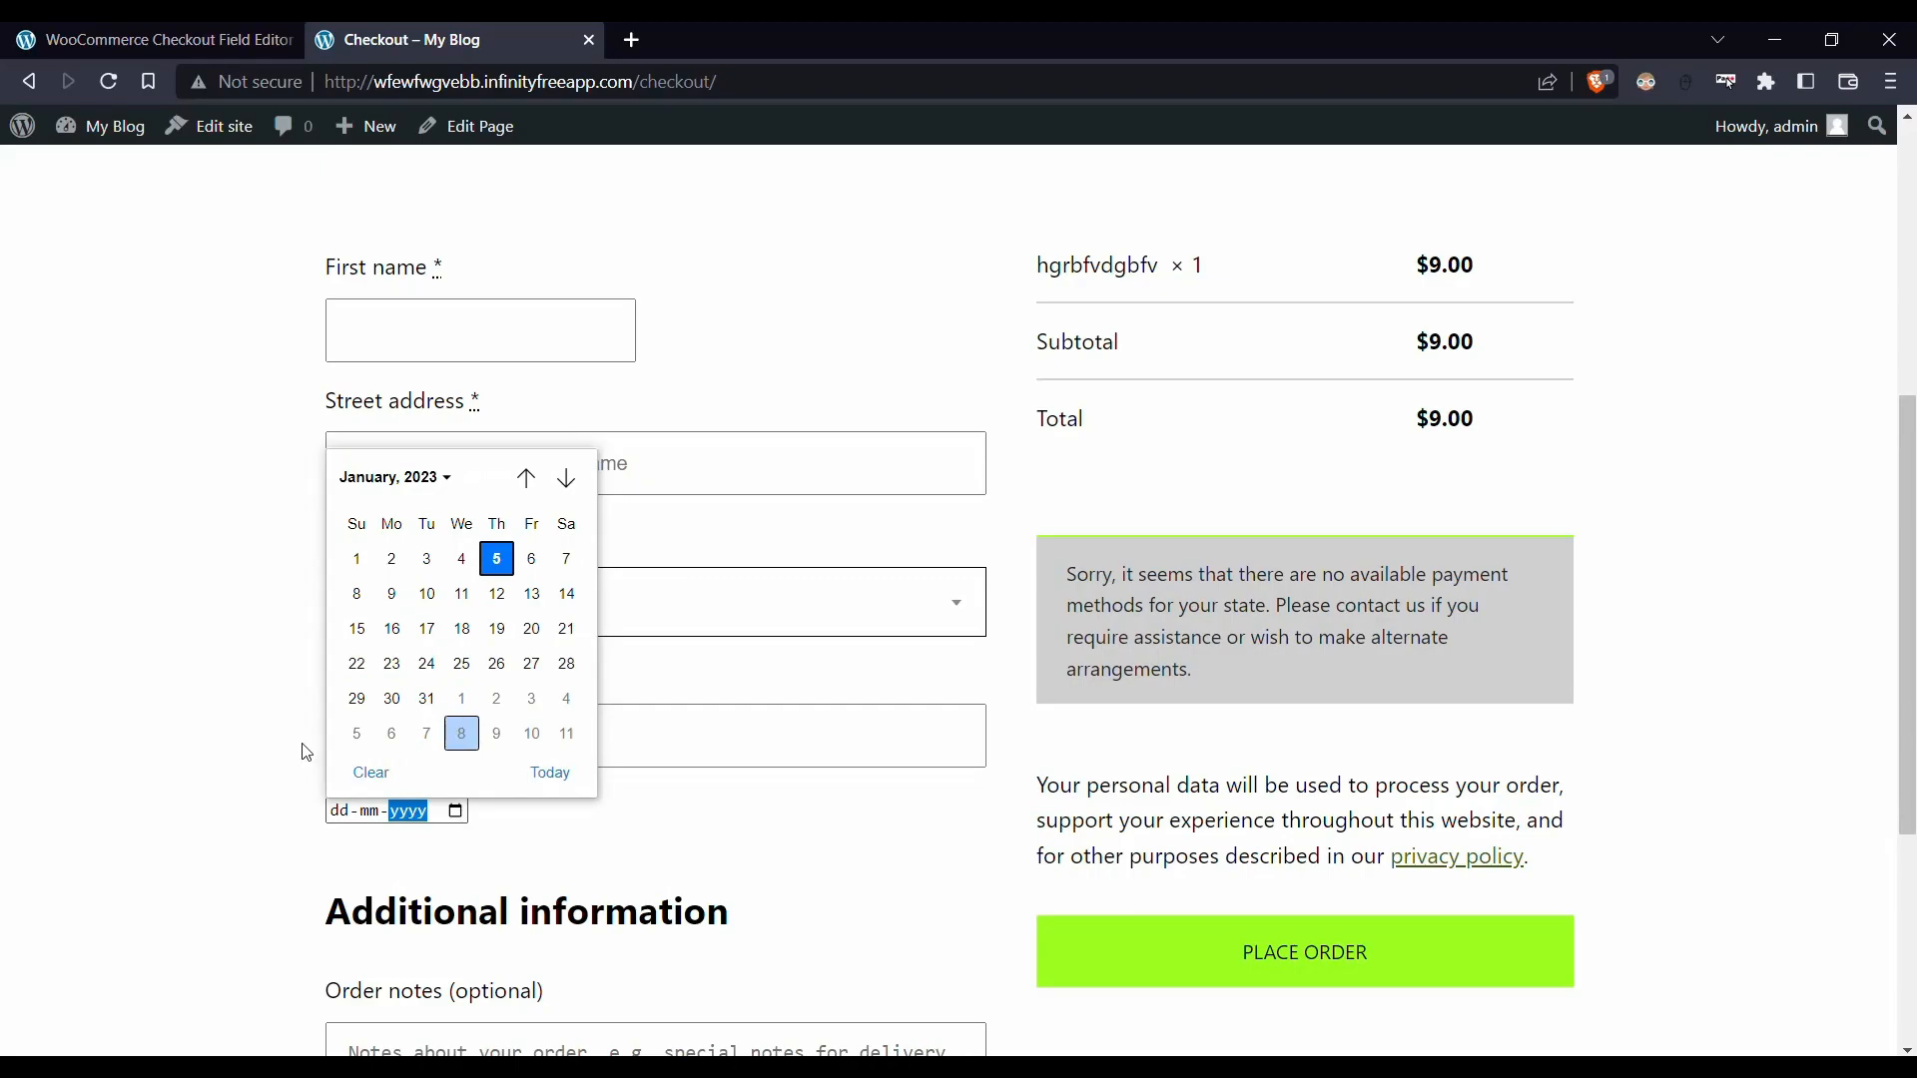
click(261, 562)
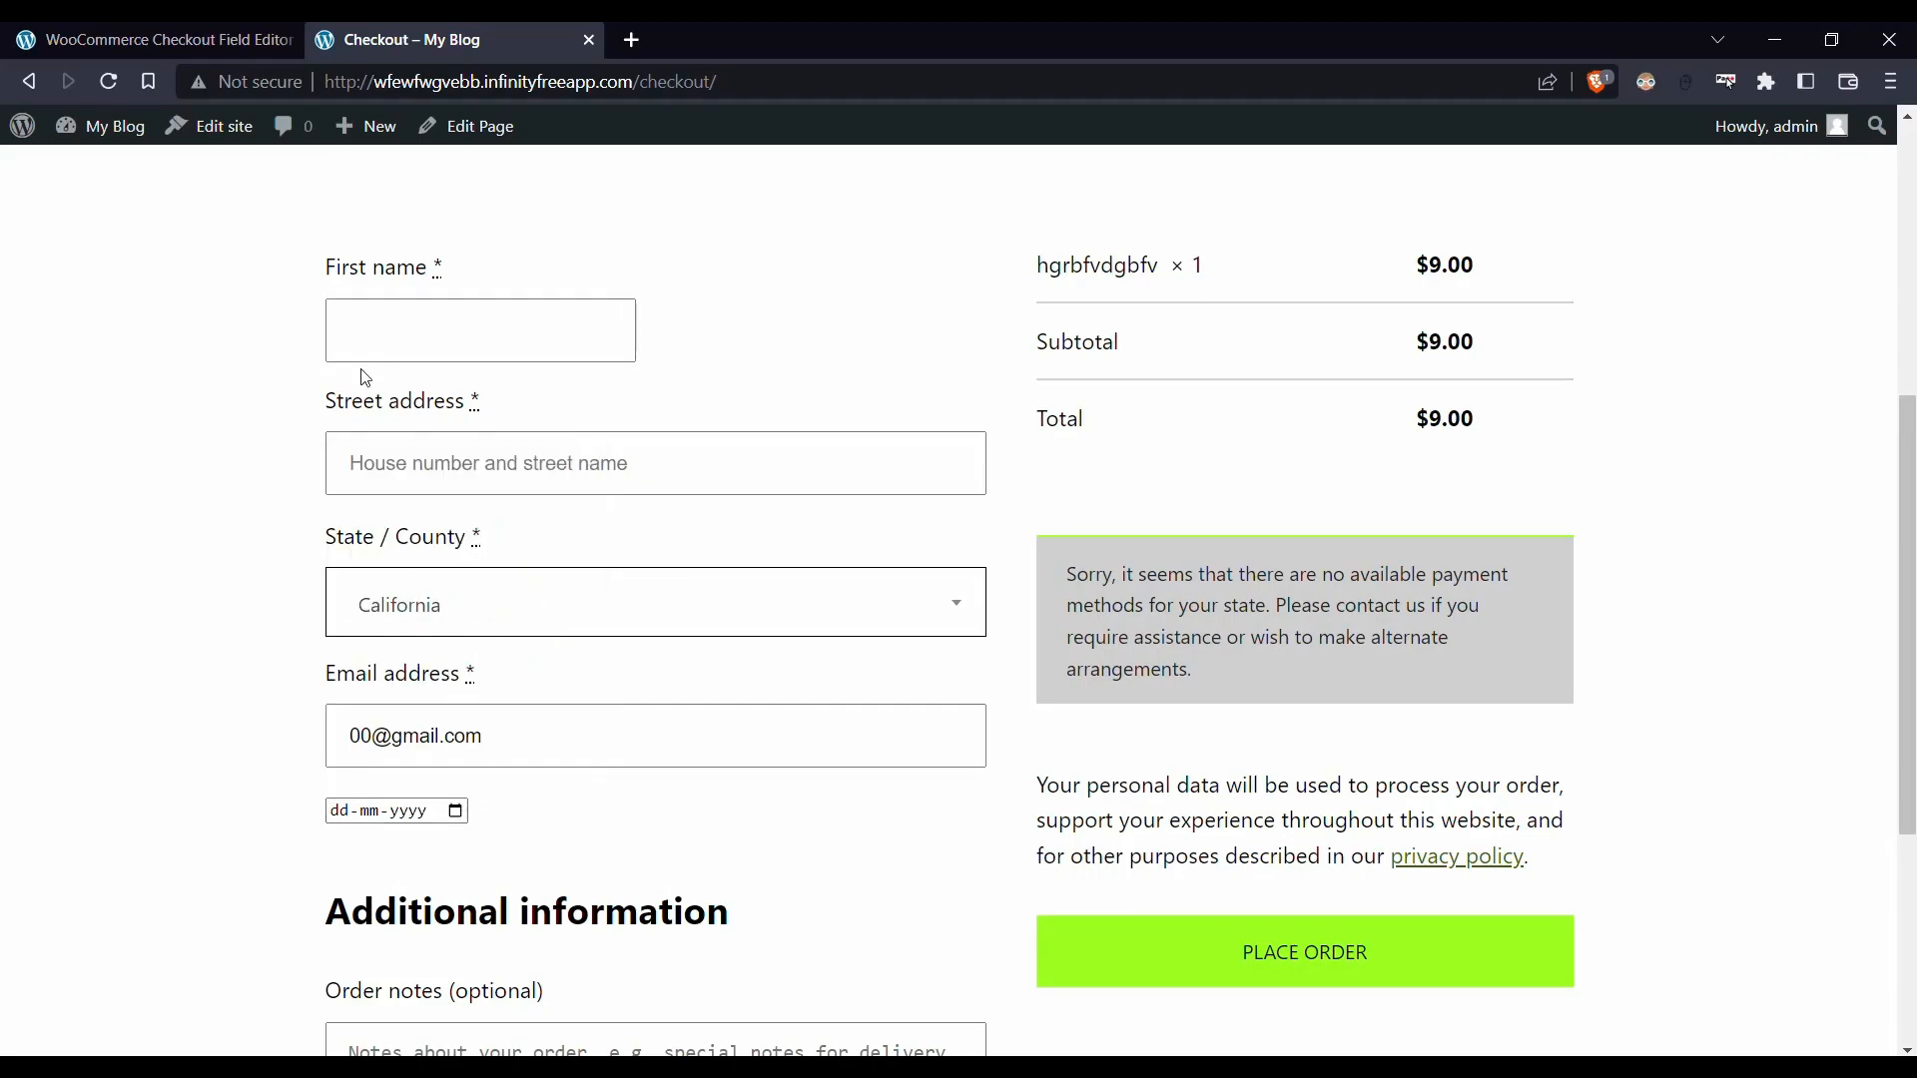
Compare the billing fields list in the checkout form editor with the fields shown on the Checkout page
click(236, 30)
scroll(417, 434, down, 1)
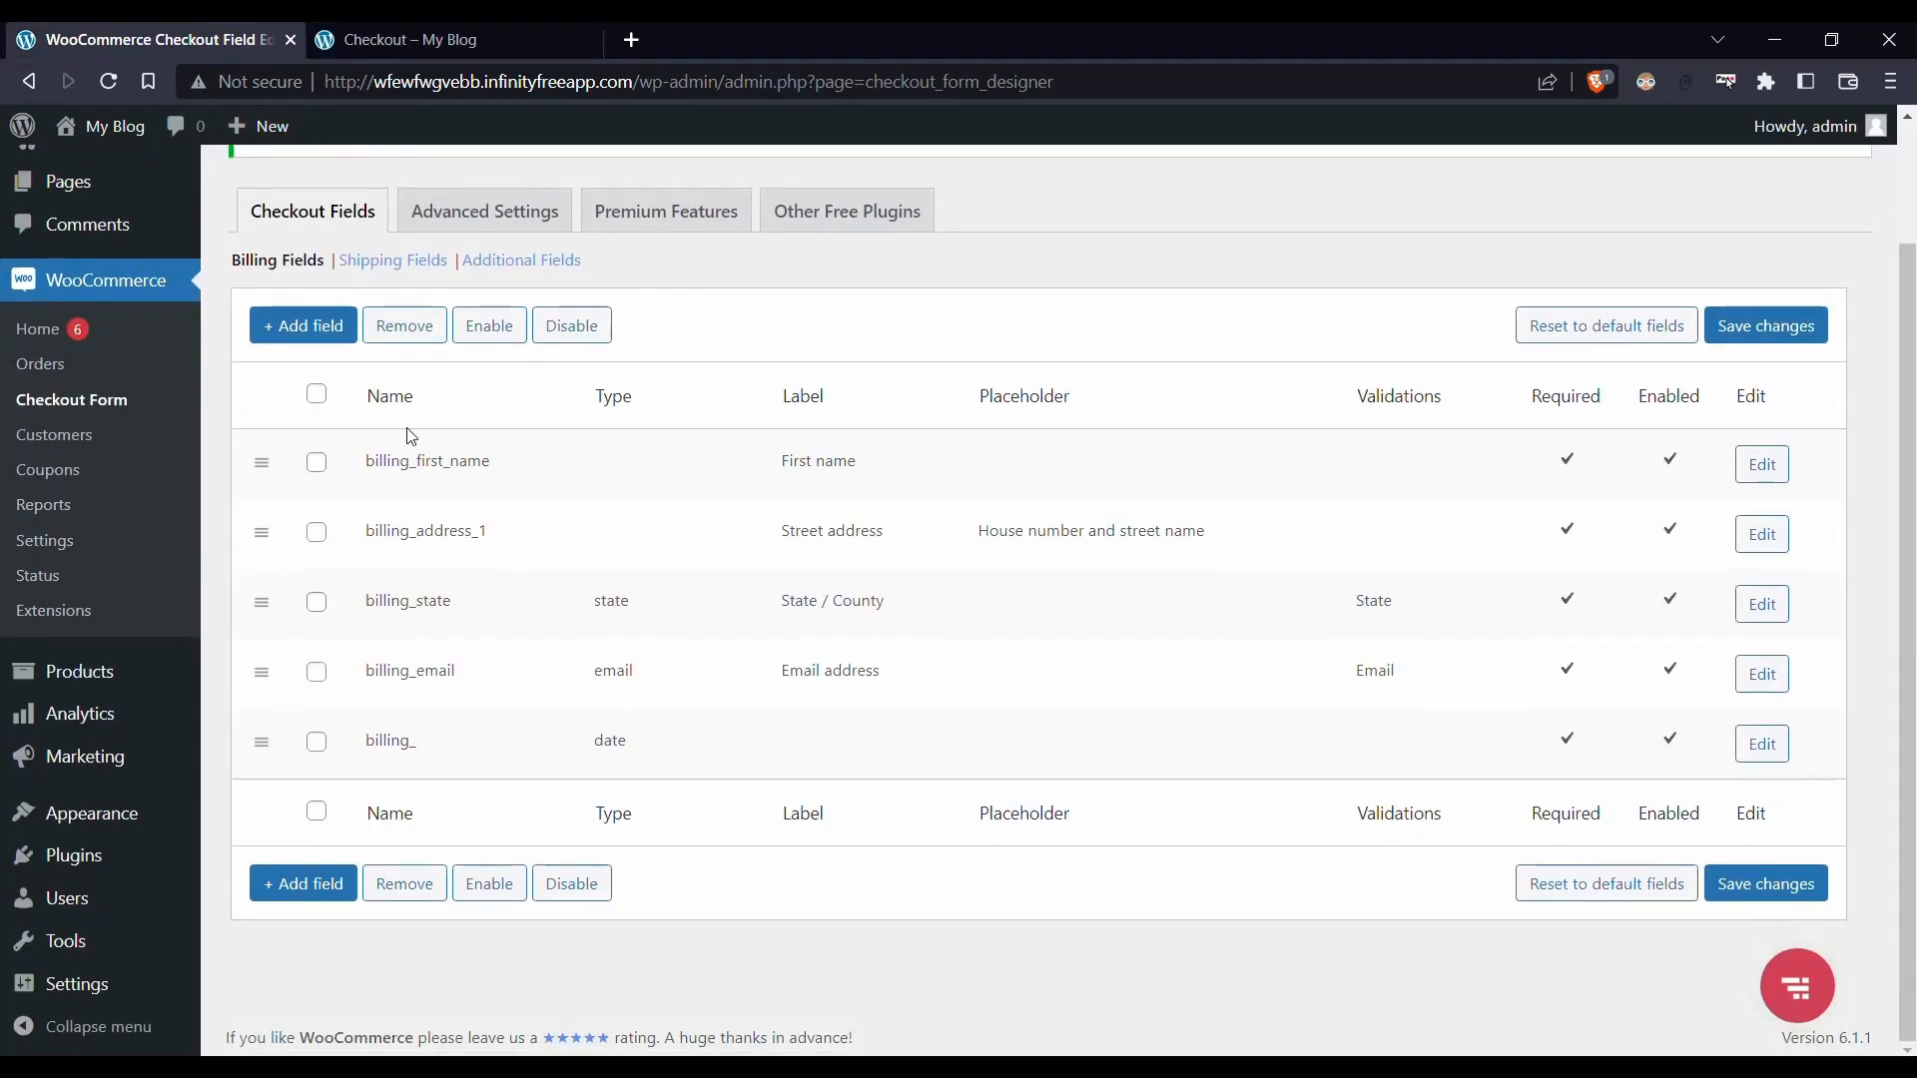
click(462, 58)
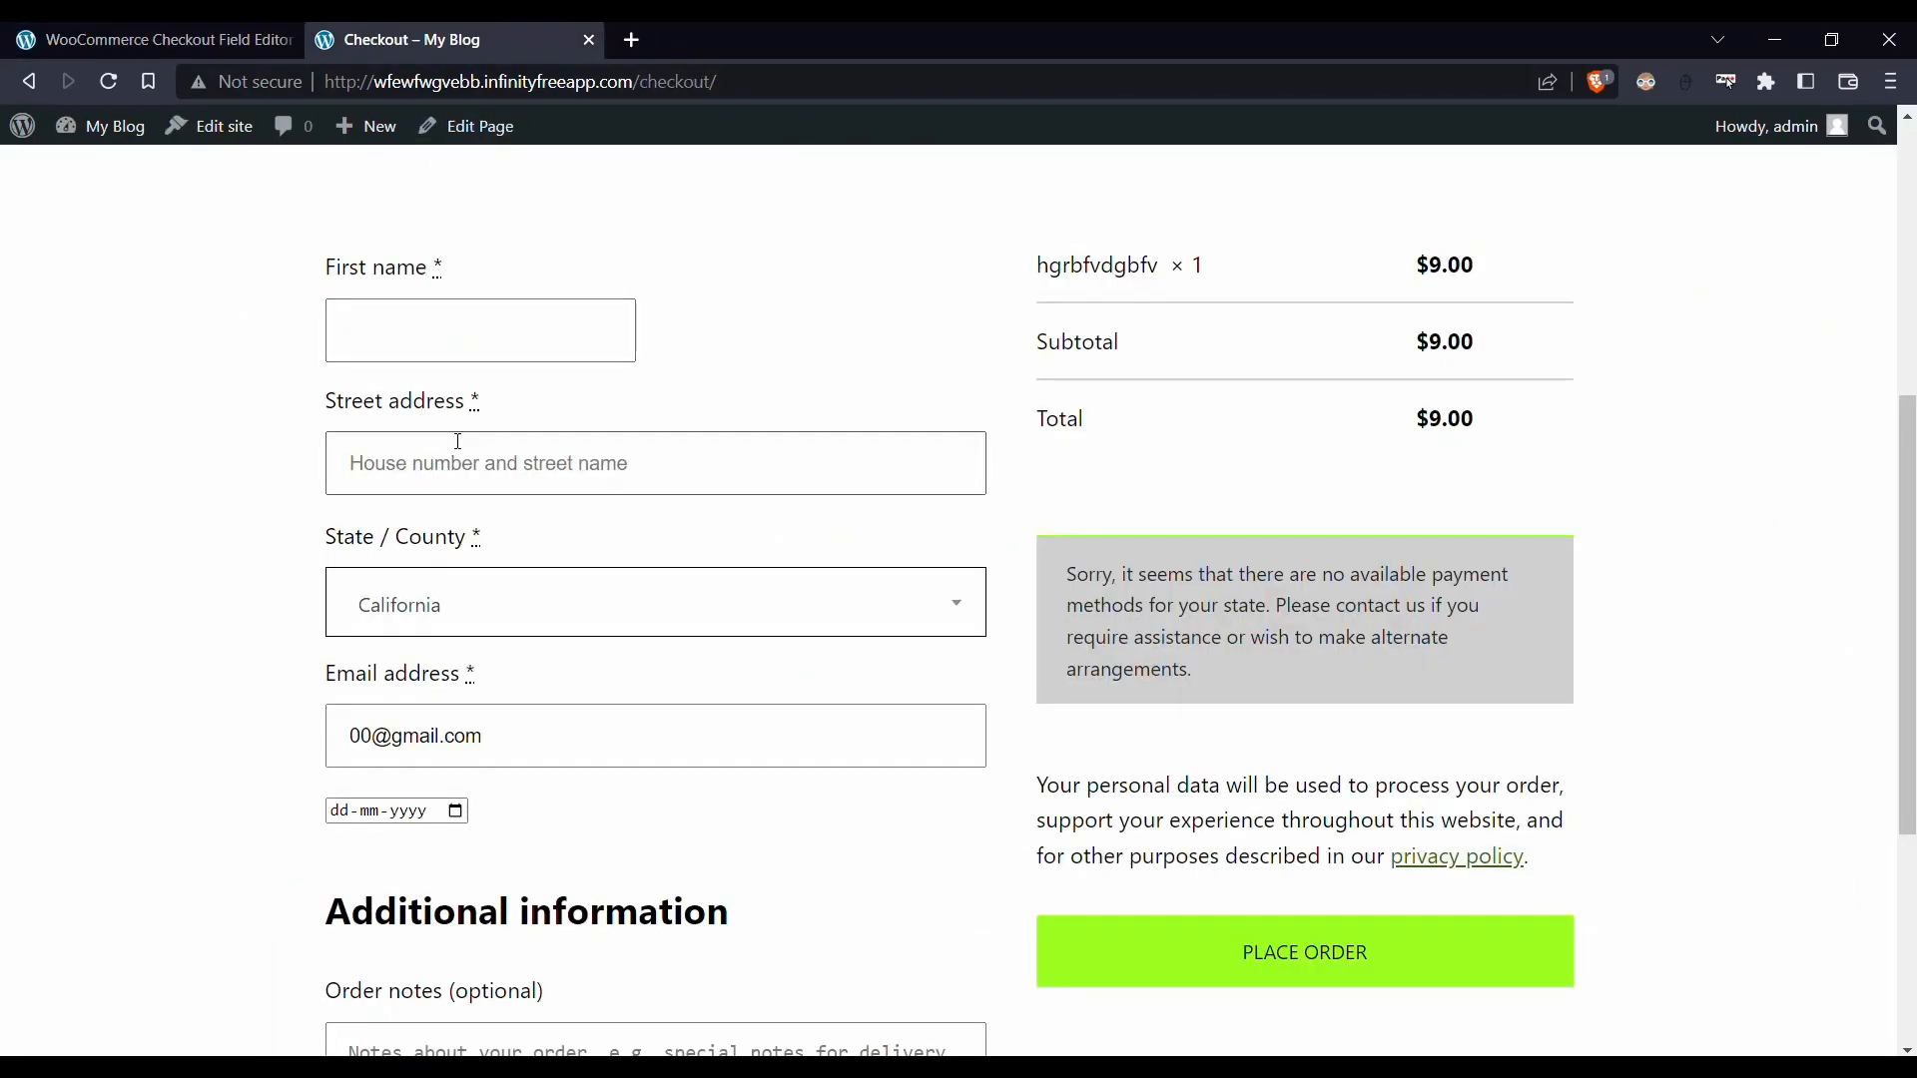
scroll(526, 735, down, 3)
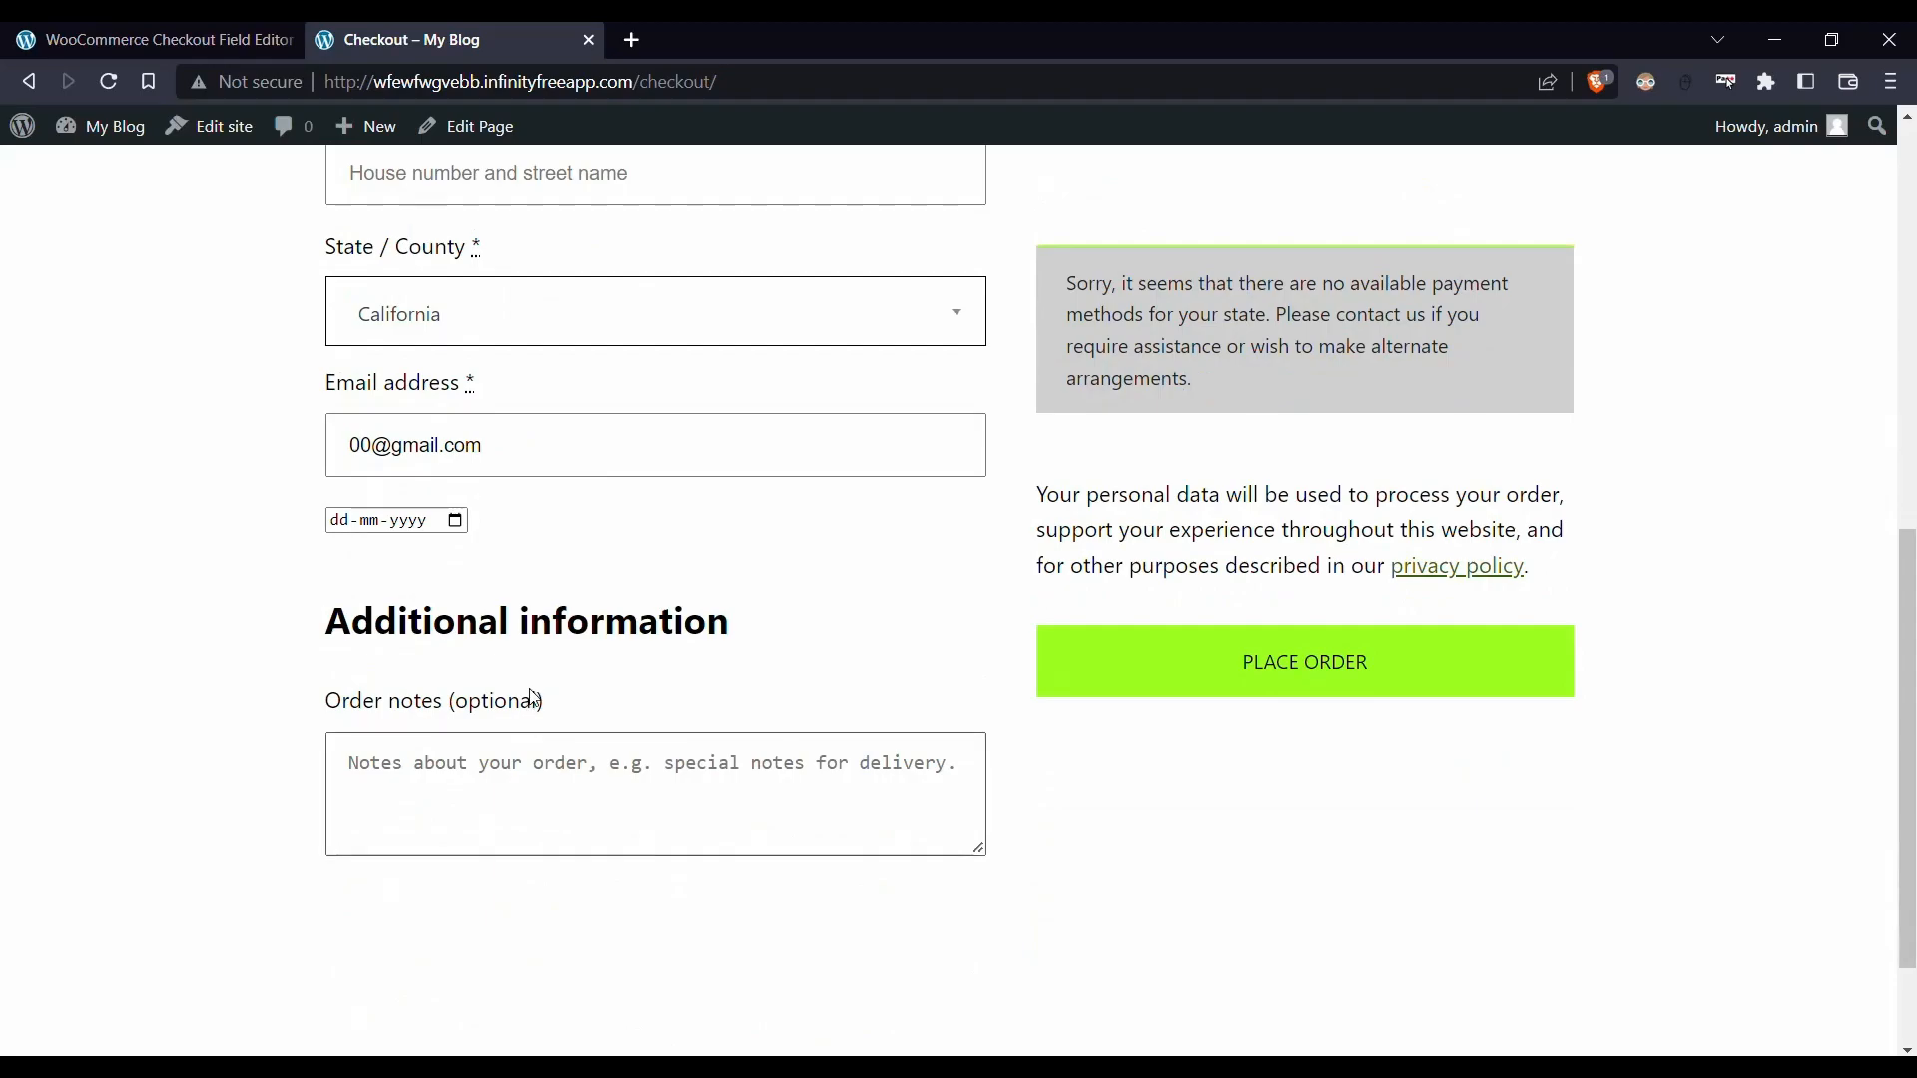
scroll(809, 734, up, 6)
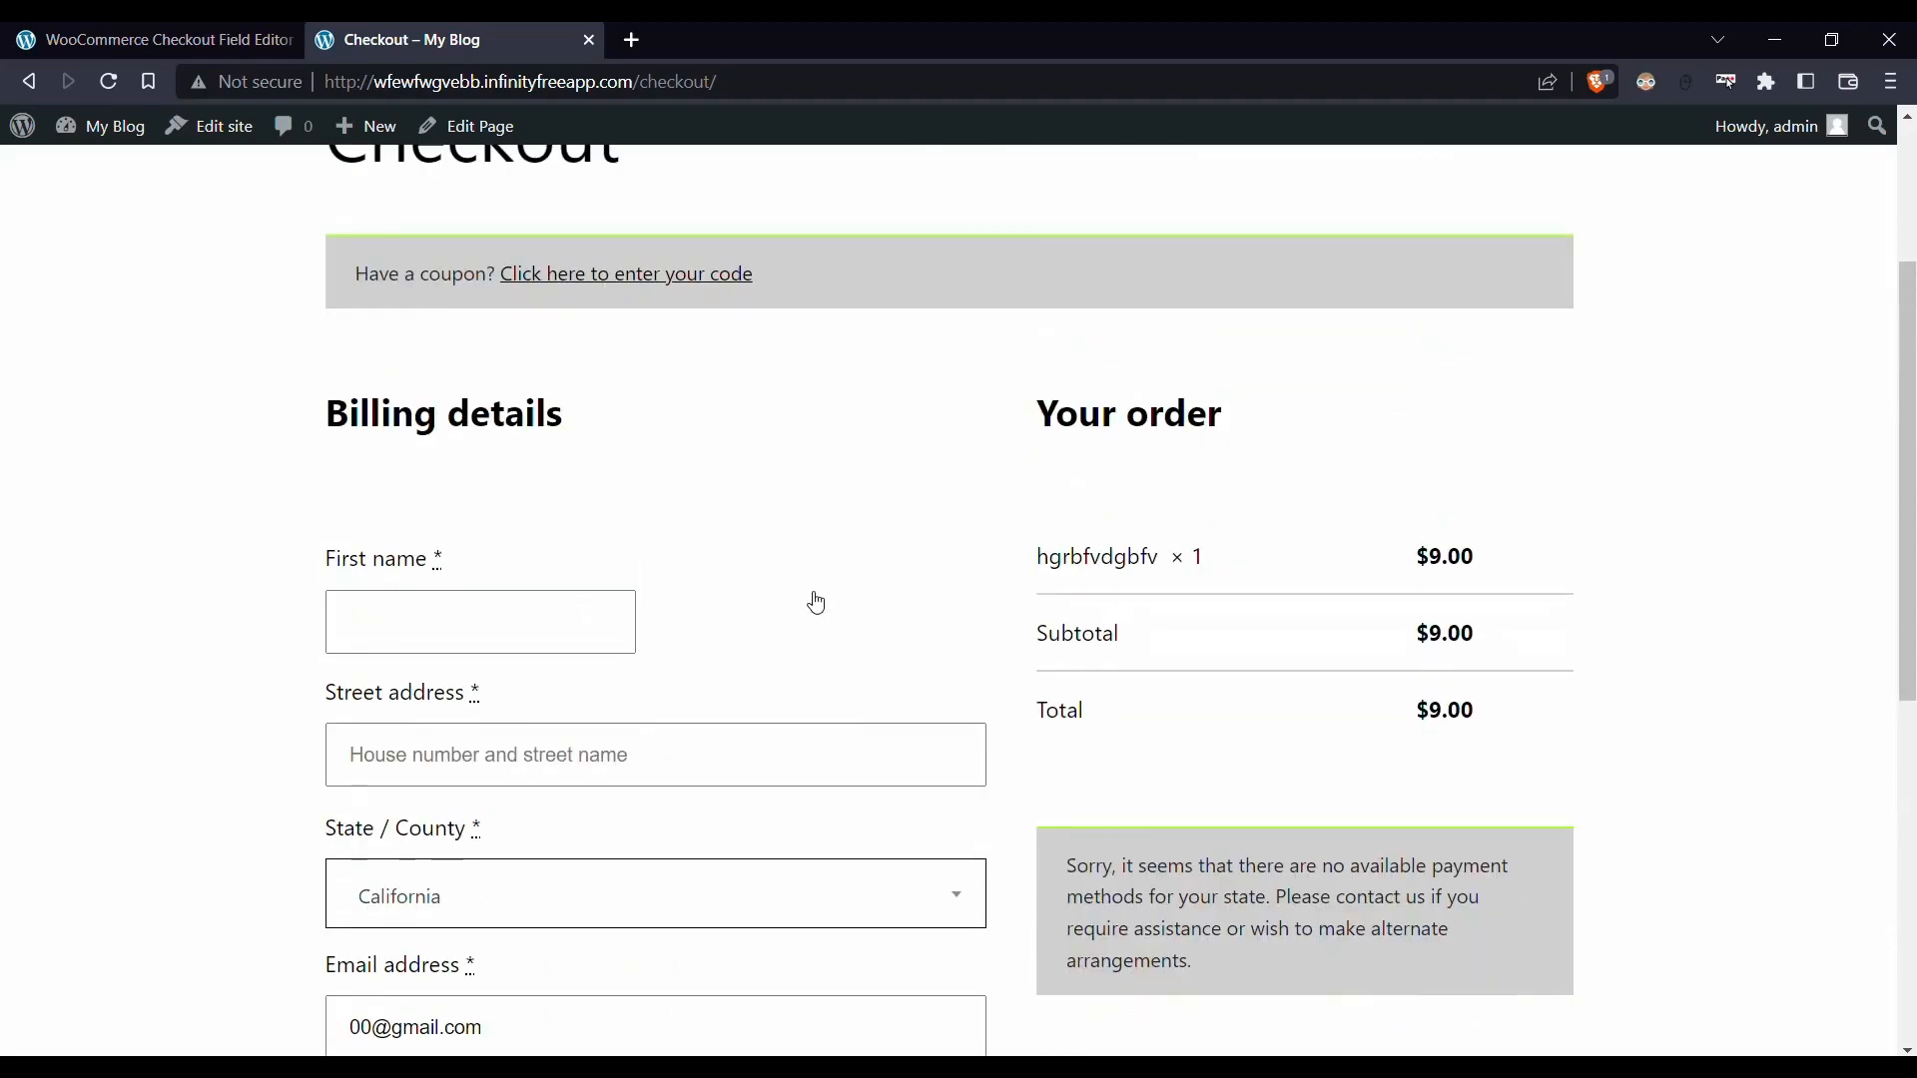